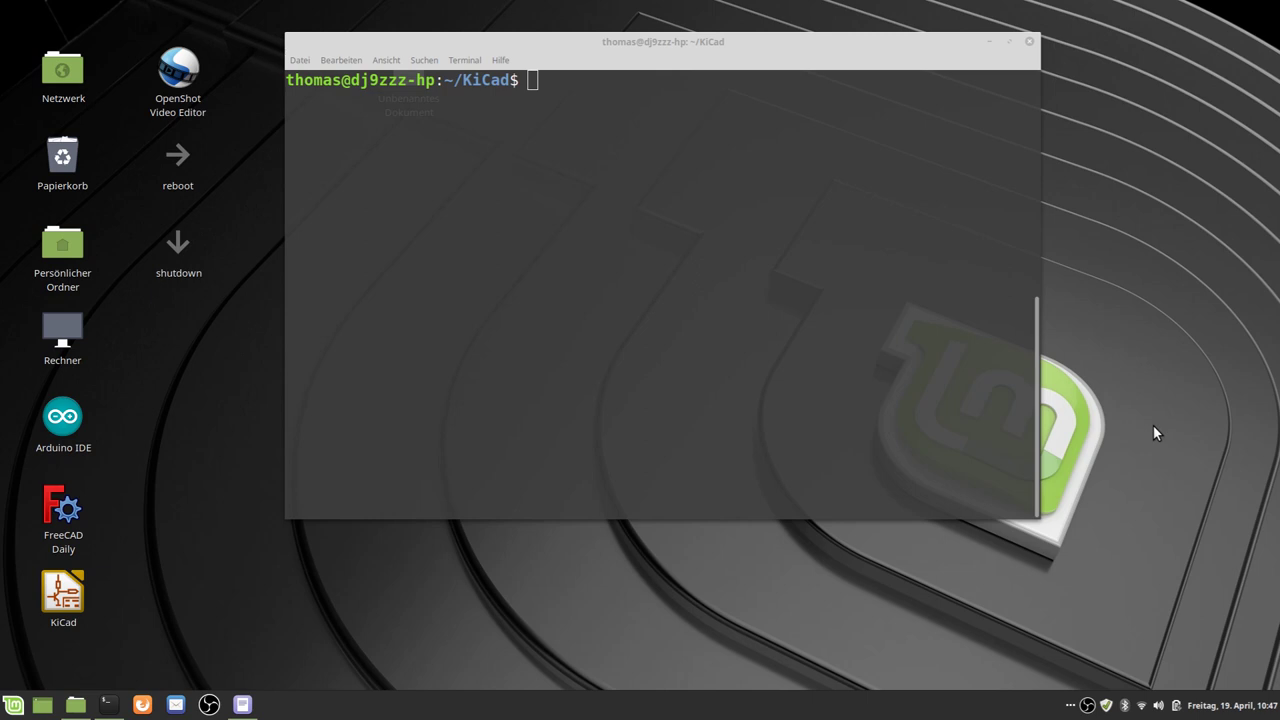
# In the file manager, rename the kicadclone folder inside the KiCad directory to github.
pyautogui.click(76, 705)
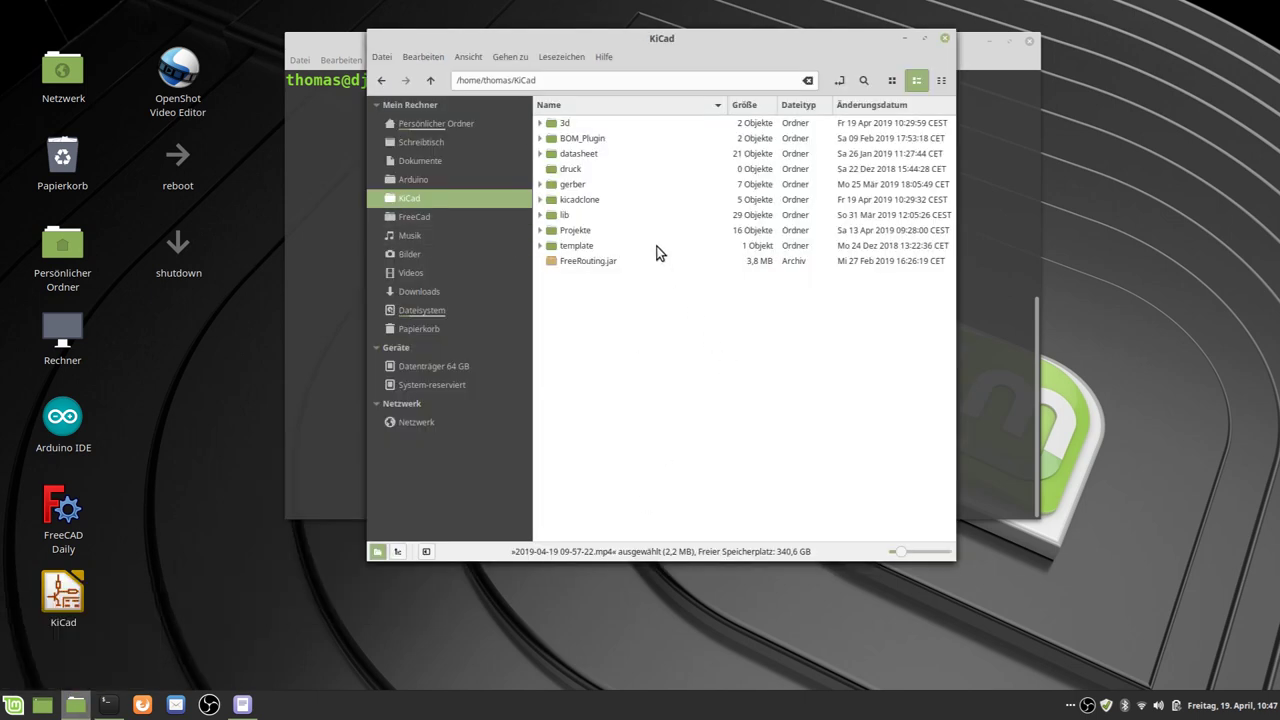
pyautogui.click(591, 205)
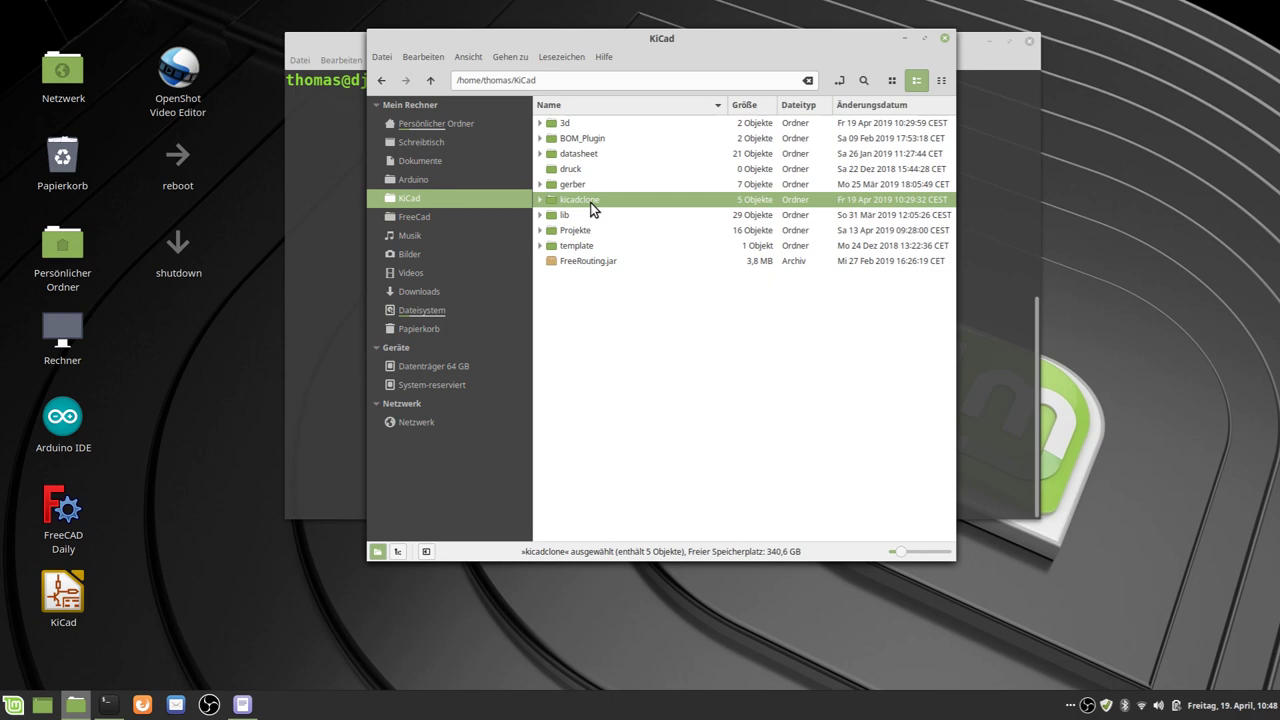
pyautogui.click(591, 203)
pyautogui.write('github')
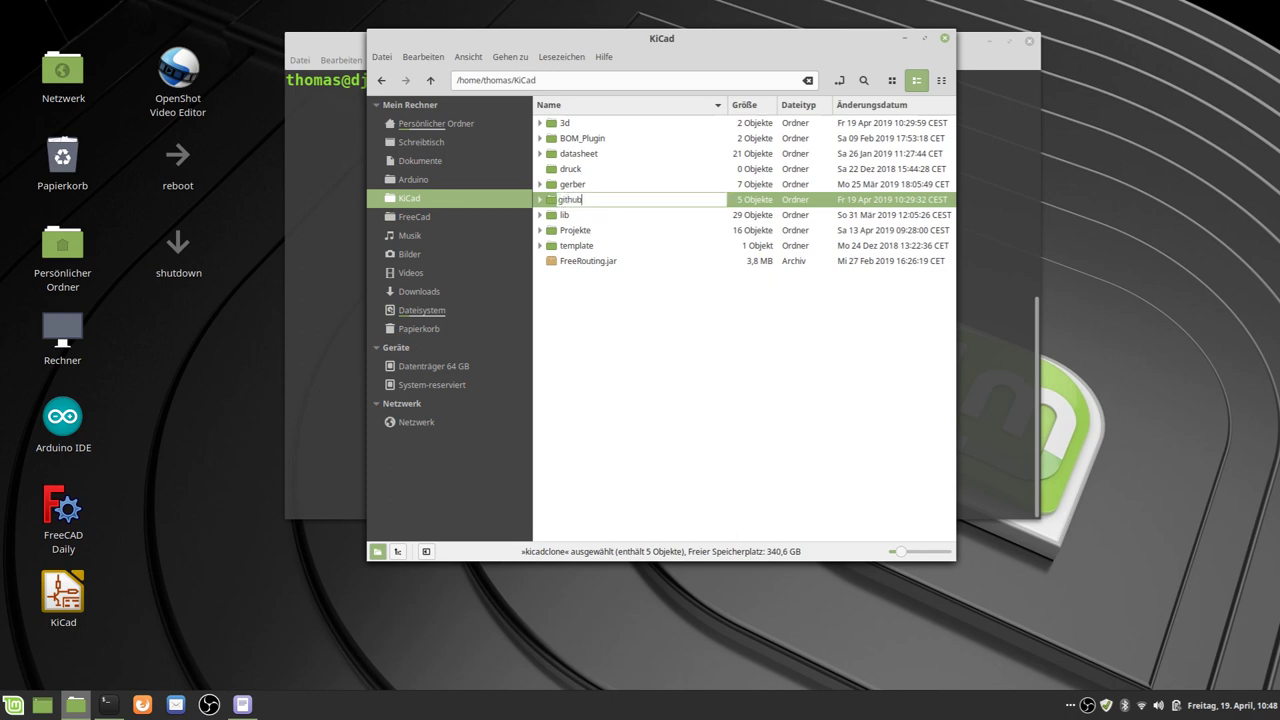
pyautogui.press('Return')
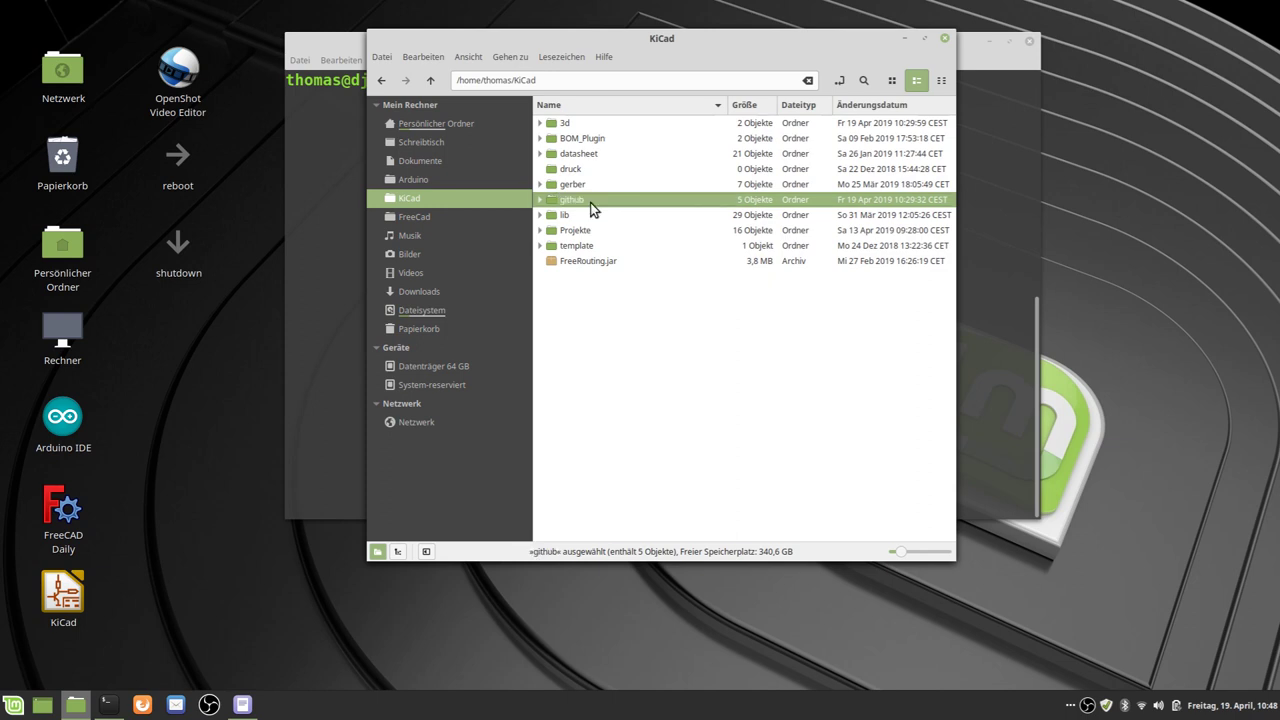
# Open the github folder, look through the kicad-packages3D subfolder and return to the github folder.
pyautogui.doubleClick(591, 205)
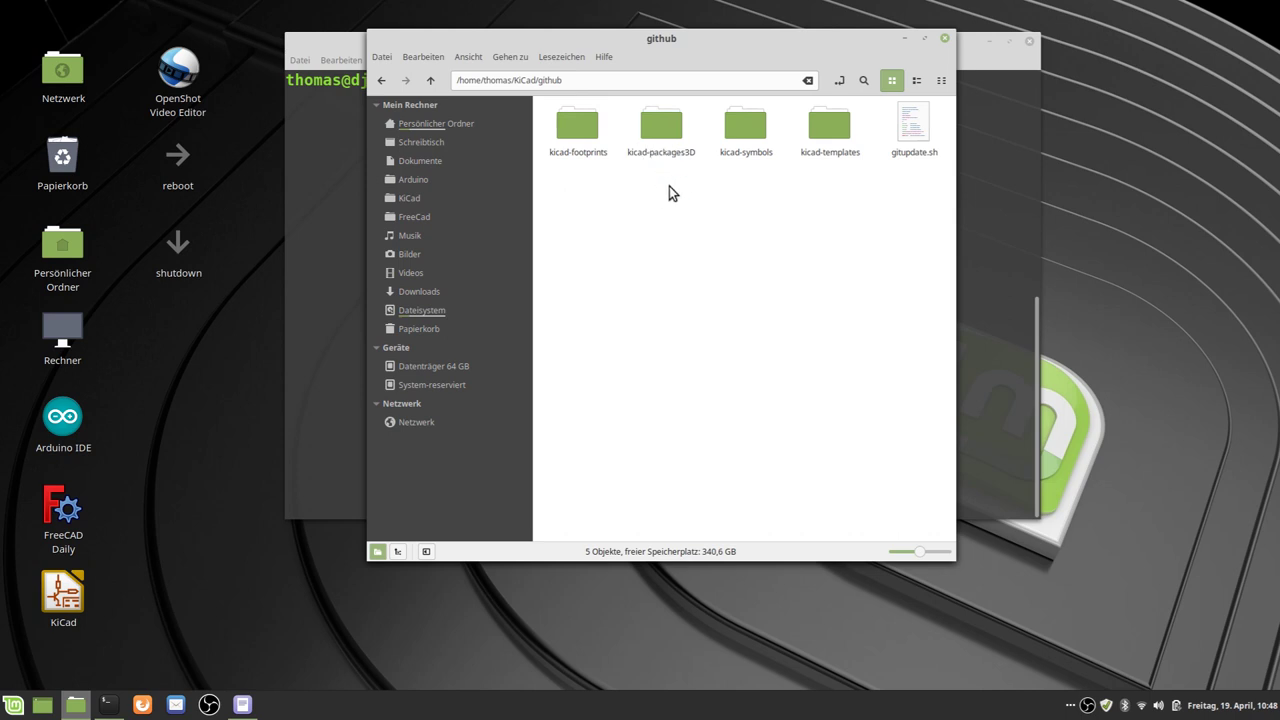
pyautogui.doubleClick(660, 143)
pyautogui.scroll(-3, 657, 251)
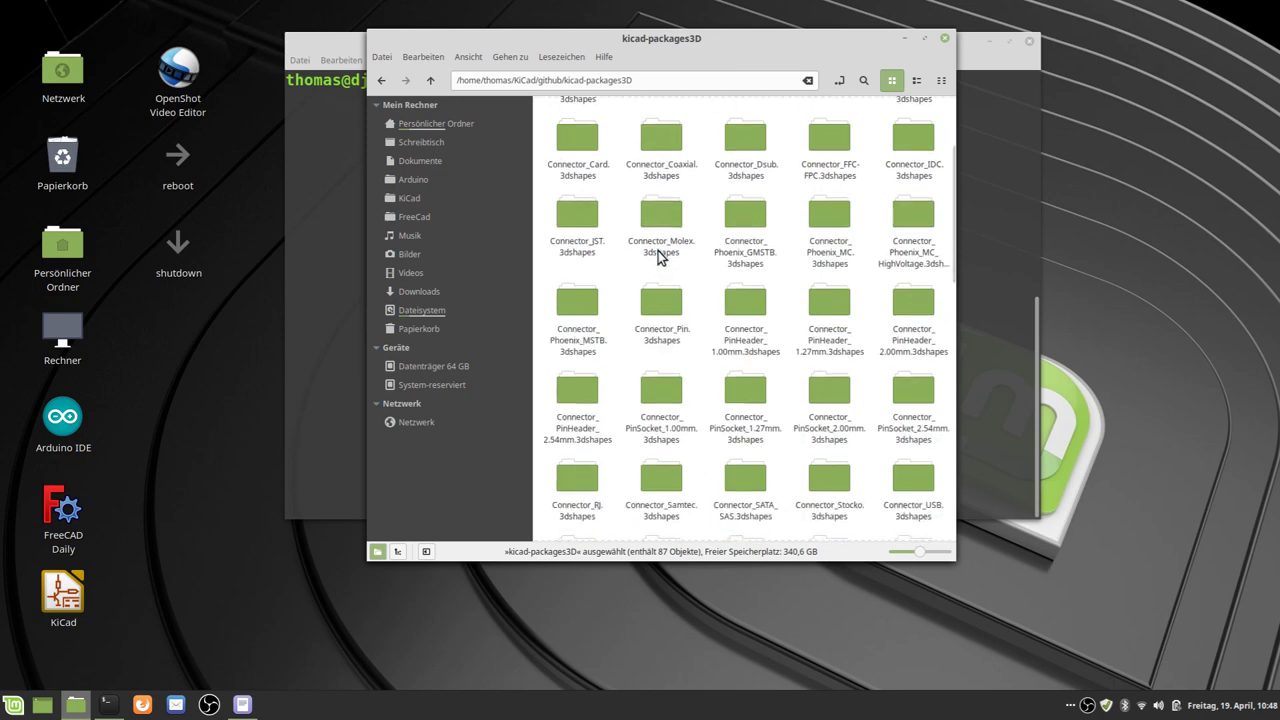
pyautogui.scroll(3, 657, 251)
pyautogui.click(430, 80)
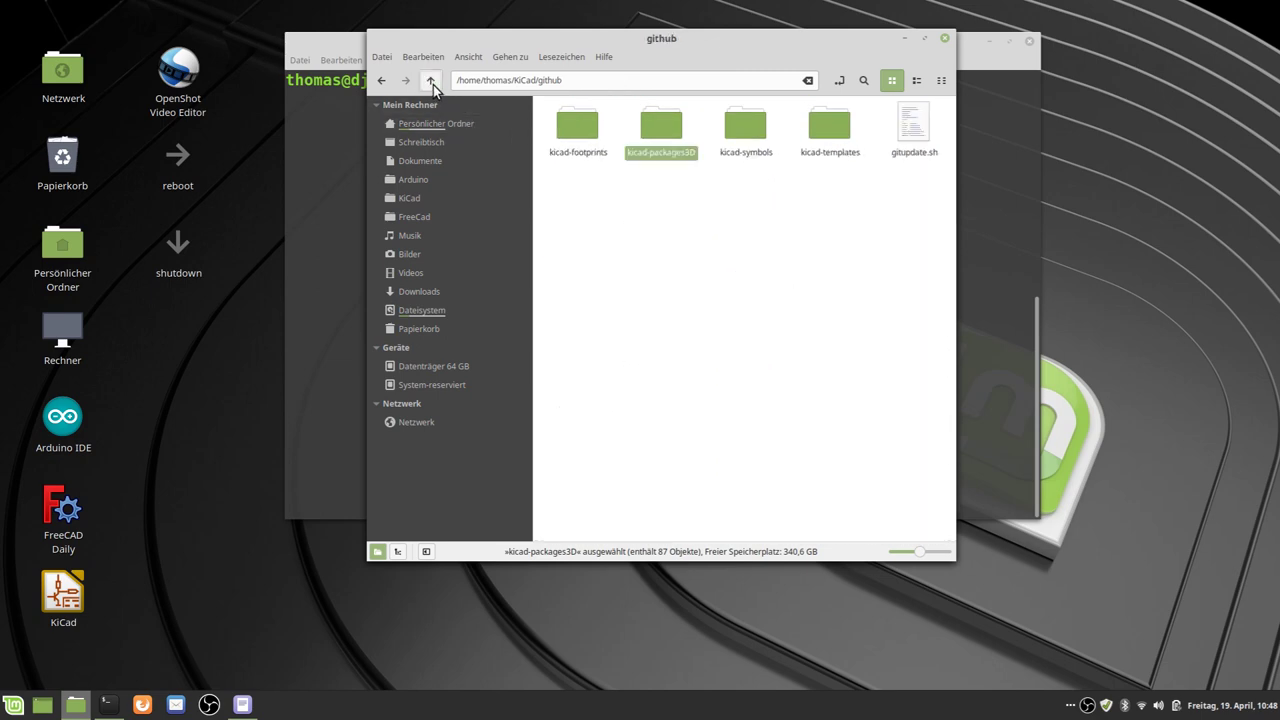
pyautogui.click(806, 300)
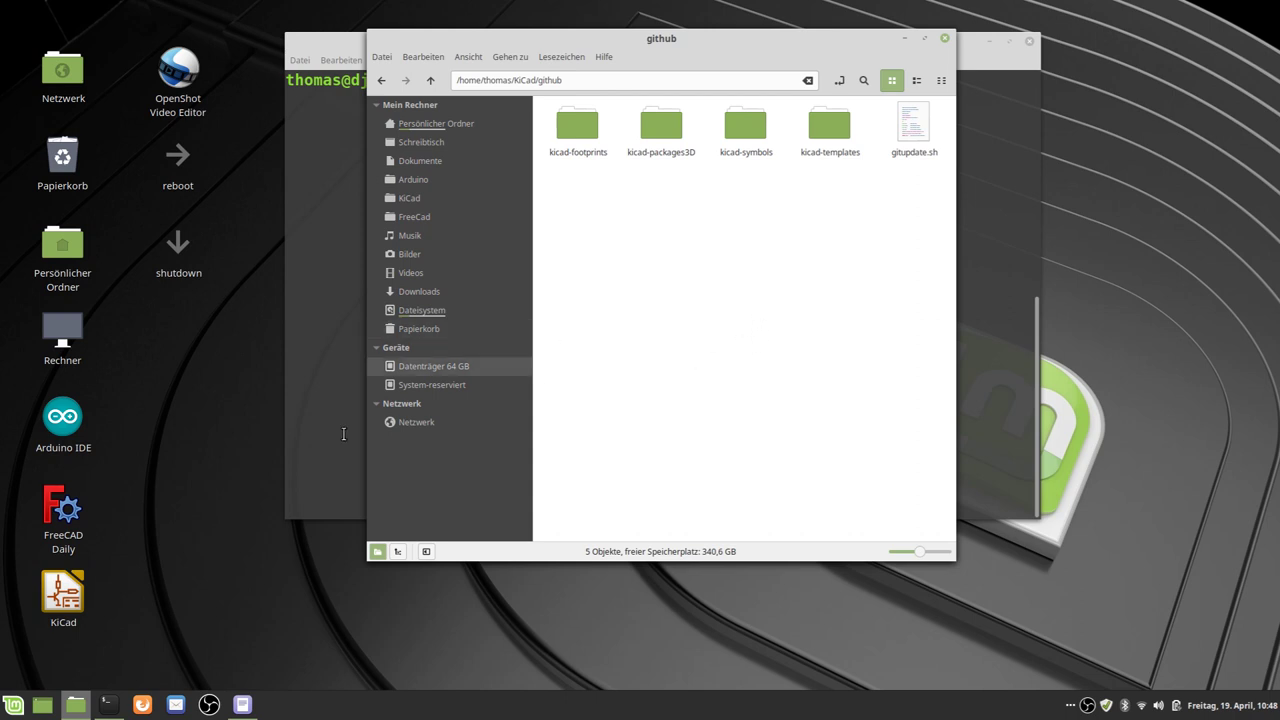
# Review the gitupdate.sh script in the text editor, including its #!/bin/bash line, and close the editor.
pyautogui.click(242, 706)
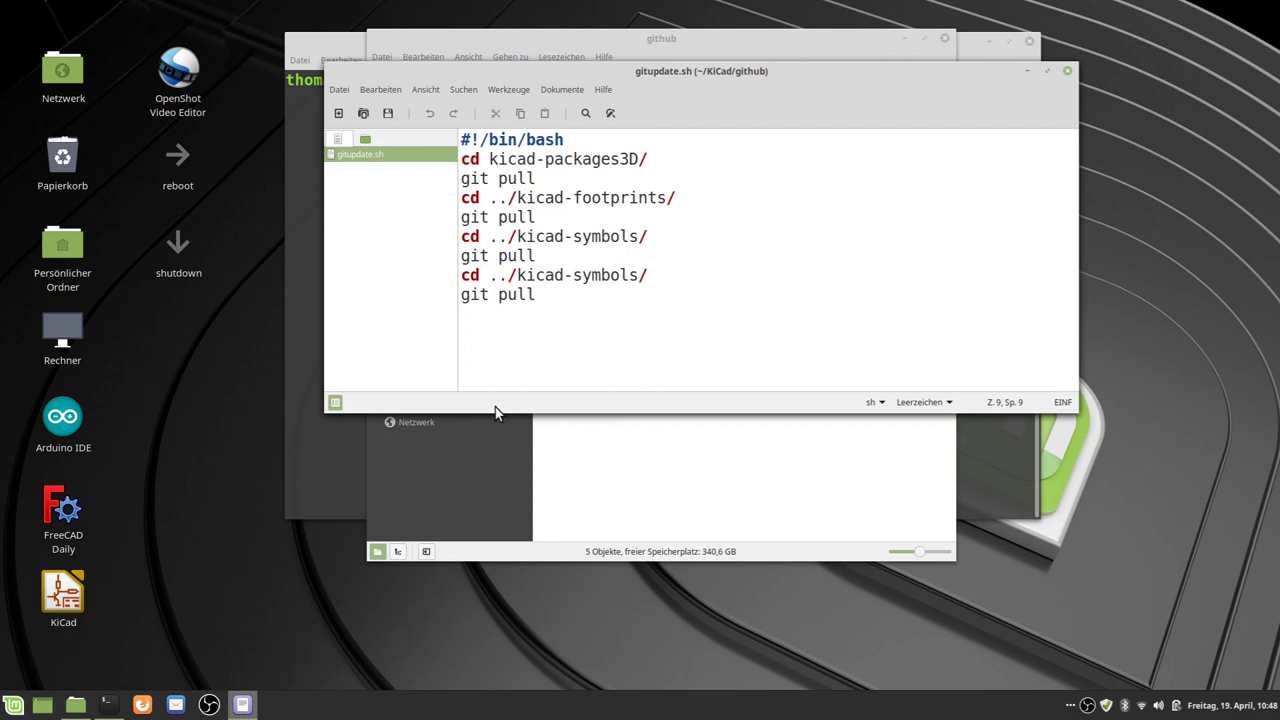
pyautogui.click(599, 139)
pyautogui.moveTo(599, 139); pyautogui.dragTo(434, 130)
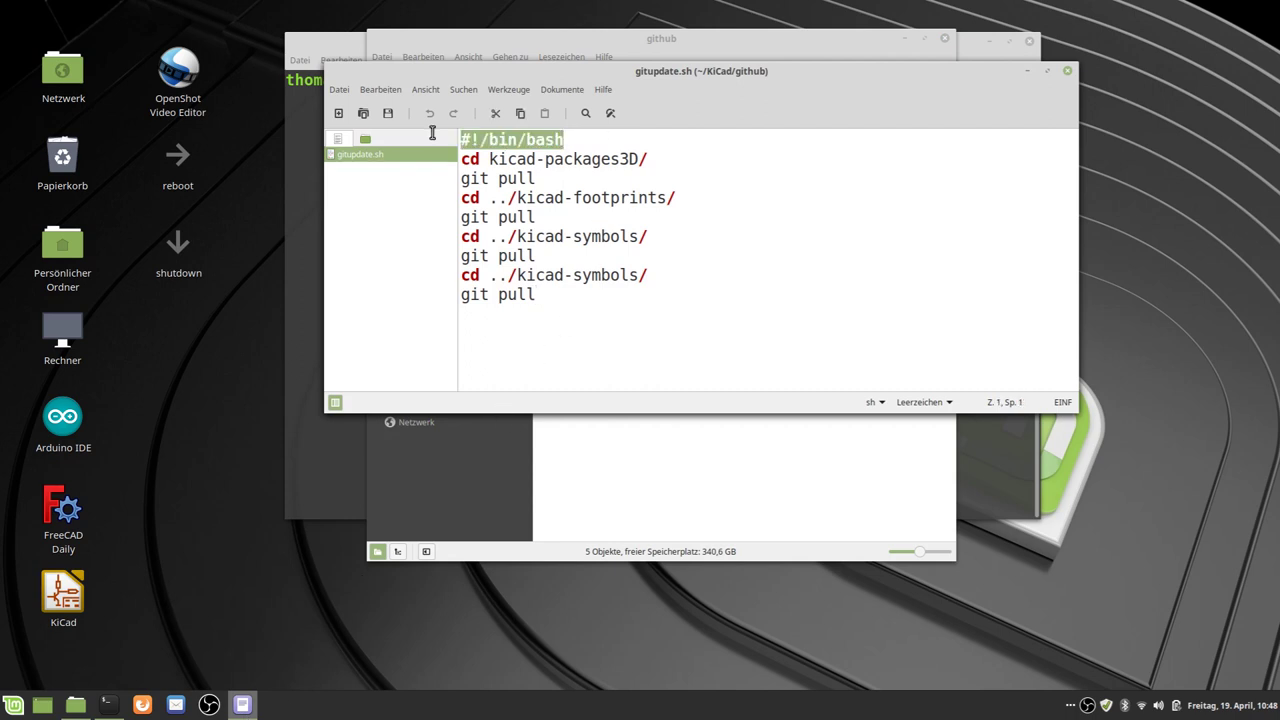
pyautogui.click(602, 329)
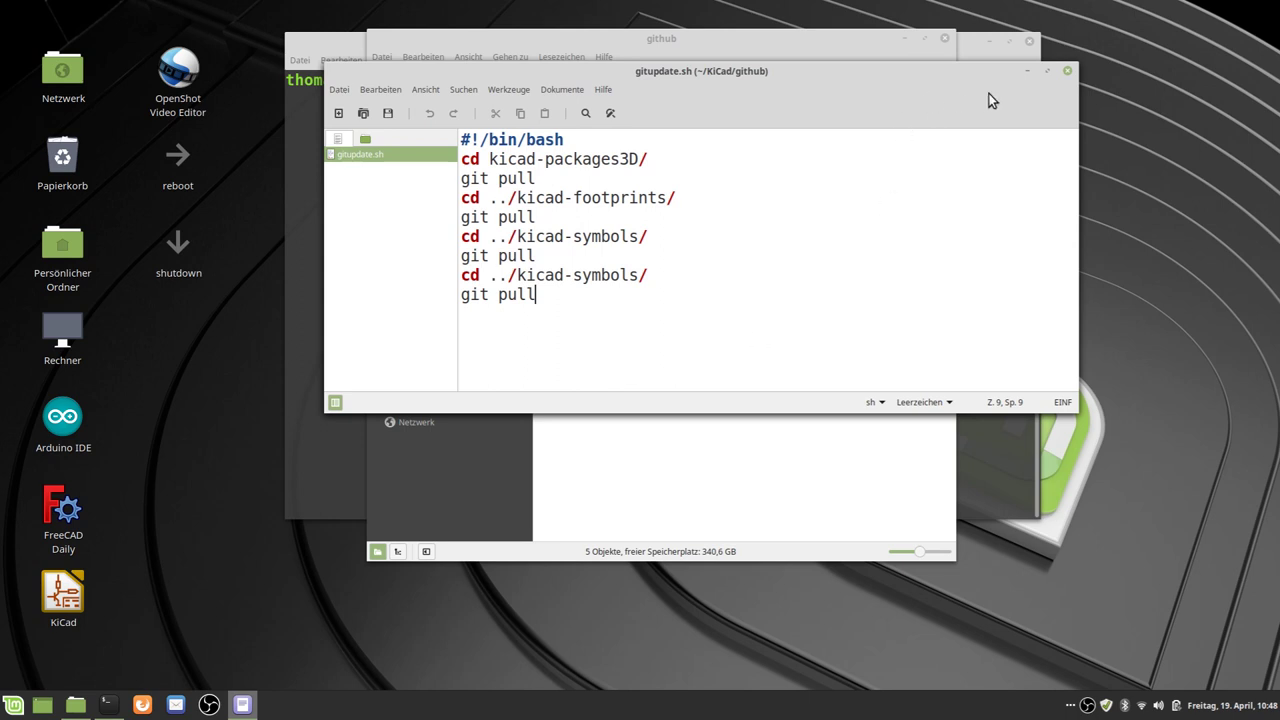
pyautogui.click(1067, 70)
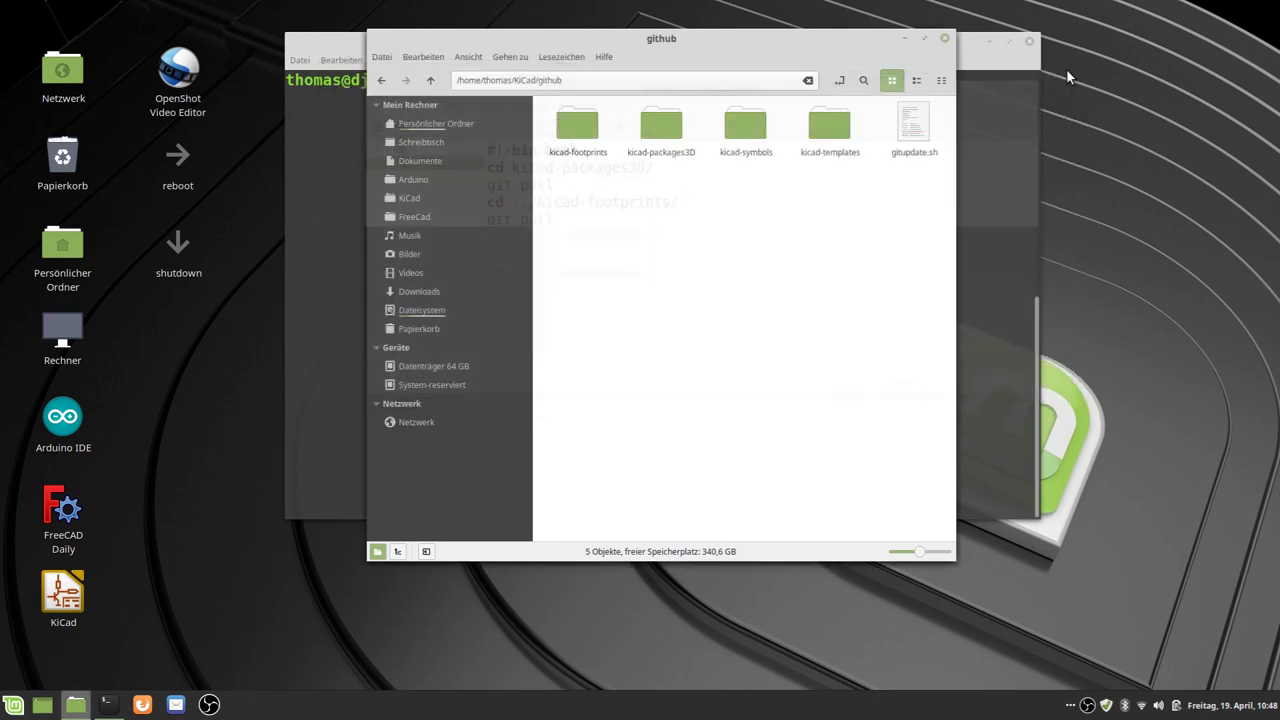
# In the terminal, change into the github directory and list its contents with ll.
pyautogui.click(1003, 262)
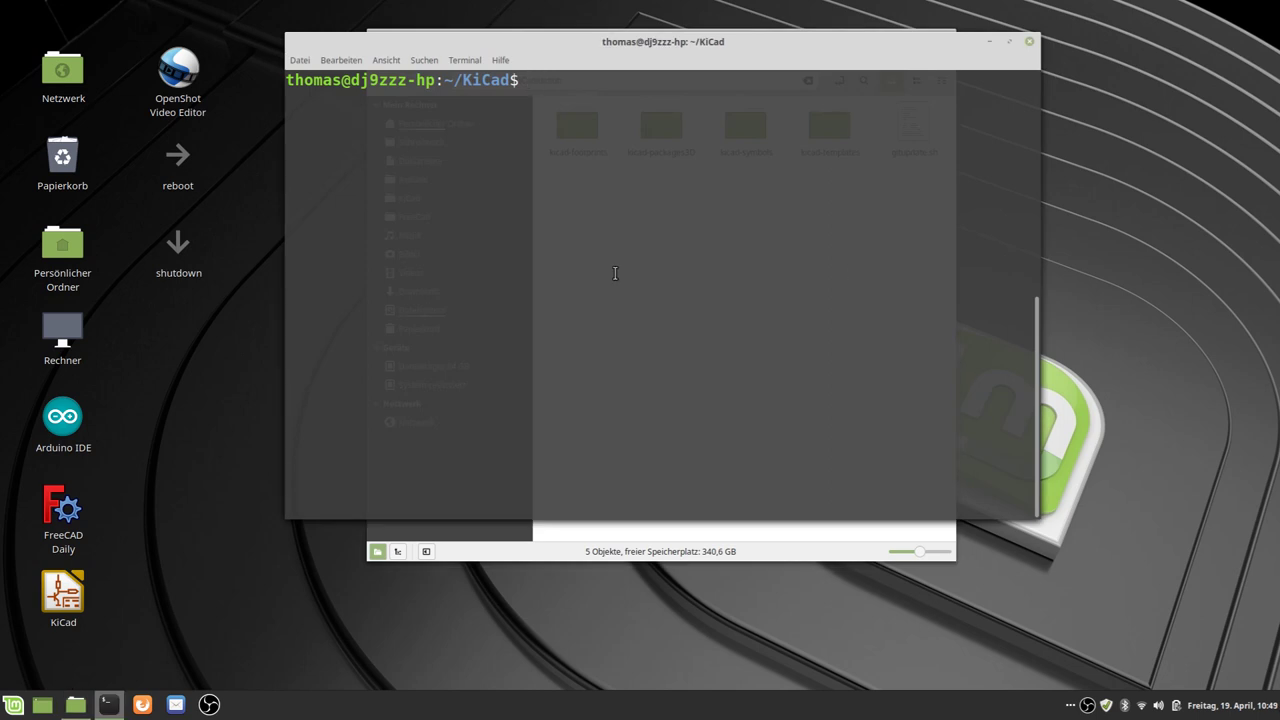
pyautogui.write('cd gi')
pyautogui.press('Tab')
pyautogui.press('Return')
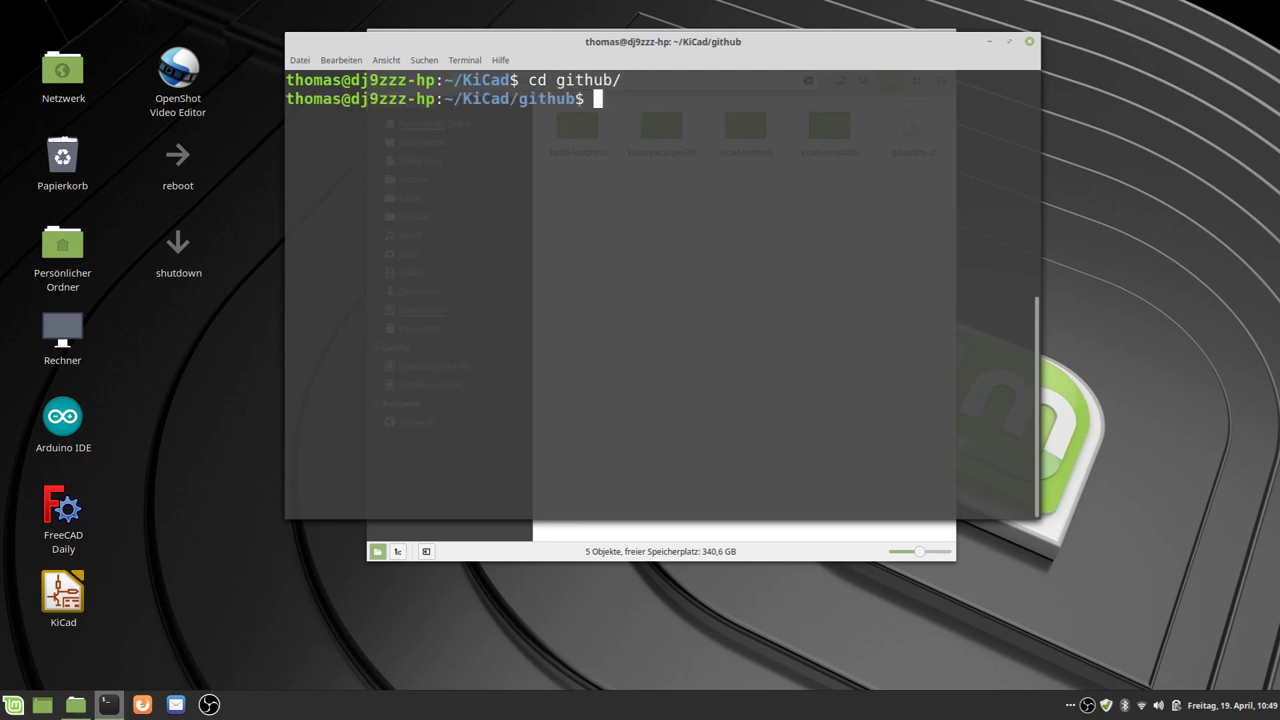
pyautogui.write('ll')
pyautogui.press('Return')
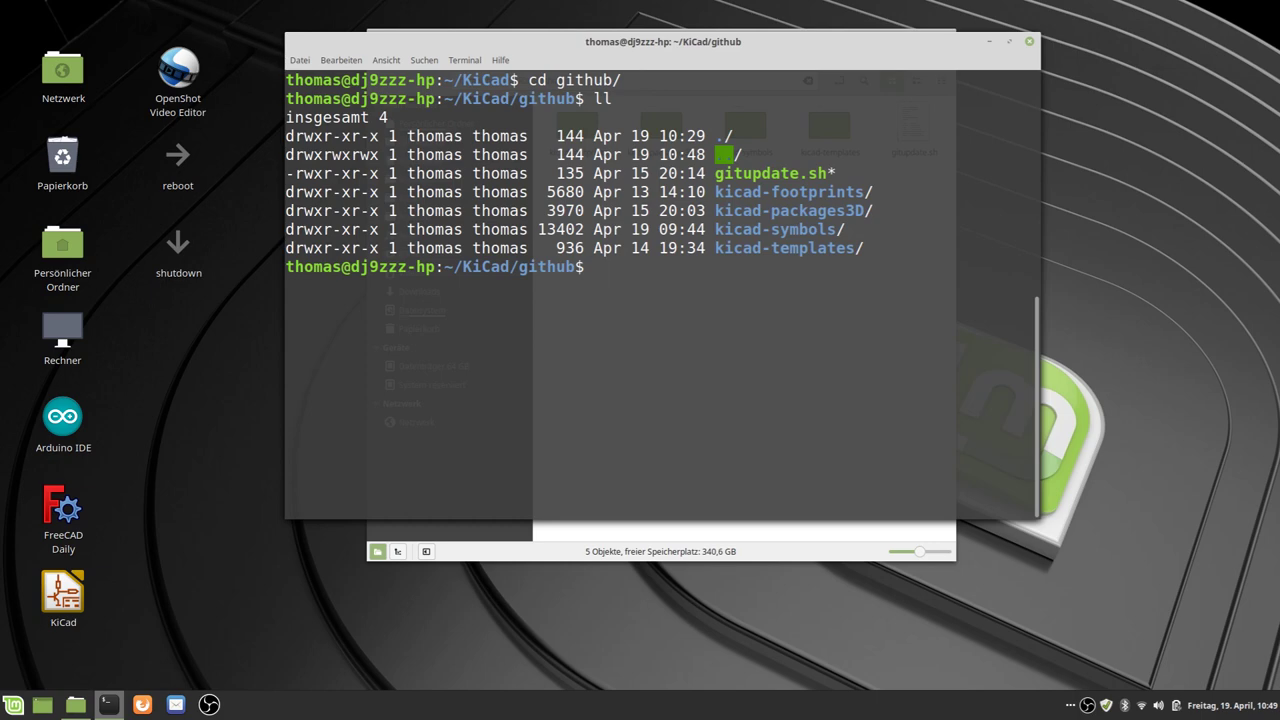
pyautogui.write('chmod +x g')
pyautogui.press('Tab')
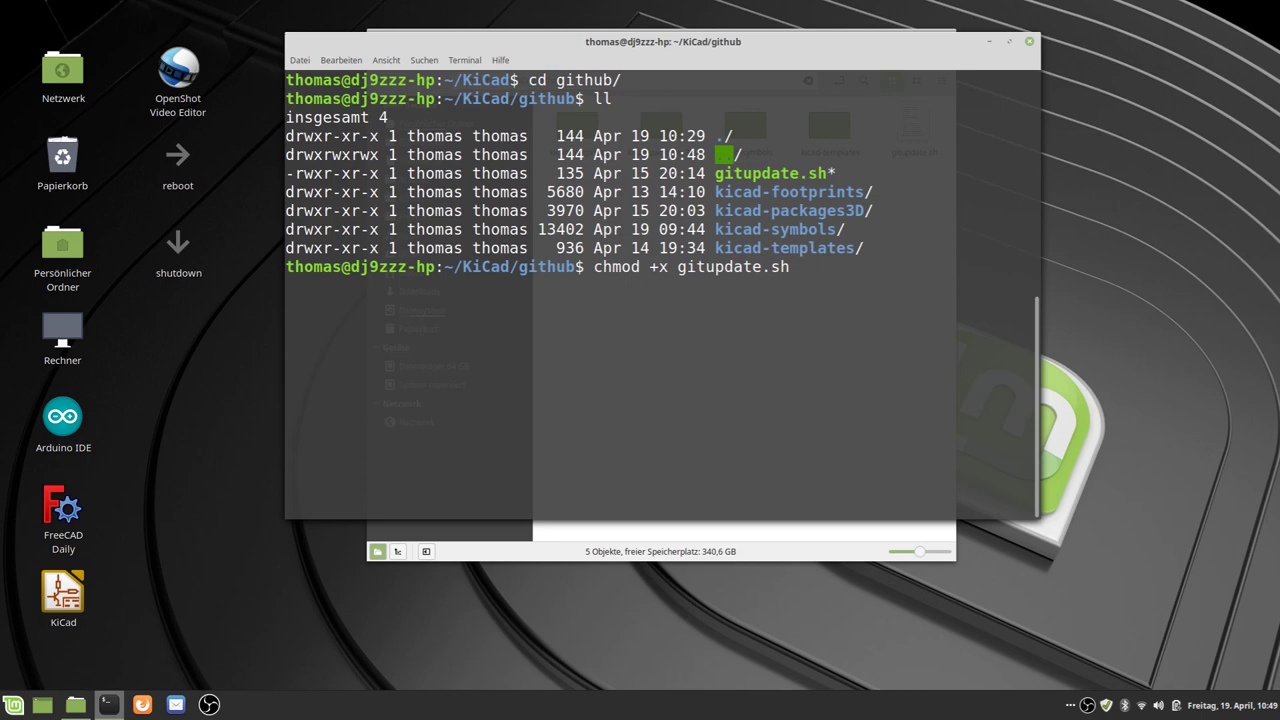
pyautogui.press('BackSpace')
pyautogui.press('BackSpace')
pyautogui.press('BackSpace')
pyautogui.press('BackSpace')
pyautogui.press('BackSpace')
pyautogui.press('BackSpace')
pyautogui.press('BackSpace')
pyautogui.press('BackSpace')
pyautogui.press('BackSpace')
pyautogui.press('BackSpace')
pyautogui.press('BackSpace')
pyautogui.press('BackSpace')
pyautogui.press('BackSpace')
pyautogui.press('BackSpace')
pyautogui.press('BackSpace')
pyautogui.press('BackSpace')
pyautogui.press('BackSpace')
pyautogui.press('BackSpace')
pyautogui.press('BackSpace')
pyautogui.press('BackSpace')
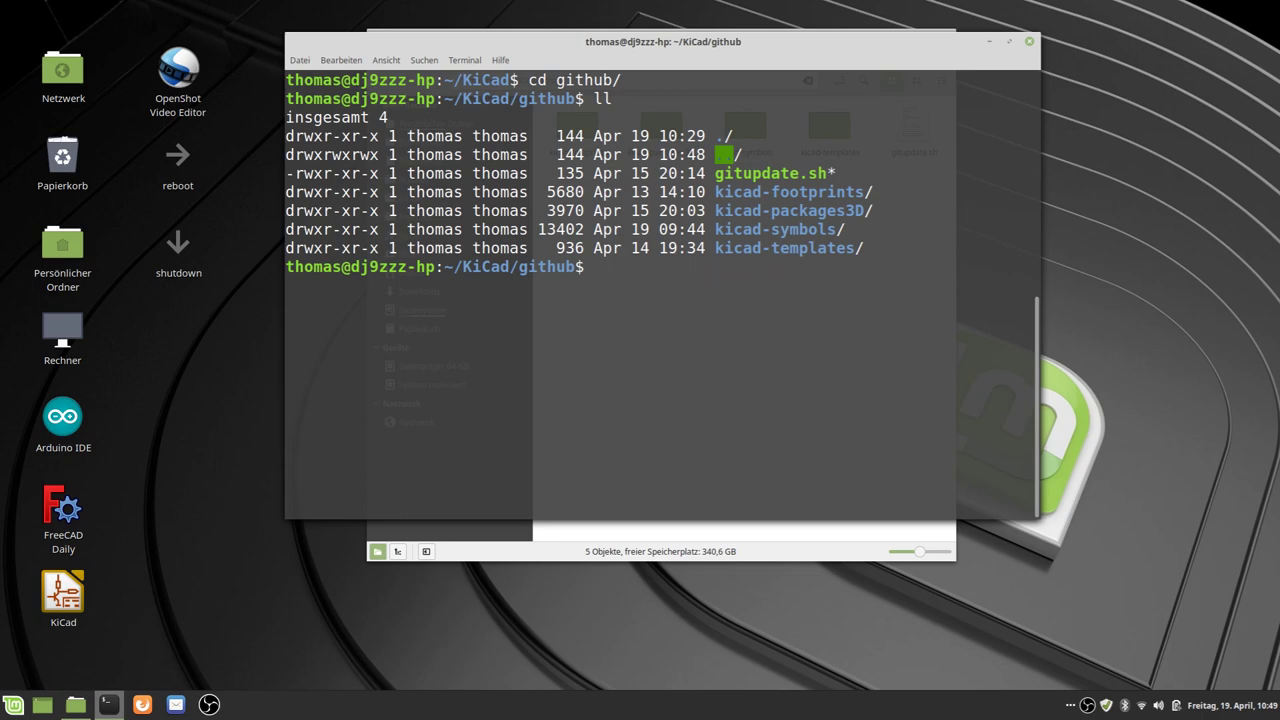
# Run ./gitupdate.sh to update the cloned repositories, and close the terminal and the file manager.
pyautogui.write('.')
pyautogui.write('/')
pyautogui.write('g')
pyautogui.press('Tab')
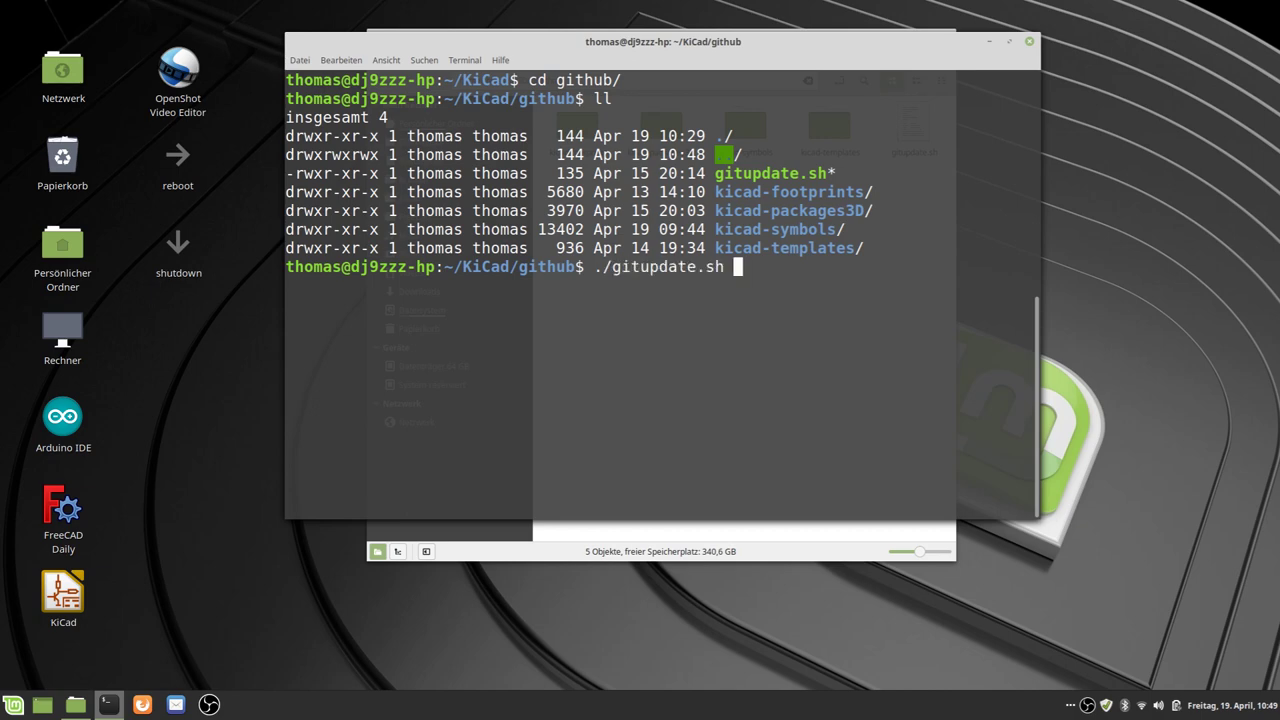
pyautogui.press('Return')
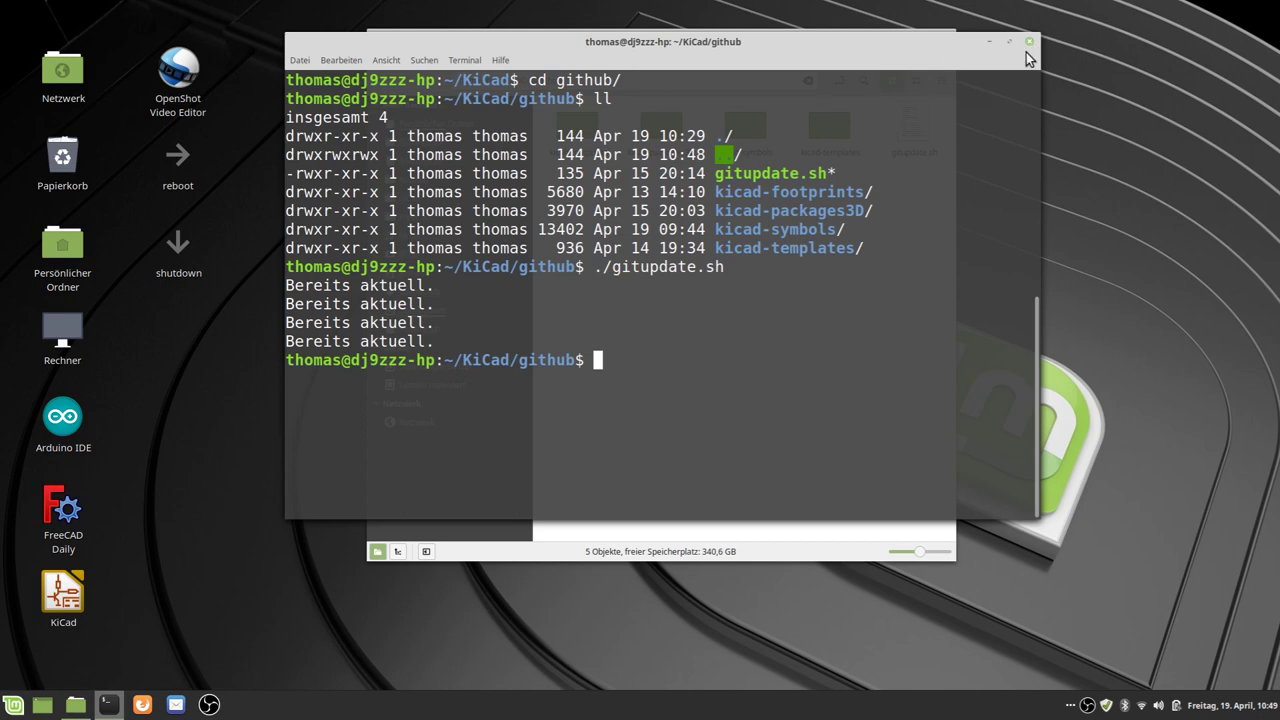
pyautogui.write('exit')
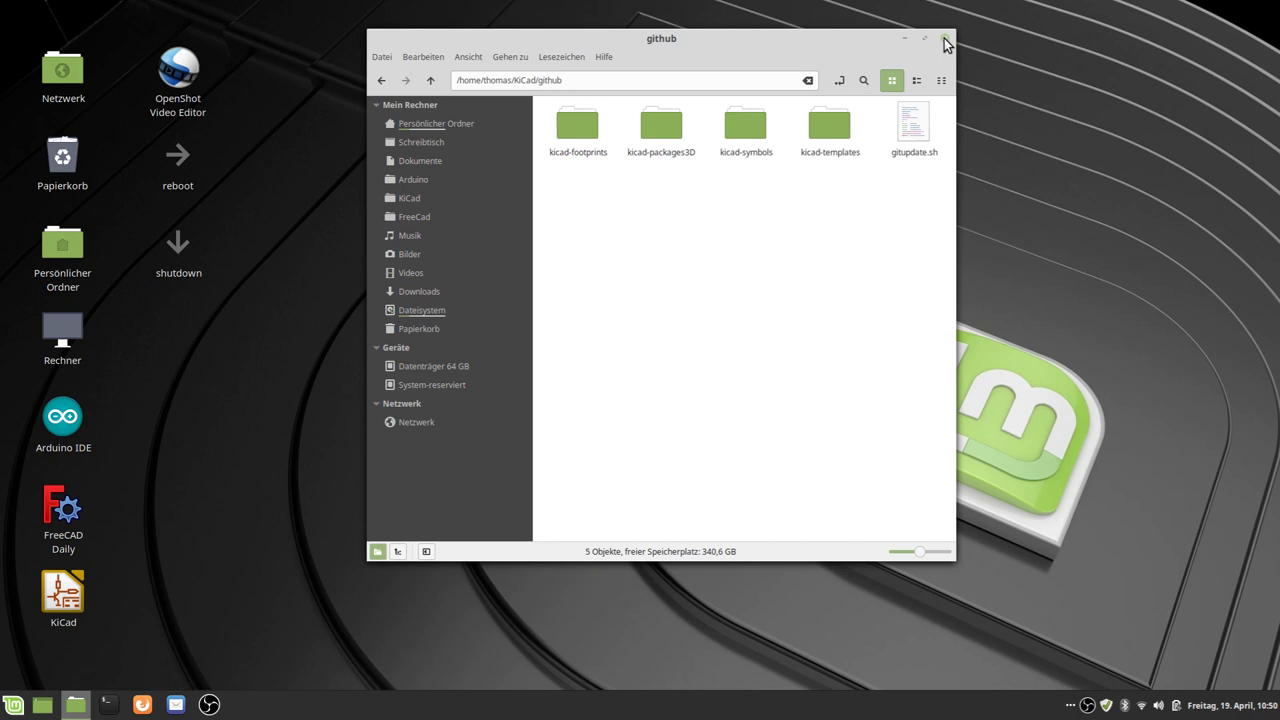
pyautogui.click(944, 38)
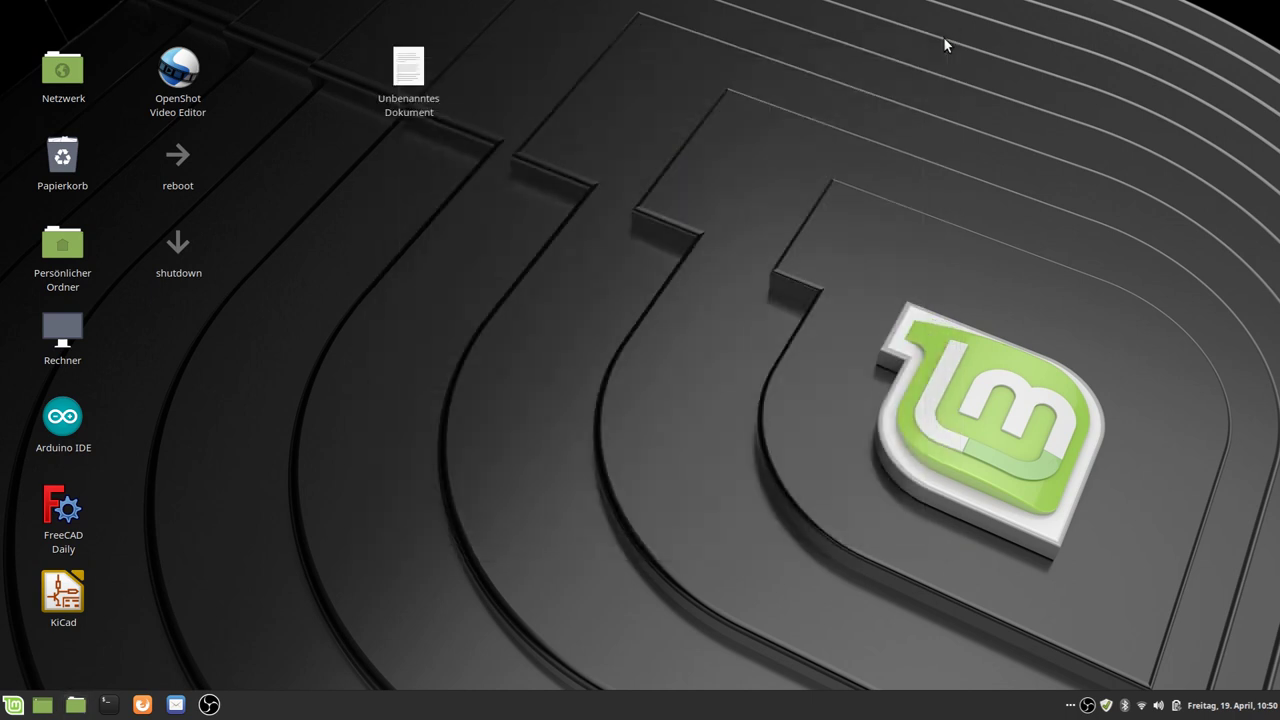
# Launch the Synaptic package manager and authenticate with the account password.
pyautogui.click(14, 706)
pyautogui.write('syn')
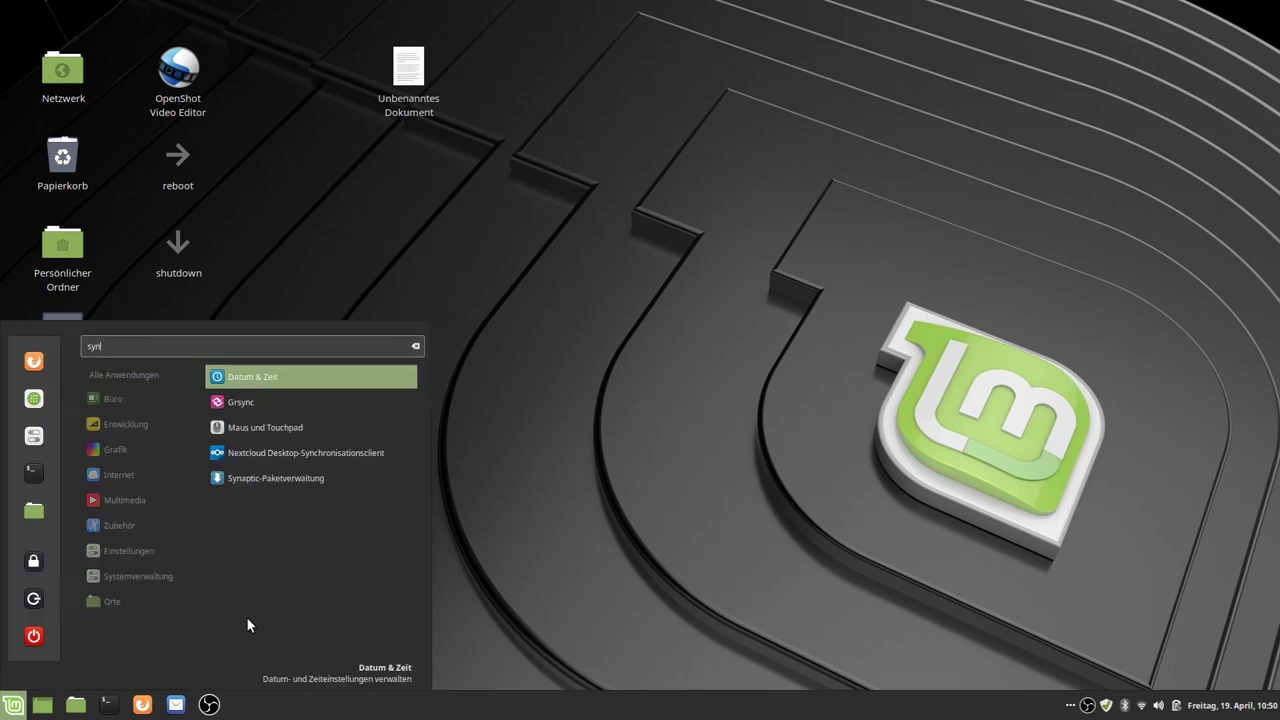
pyautogui.click(264, 477)
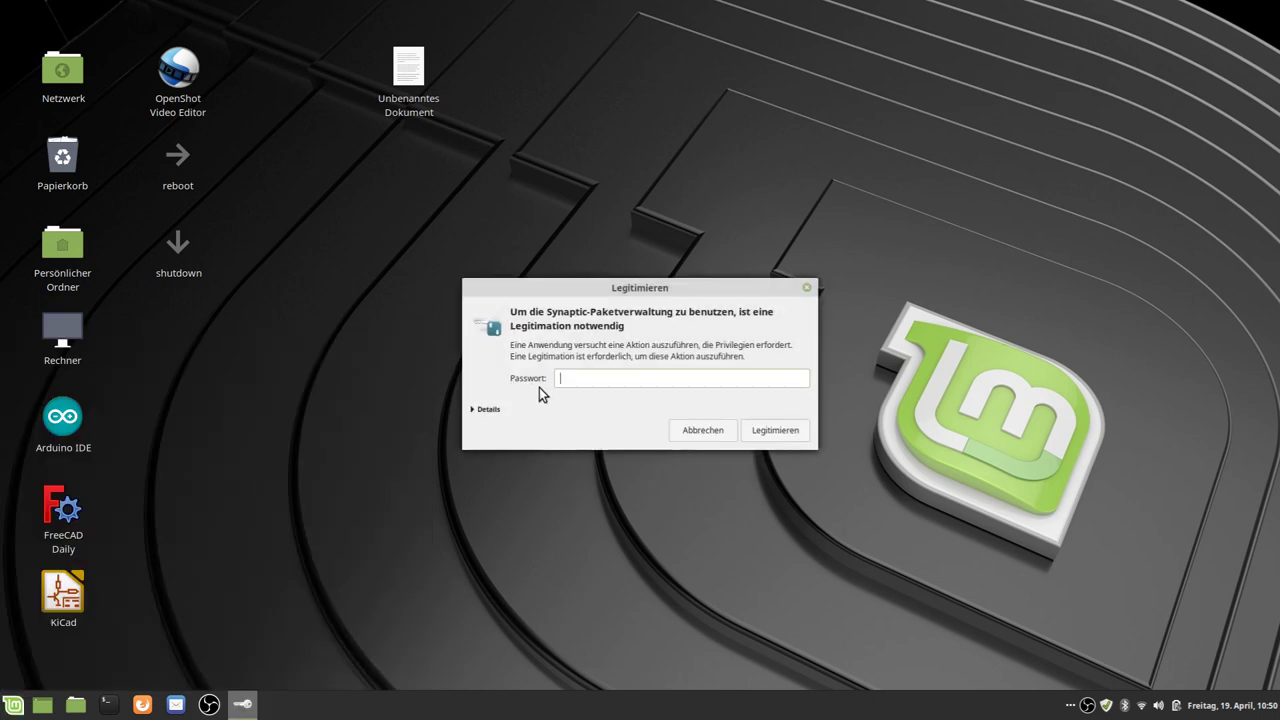
pyautogui.write('•••••••••••')
pyautogui.press('Return')
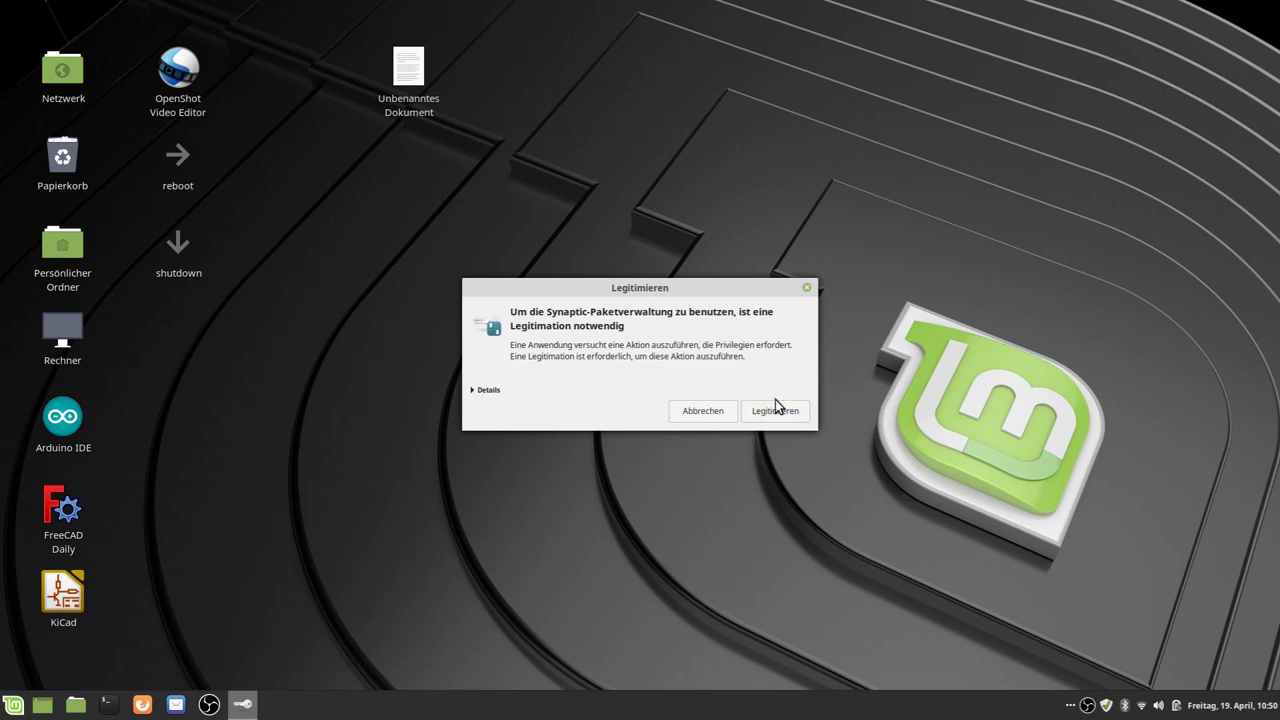
pyautogui.write('•')
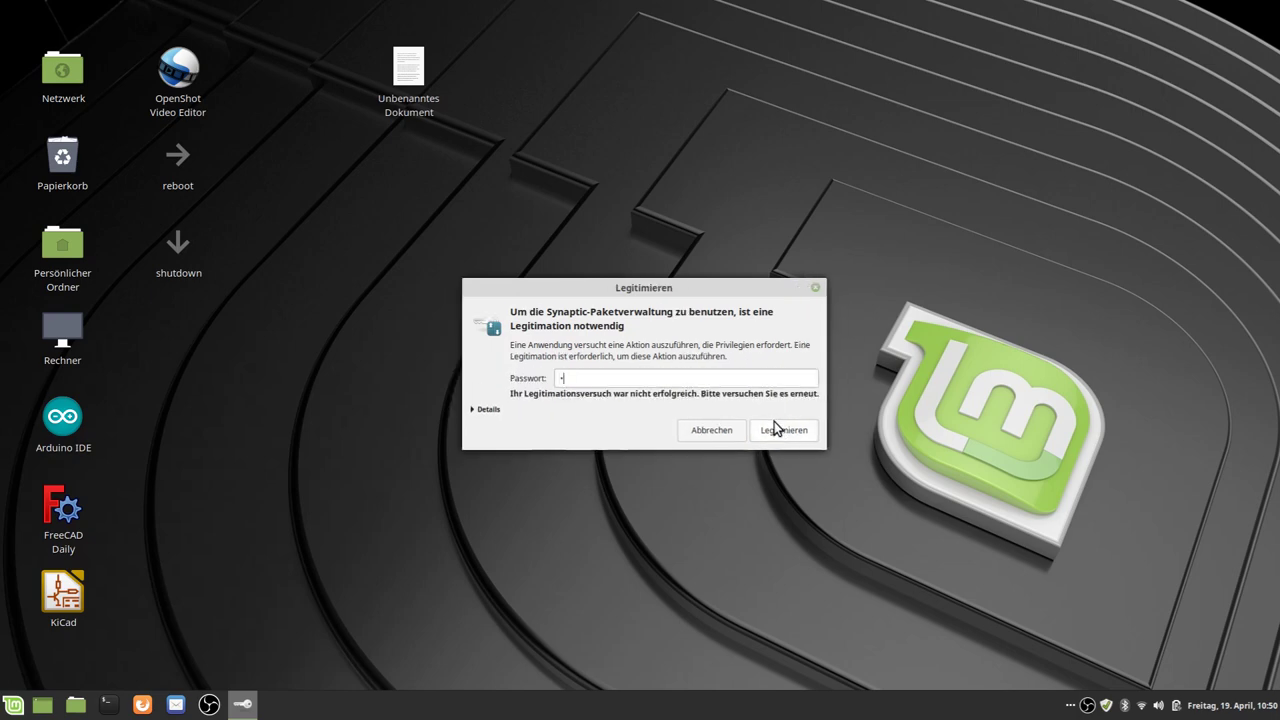
pyautogui.write('••••••••••')
pyautogui.press('Return')
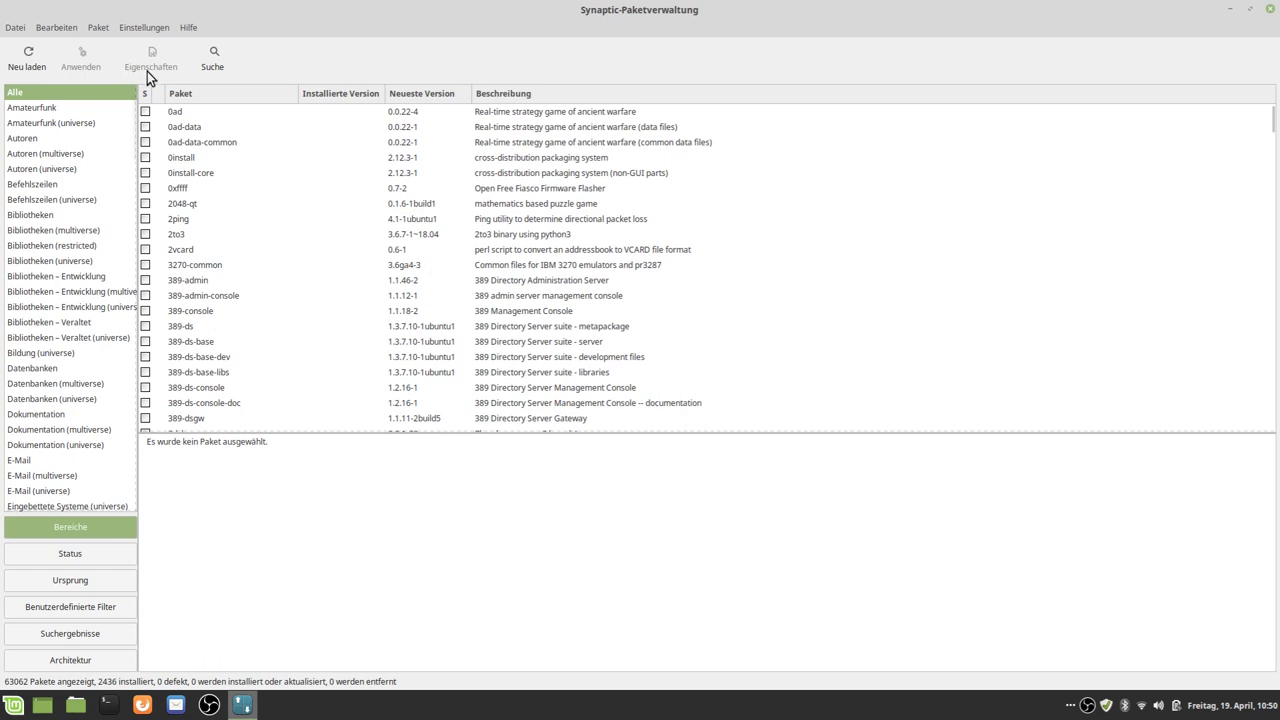
# Search the packages for kicad and show the description of the main kicad package.
pyautogui.click(215, 56)
pyautogui.write('kicad')
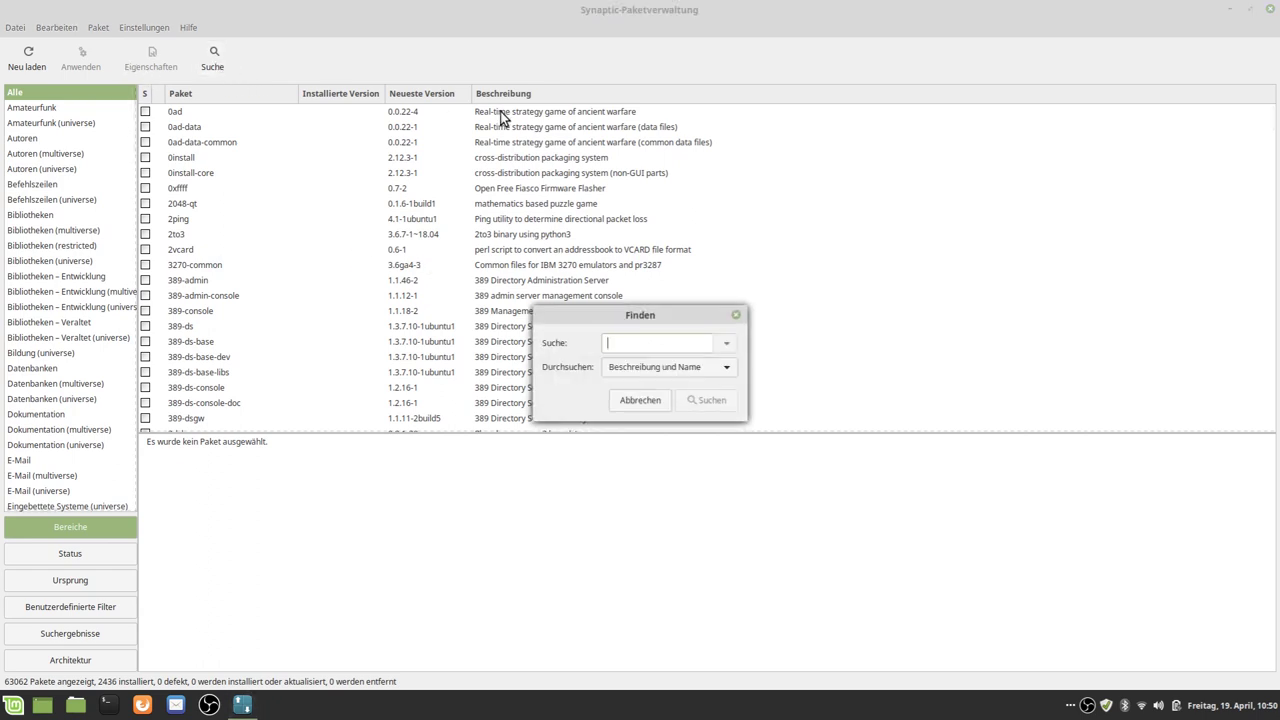
pyautogui.press('Return')
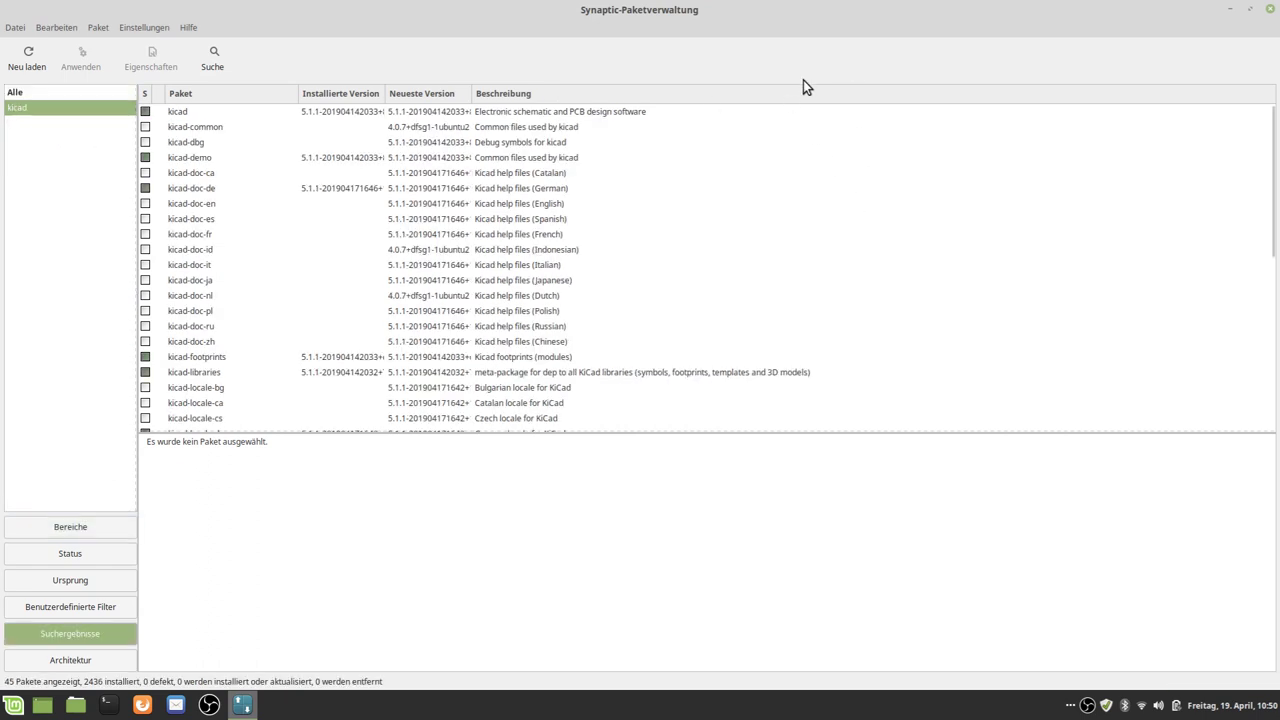
pyautogui.click(186, 113)
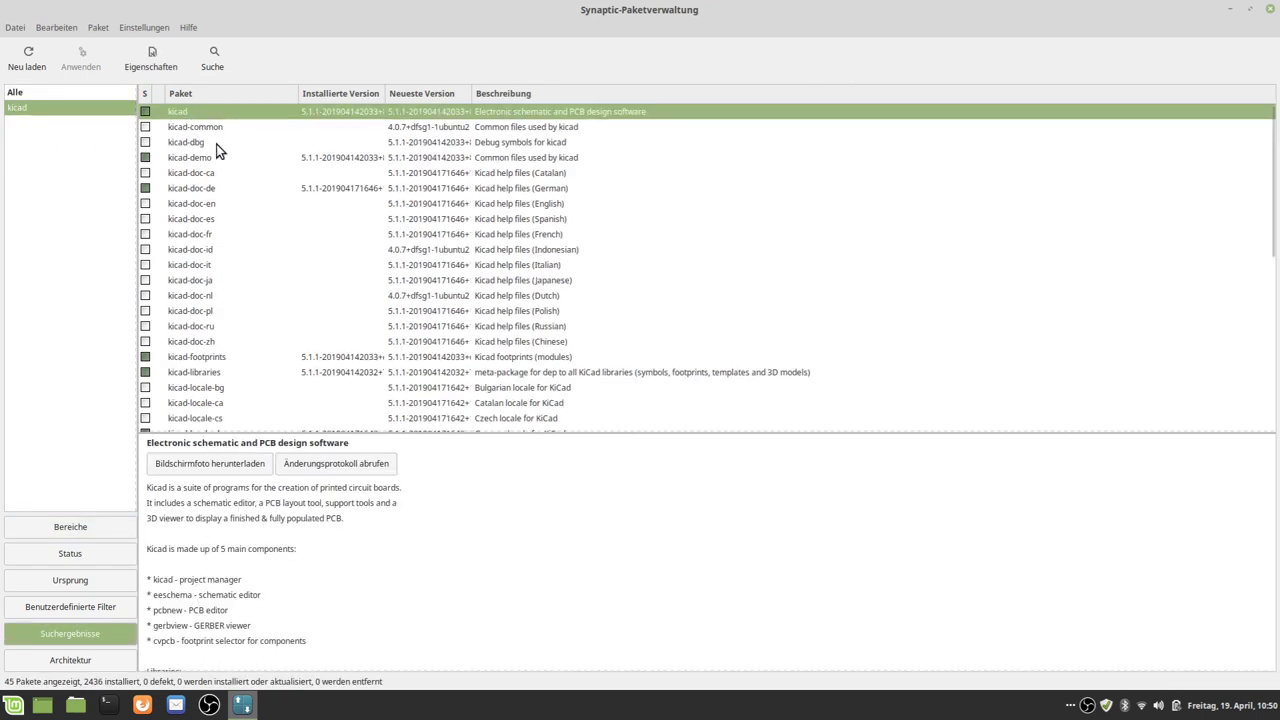
# Mark the installed kicad-demo package for complete removal.
pyautogui.click(215, 159)
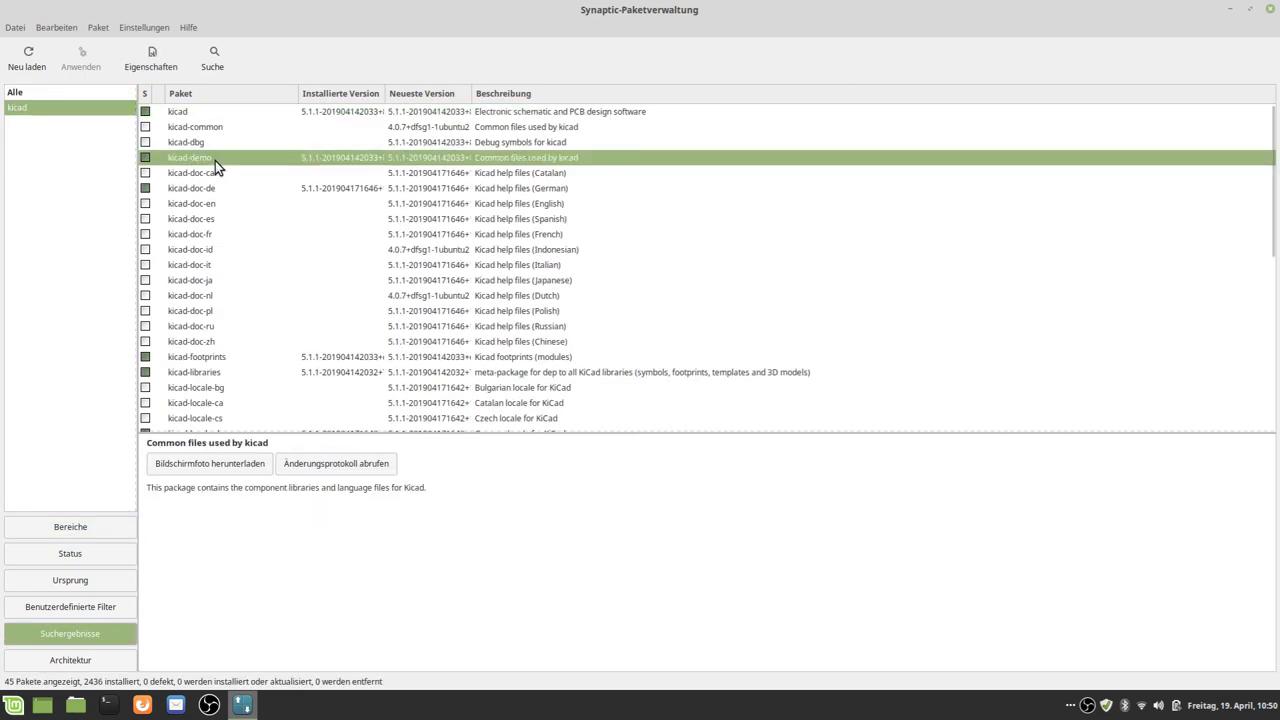
pyautogui.click(147, 159)
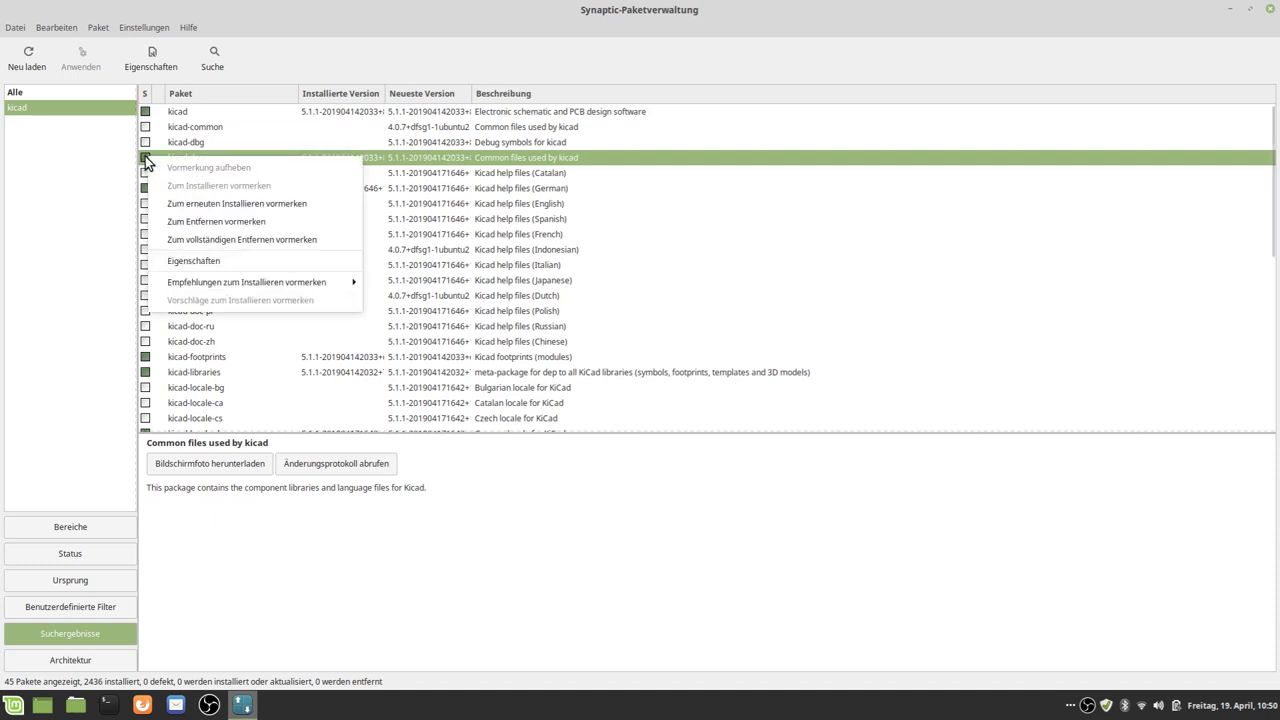
pyautogui.click(215, 237)
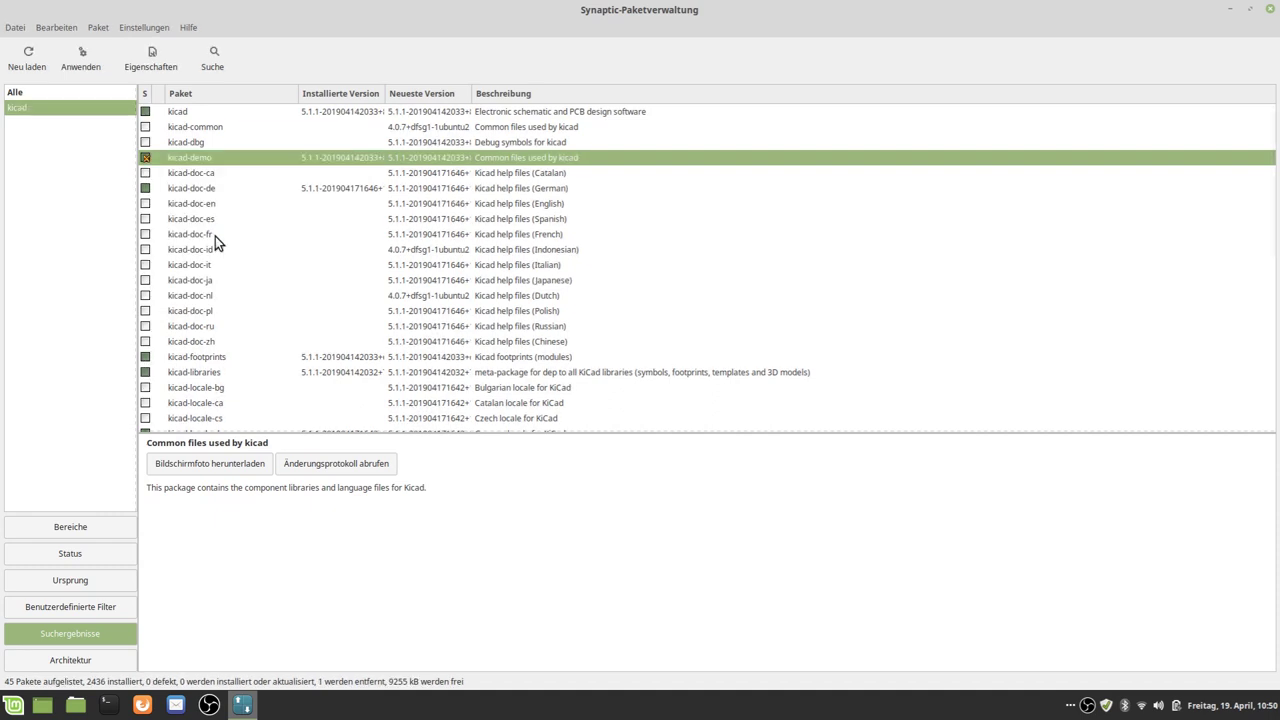
# Mark the installed kicad-footprints package for complete removal.
pyautogui.scroll(-2, 214, 312)
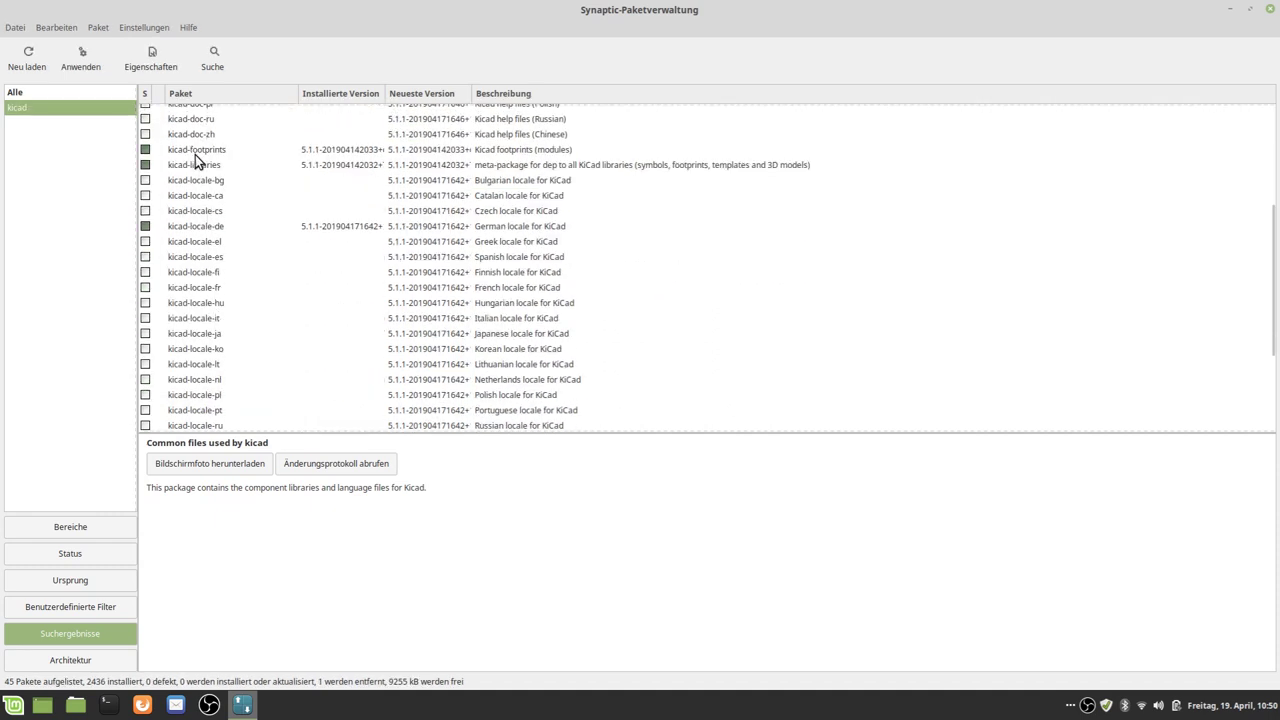
pyautogui.click(195, 155)
pyautogui.rightClick(195, 152)
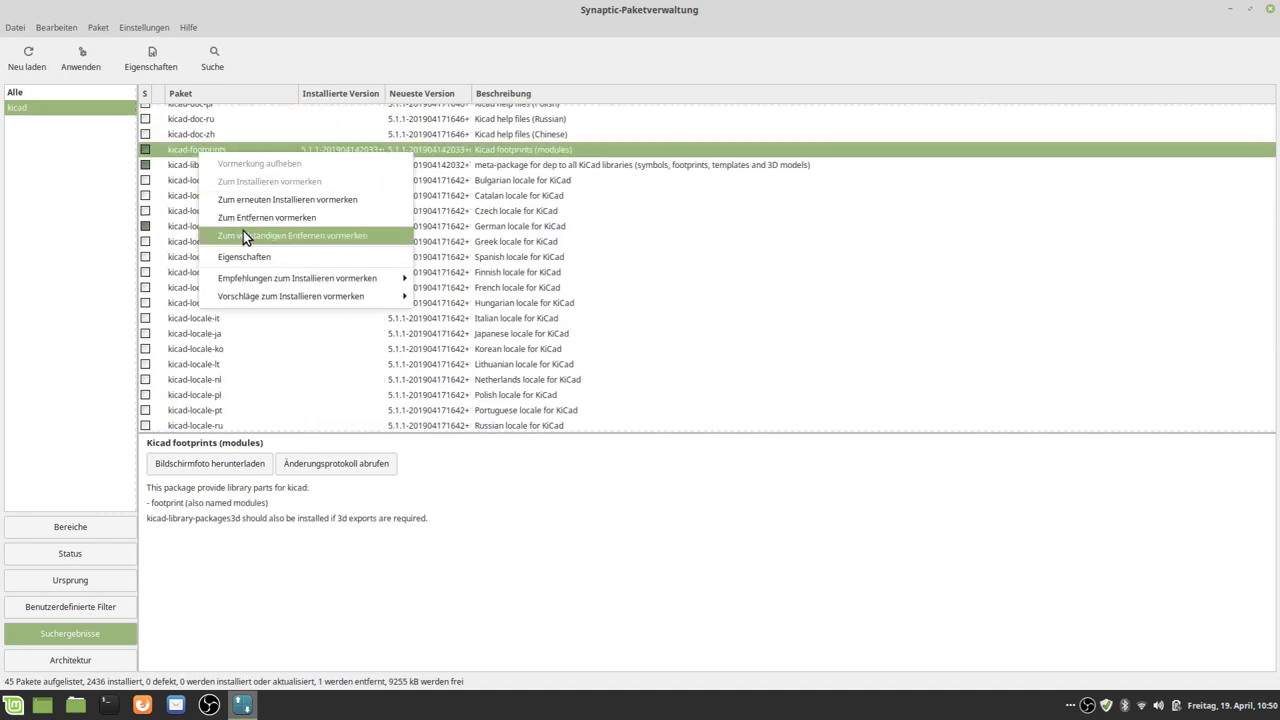
pyautogui.click(243, 235)
# Mark the installed kicad-libraries meta-package for complete removal.
pyautogui.click(222, 168)
pyautogui.rightClick(222, 168)
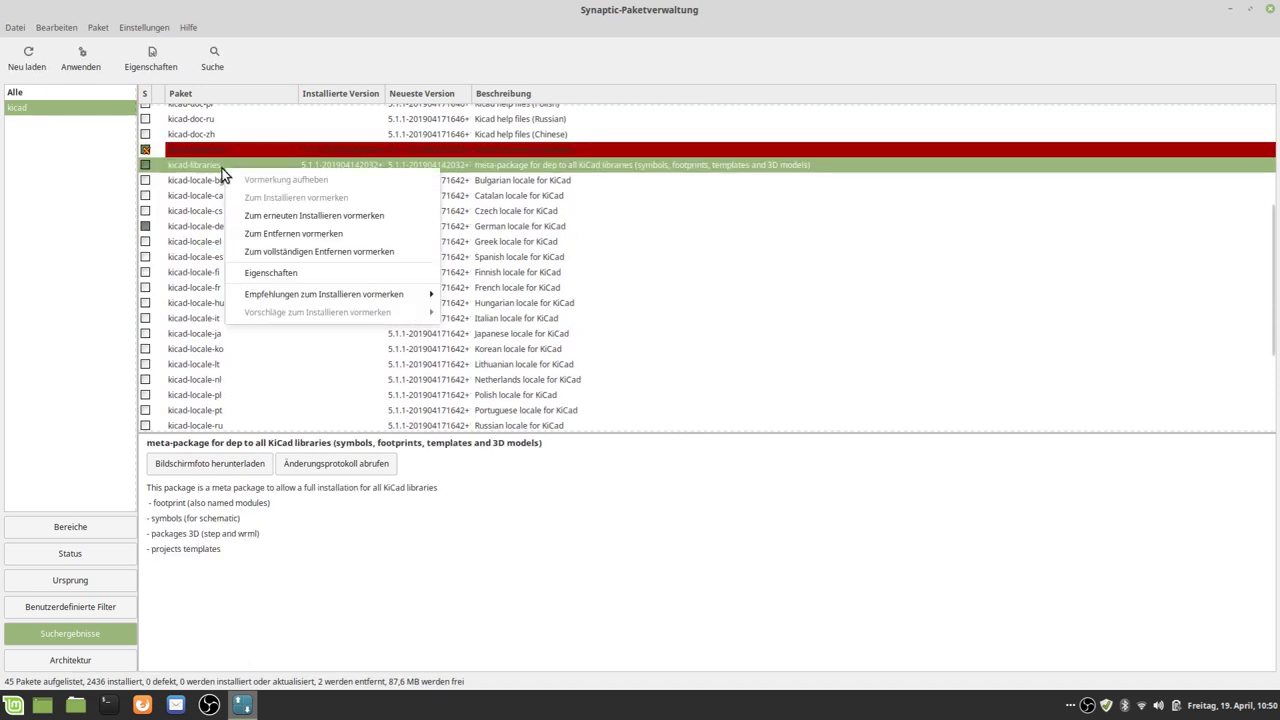
pyautogui.click(273, 252)
# Mark the installed kicad-packages3d package for complete removal.
pyautogui.scroll(-5, 273, 252)
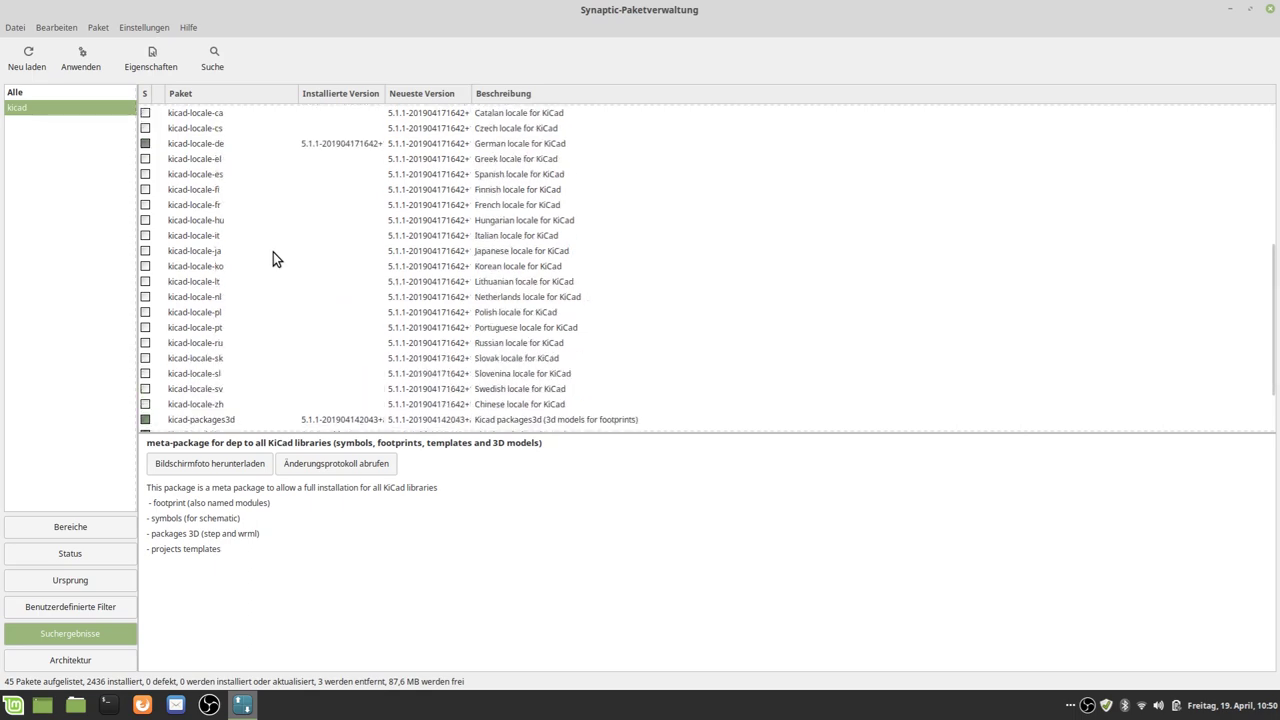
pyautogui.scroll(5, 244, 178)
pyautogui.scroll(-4, 232, 210)
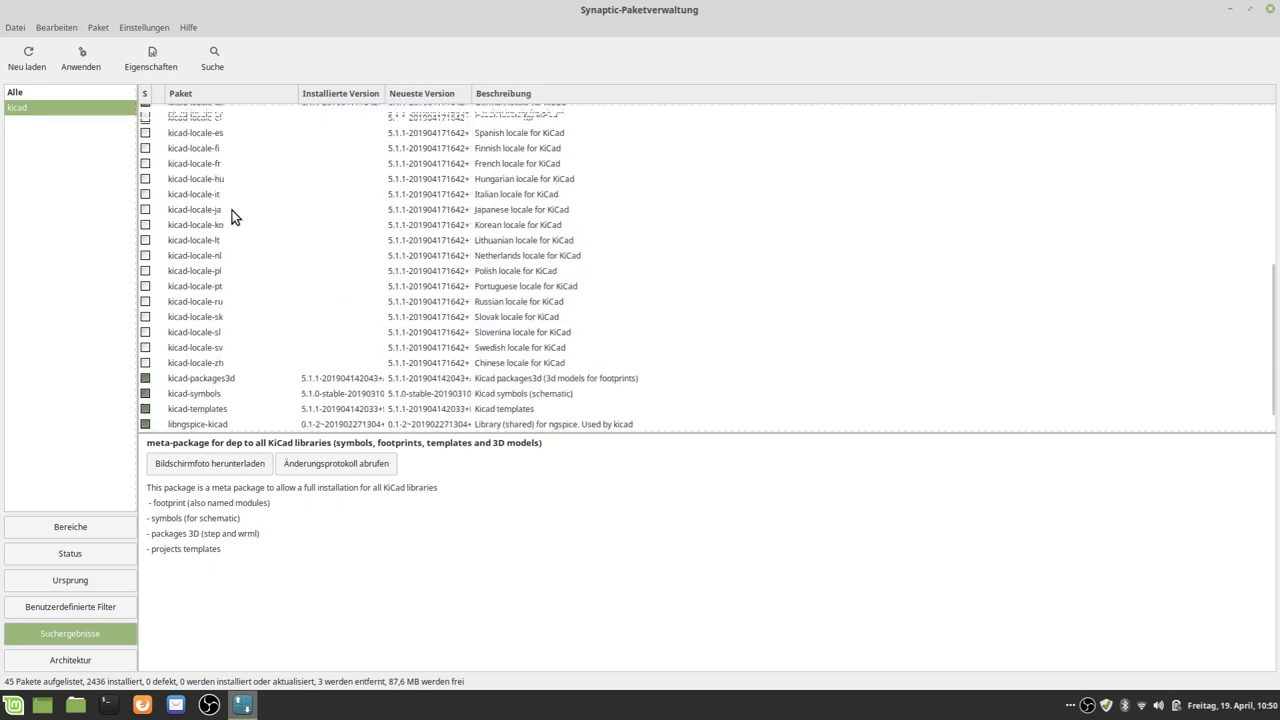
pyautogui.scroll(3, 232, 212)
pyautogui.scroll(2, 232, 212)
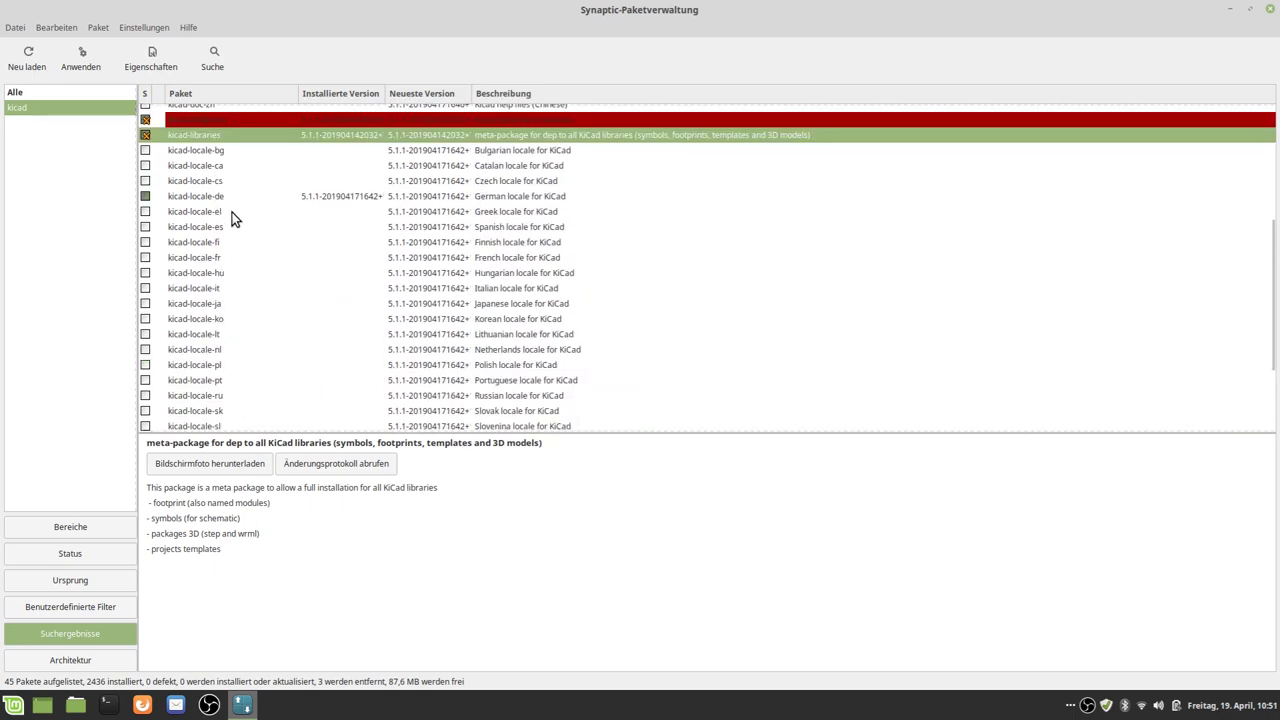
pyautogui.scroll(-4, 232, 212)
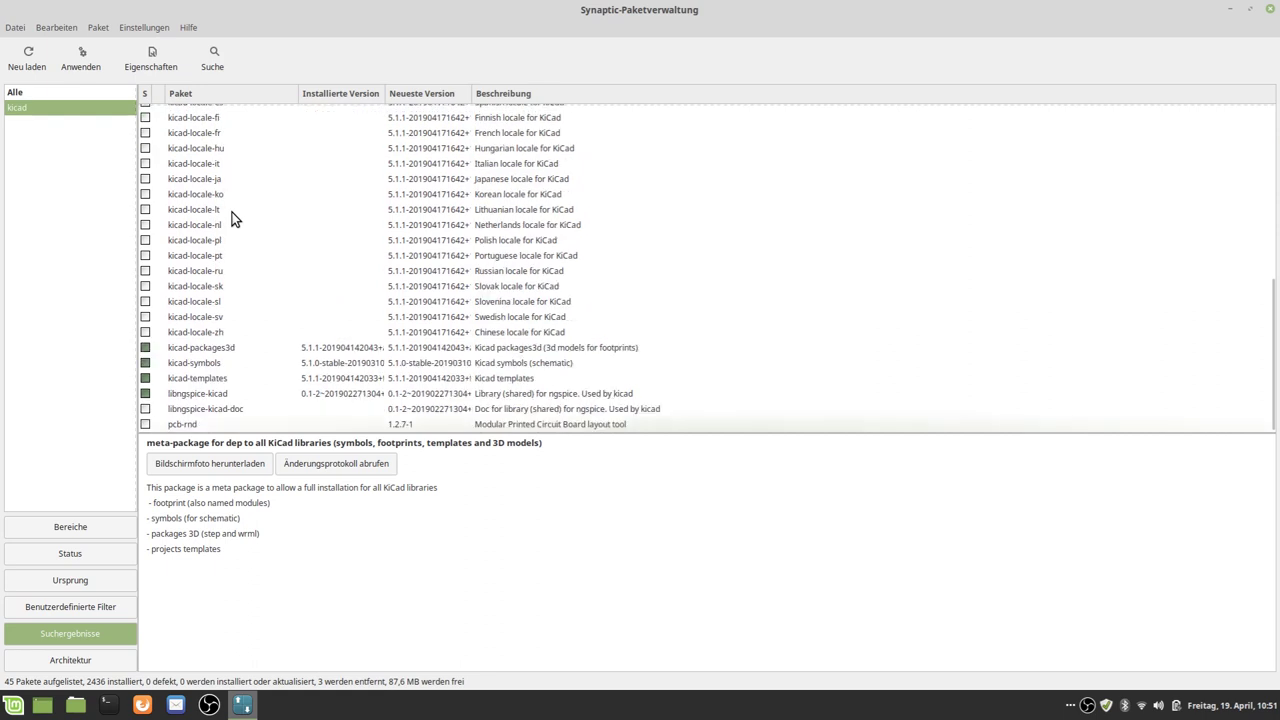
pyautogui.click(217, 350)
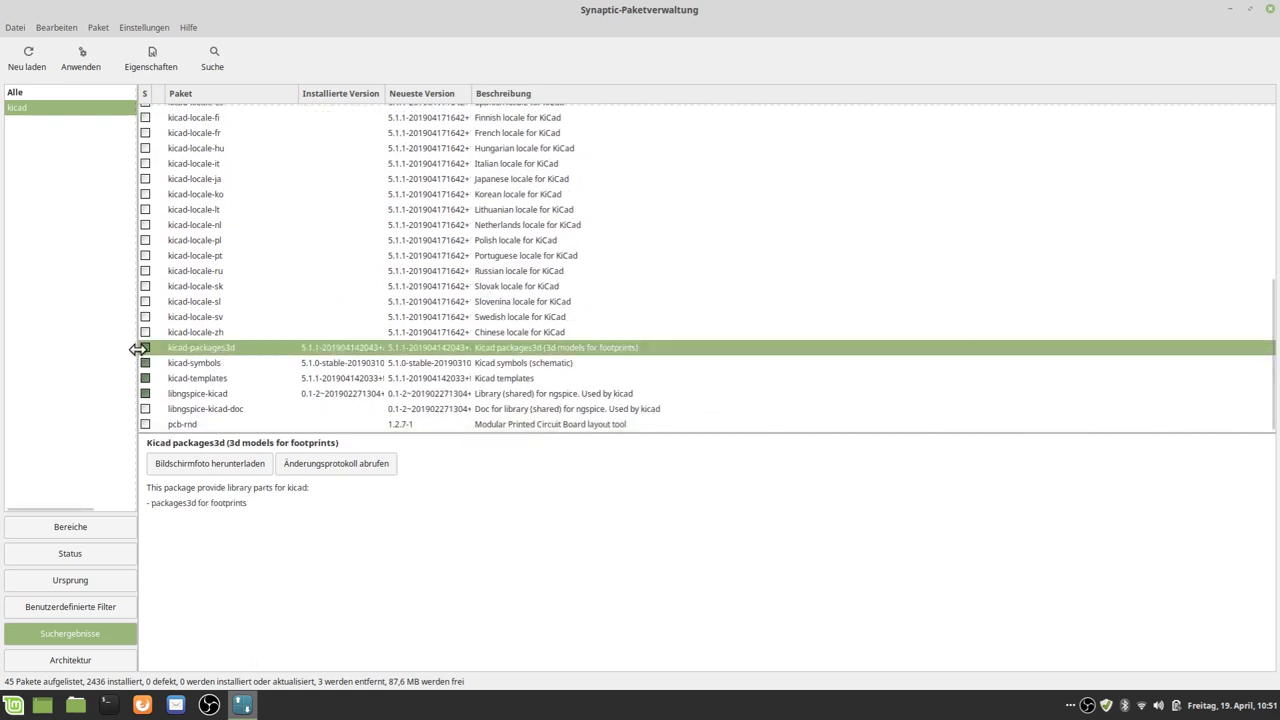
pyautogui.rightClick(182, 349)
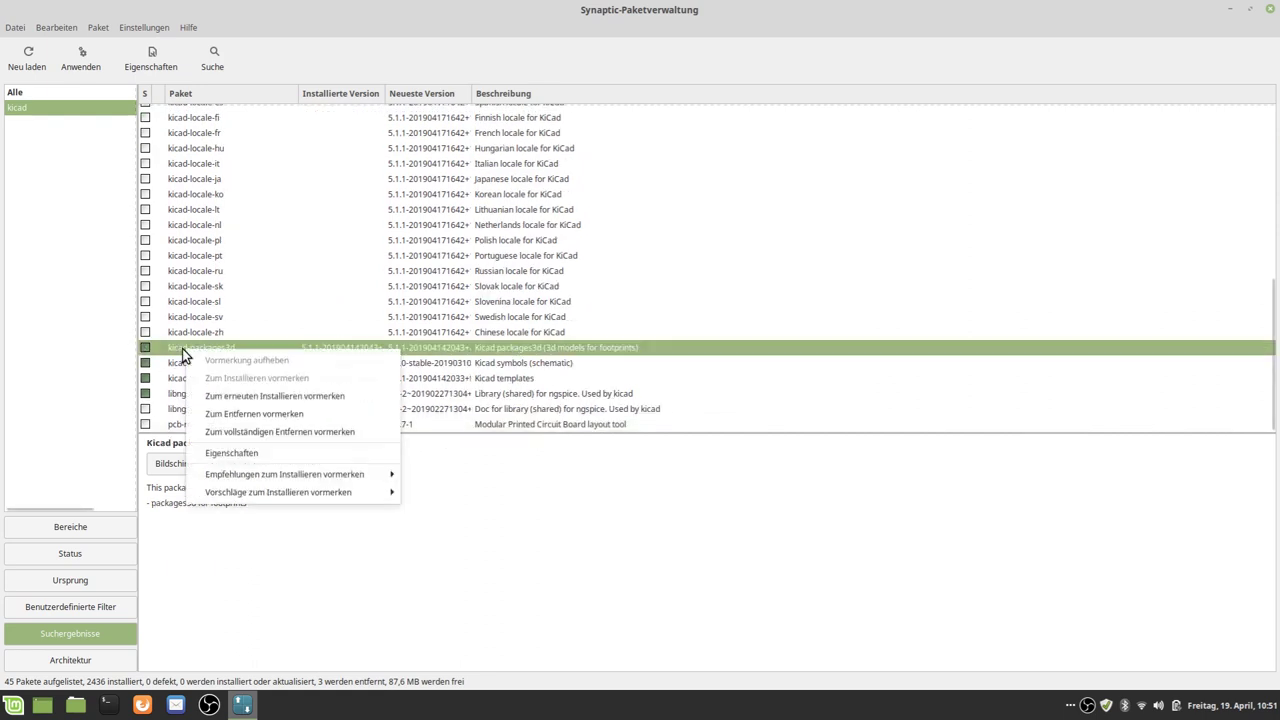
pyautogui.click(261, 432)
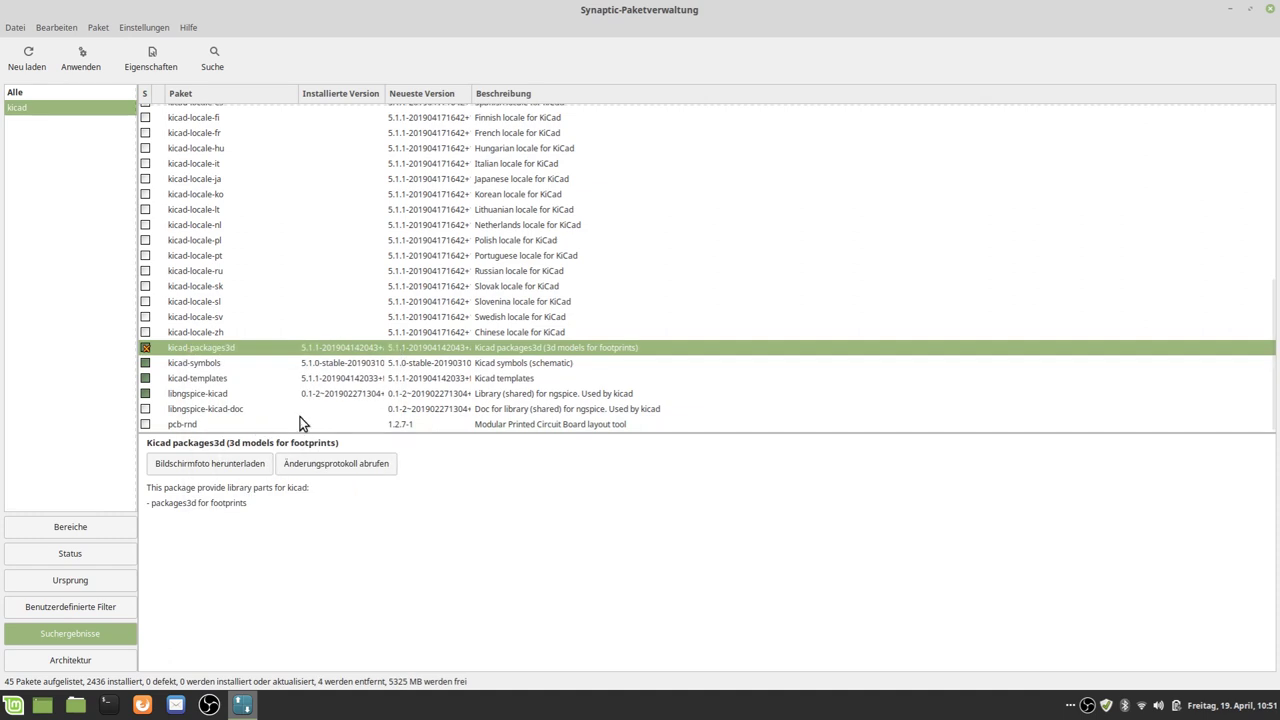
# Mark the installed kicad-symbols and kicad-templates packages for complete removal.
pyautogui.rightClick(212, 362)
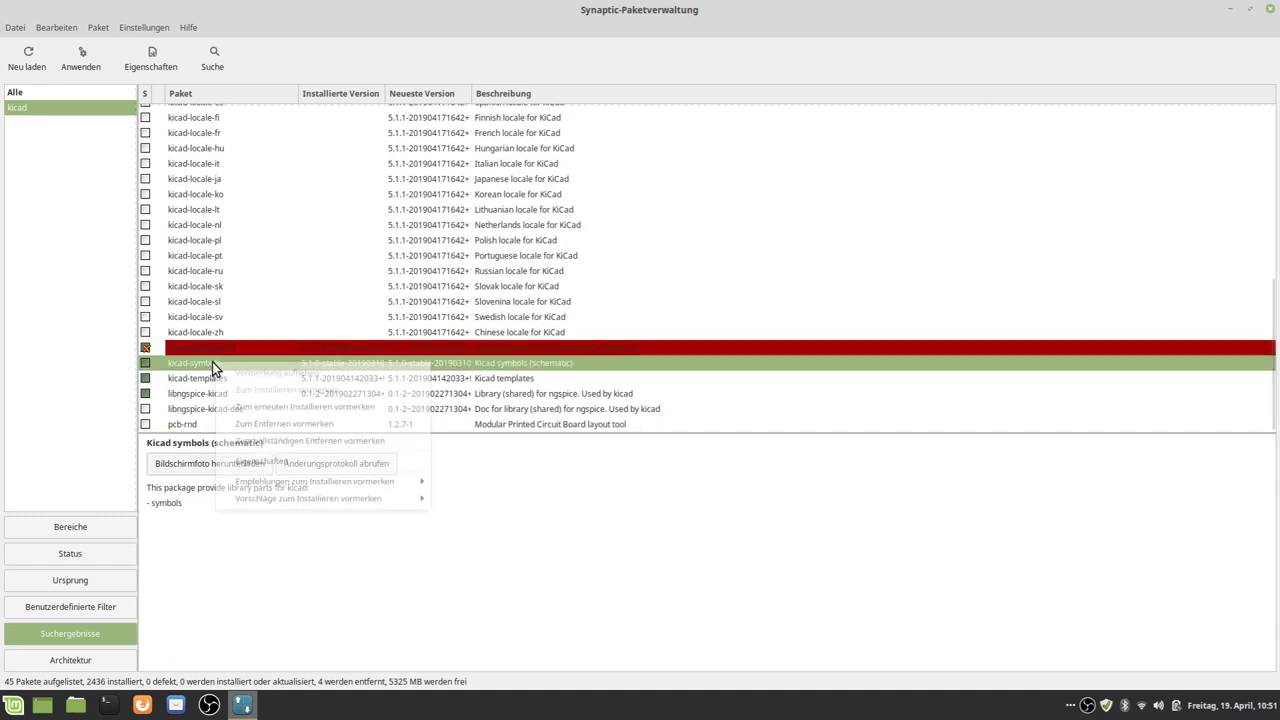
pyautogui.click(305, 445)
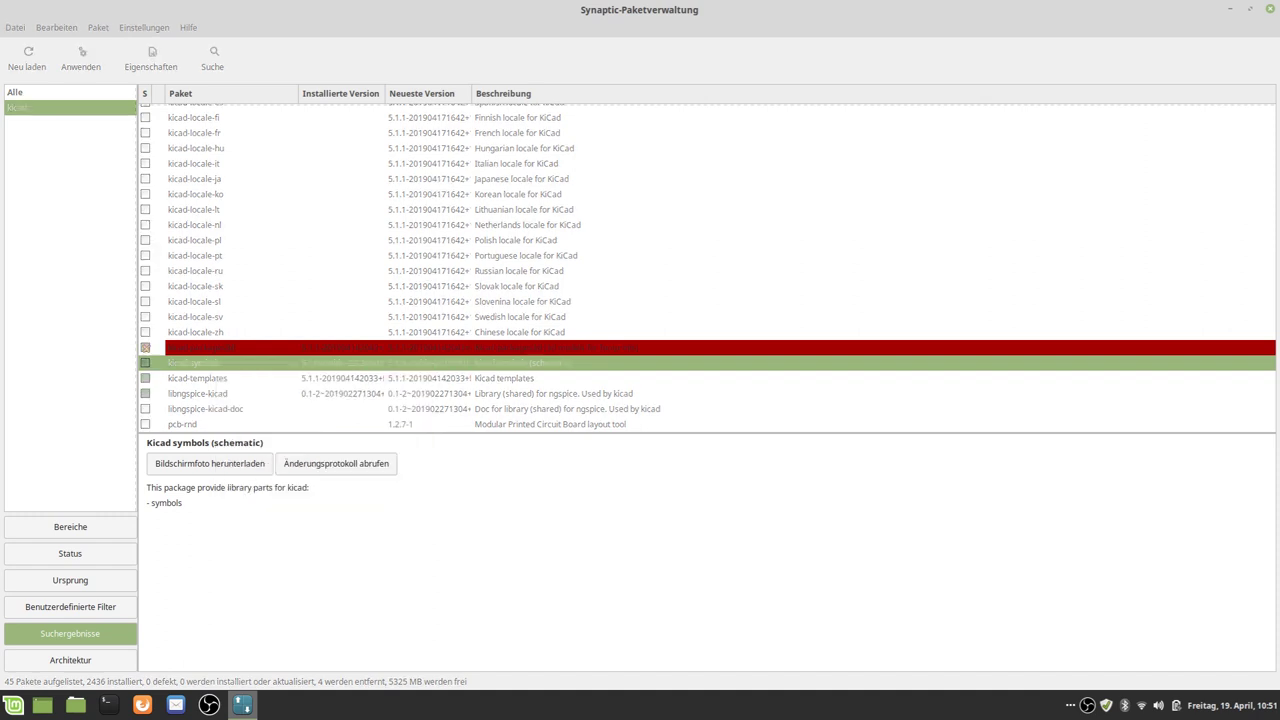
pyautogui.rightClick(210, 382)
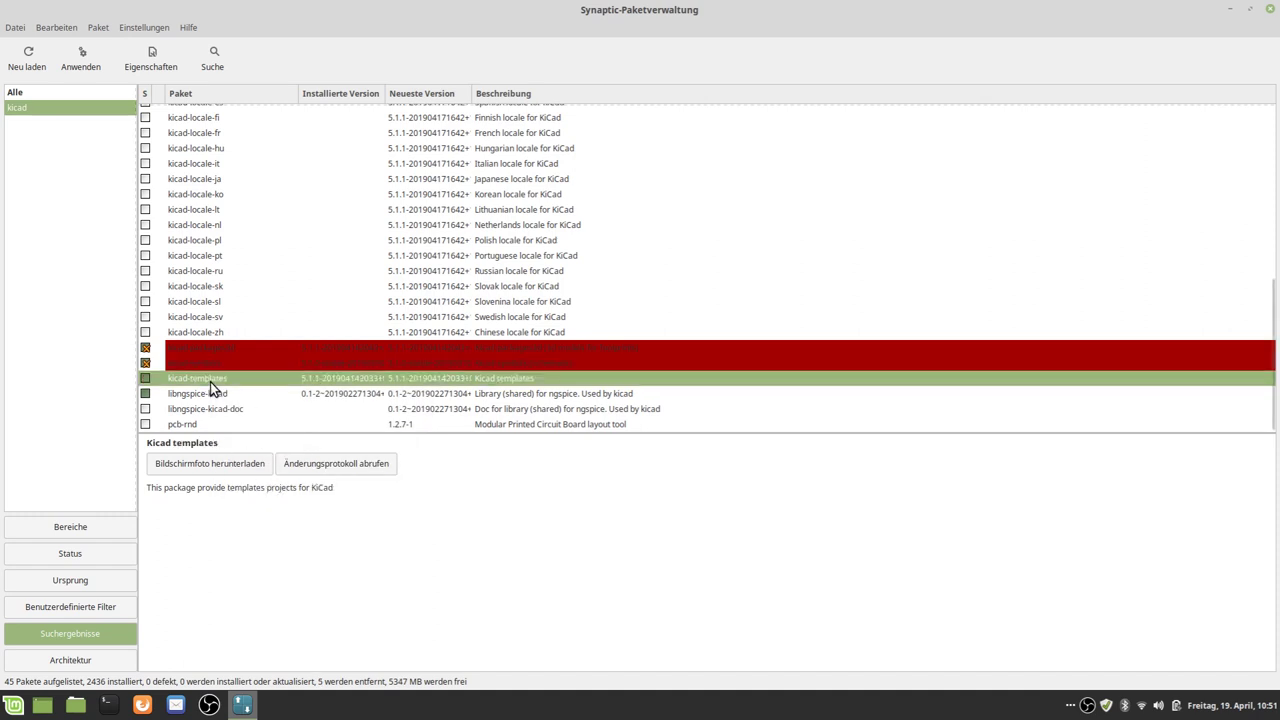
pyautogui.click(314, 465)
pyautogui.click(423, 350)
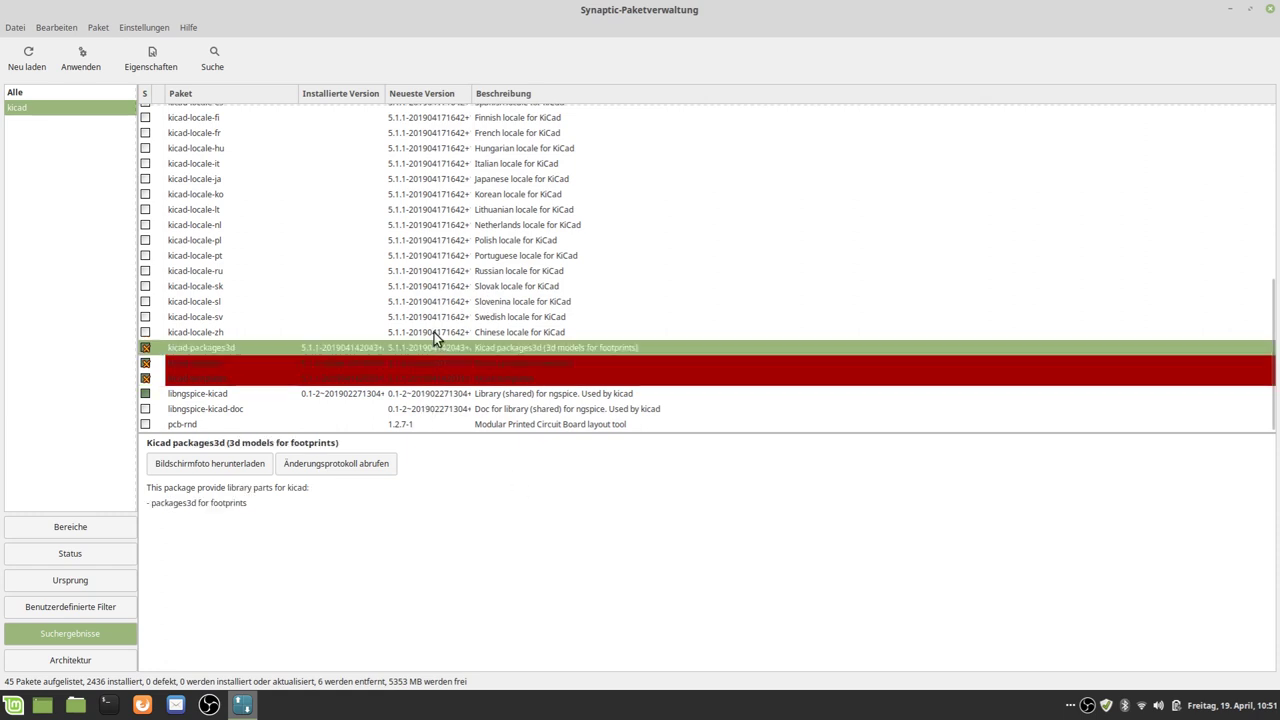
# Apply the marked package removals and close the Synaptic package manager.
pyautogui.click(86, 58)
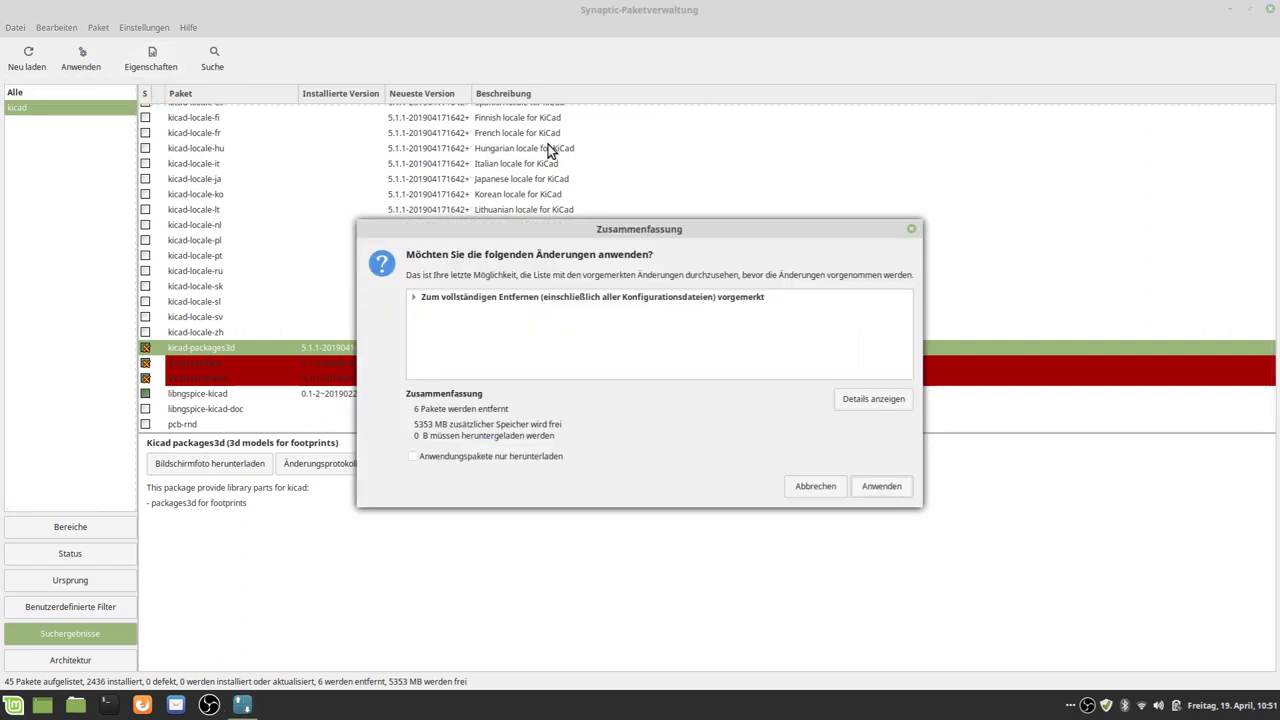
pyautogui.click(895, 488)
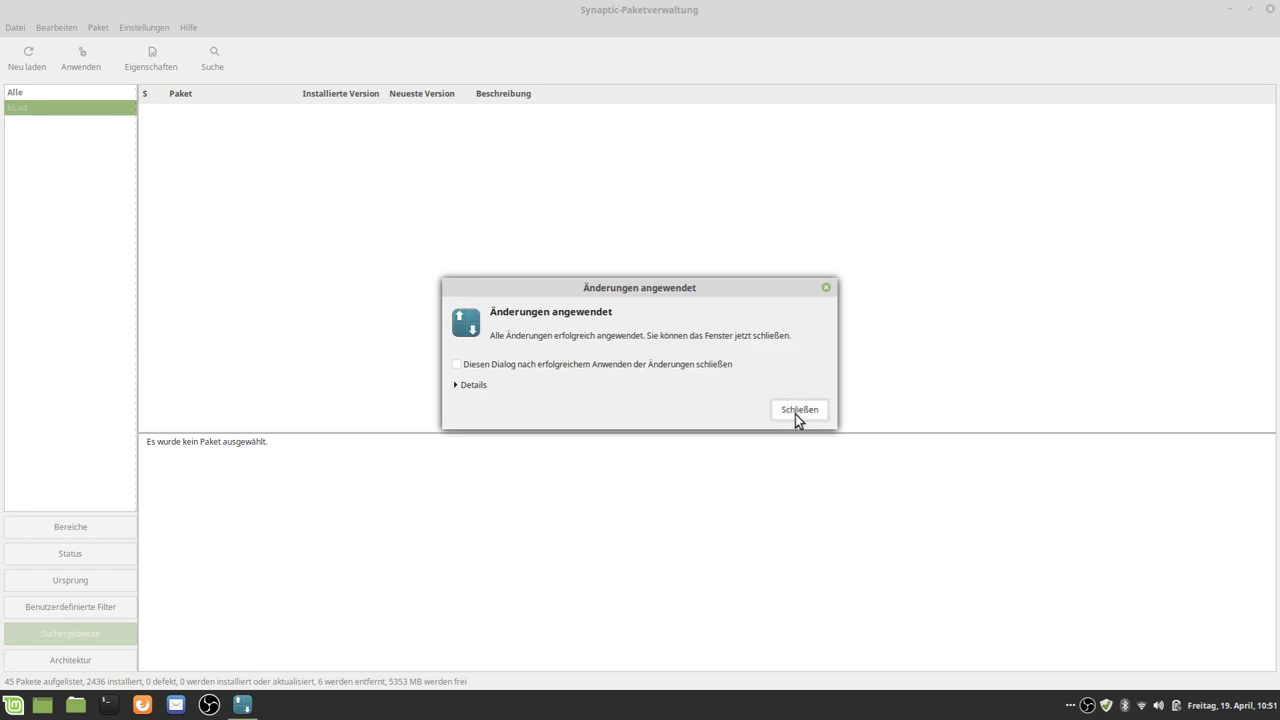
pyautogui.click(797, 410)
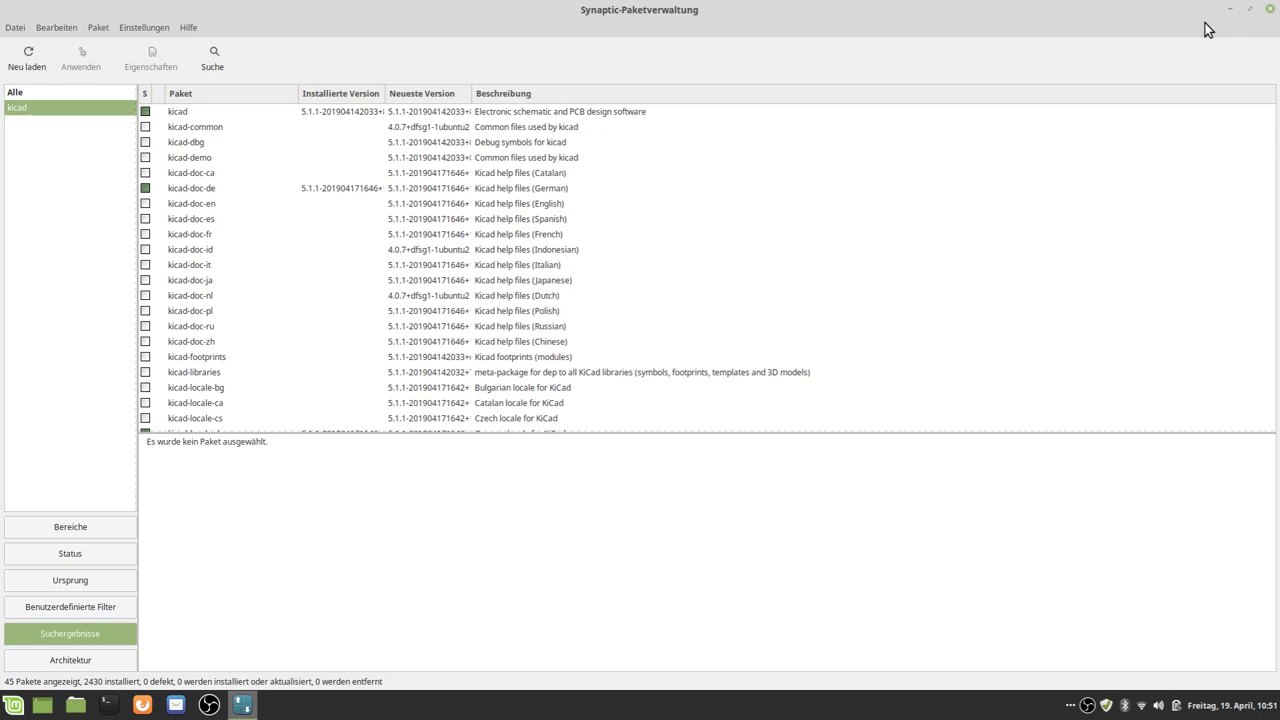
pyautogui.click(1272, 10)
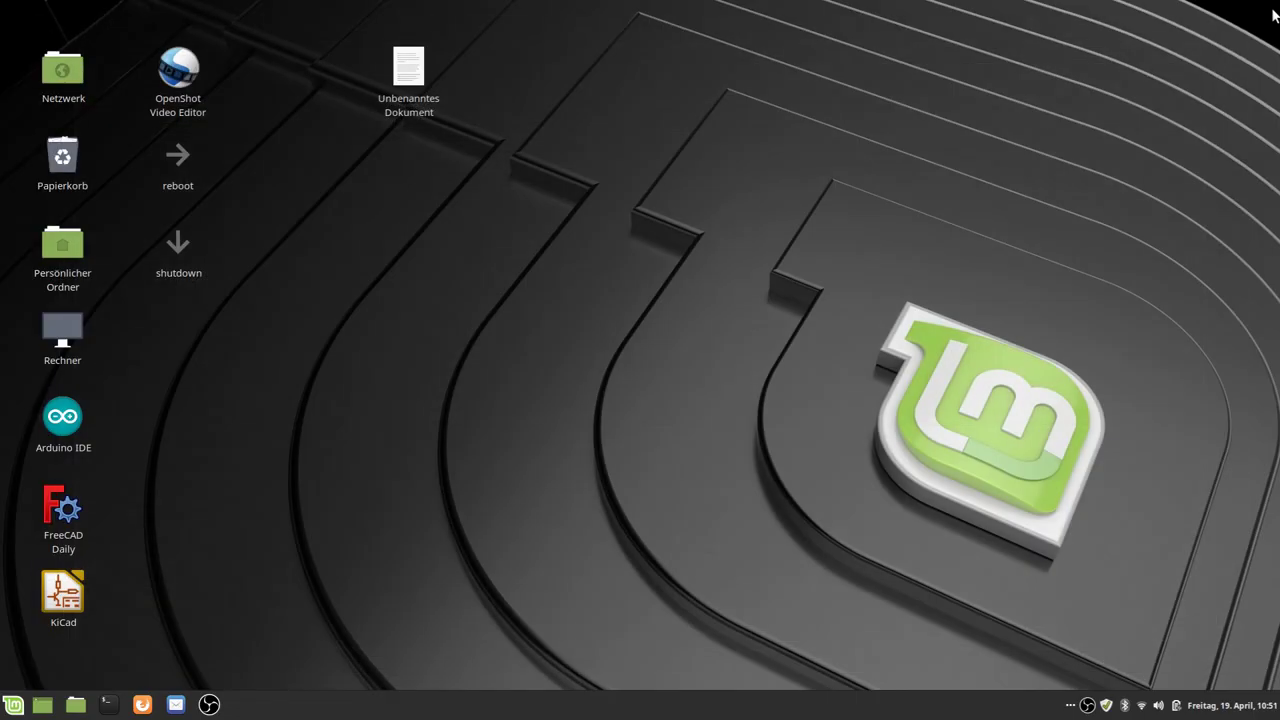
# Launch KiCad and open its path configuration, enlarging the dialog to display all environment variables.
pyautogui.doubleClick(68, 601)
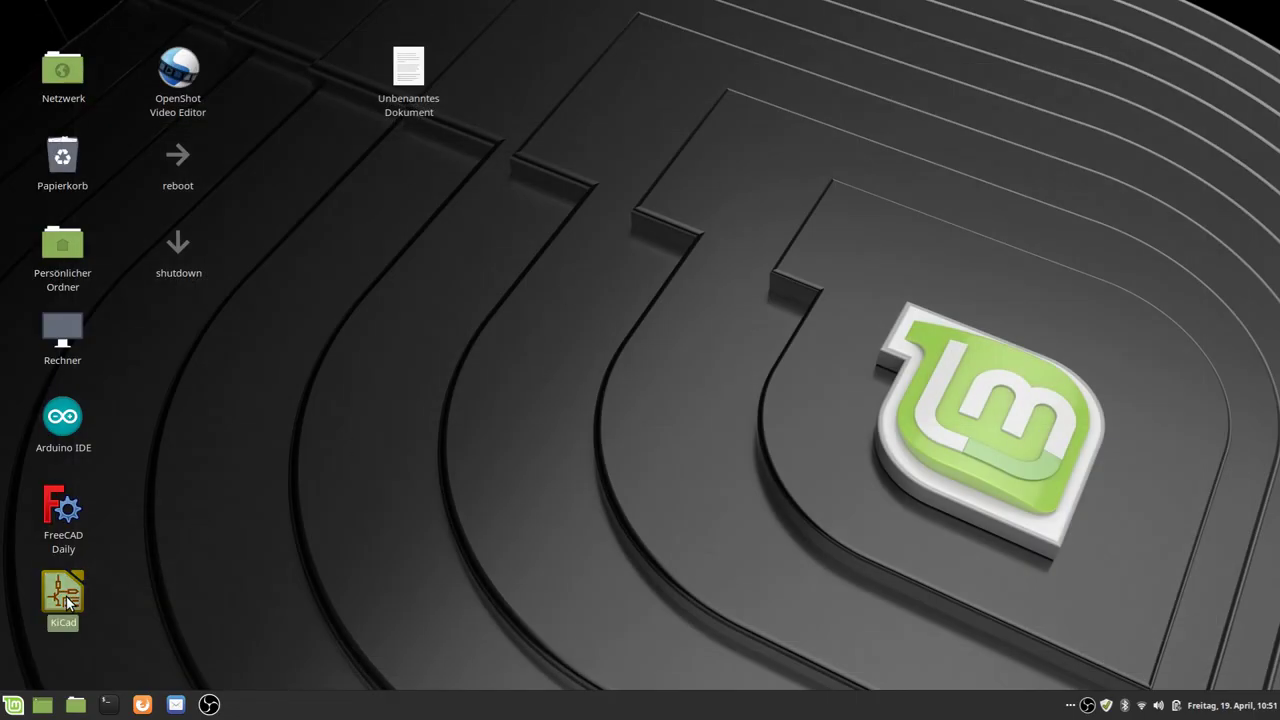
pyautogui.click(476, 164)
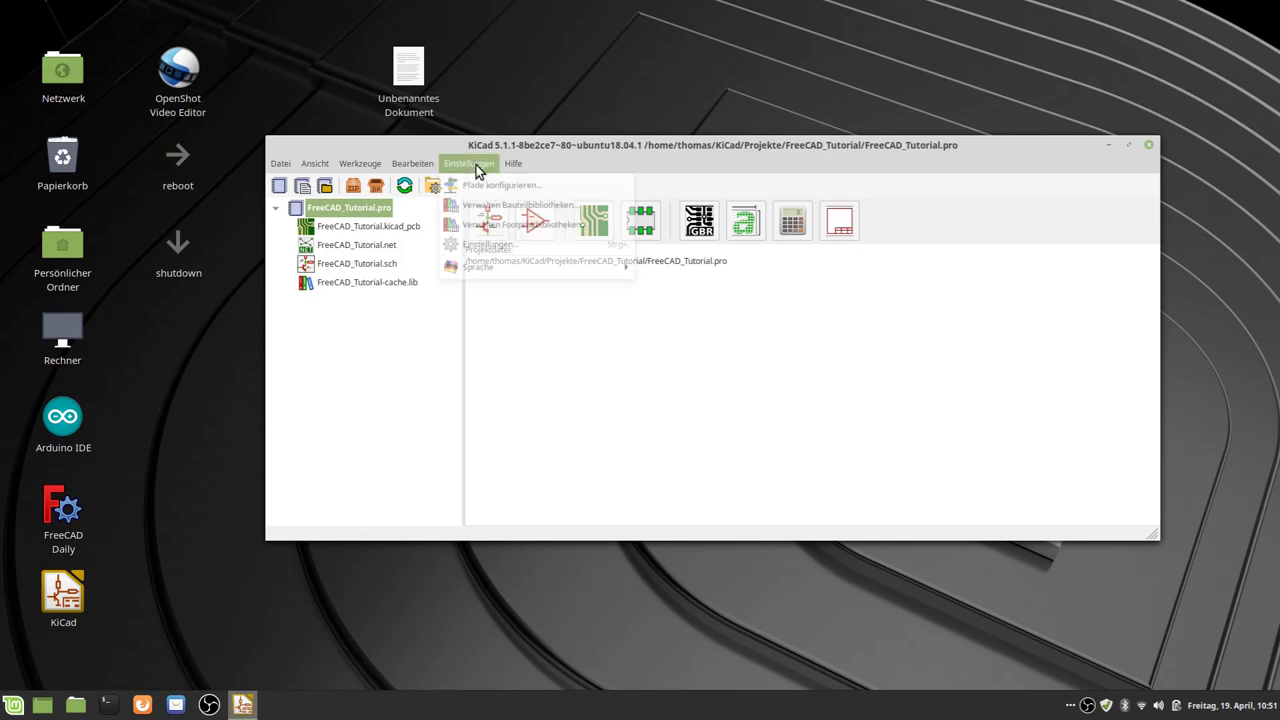
pyautogui.click(480, 188)
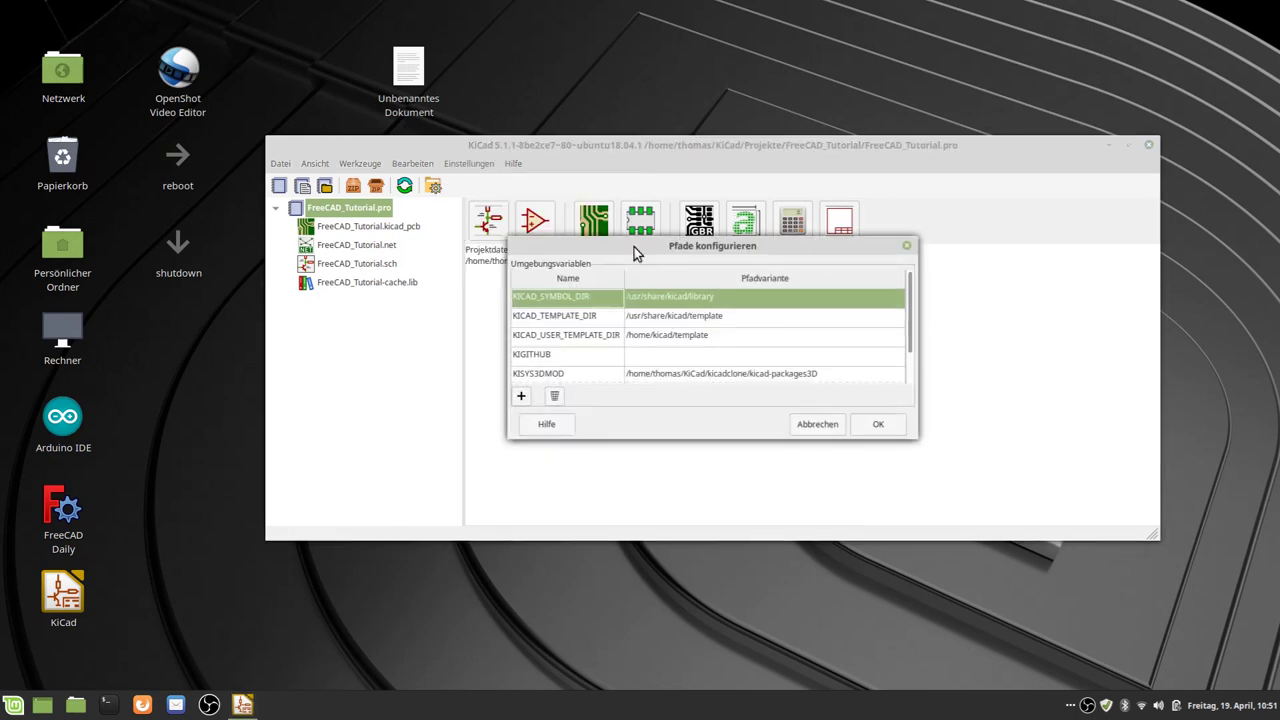
pyautogui.moveTo(630, 248); pyautogui.dragTo(351, 54)
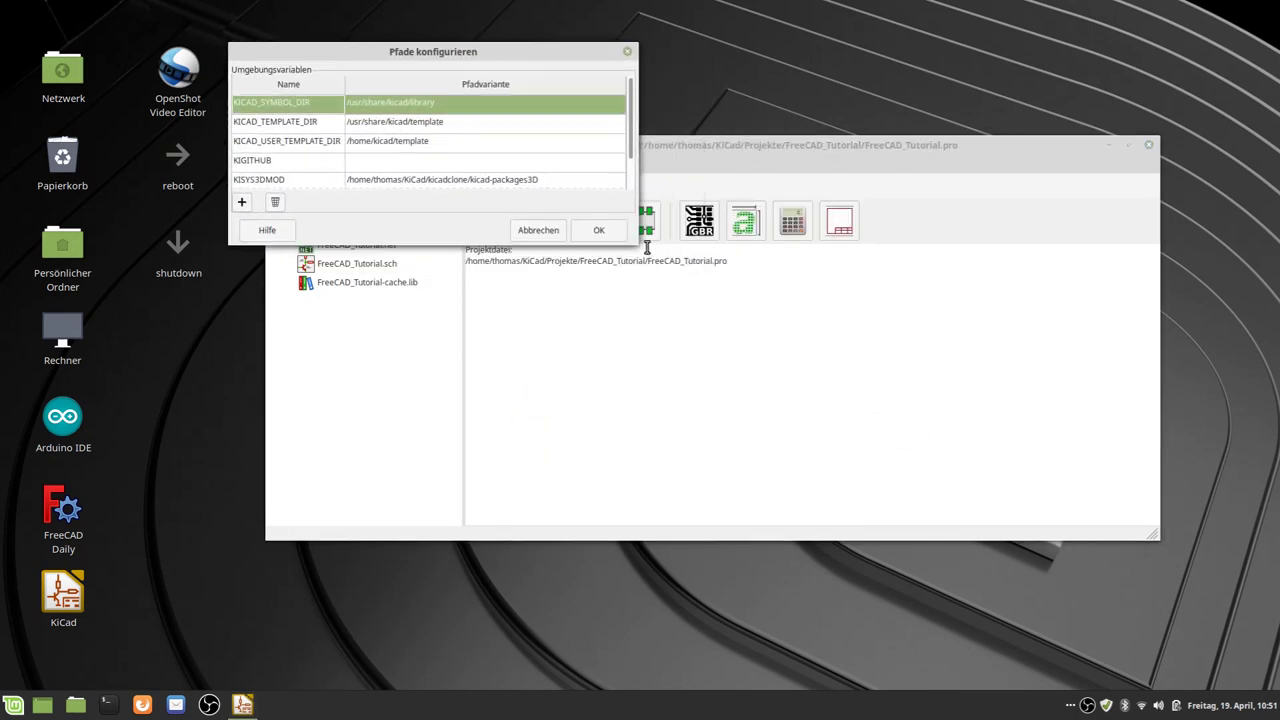
pyautogui.moveTo(634, 242); pyautogui.dragTo(1182, 531)
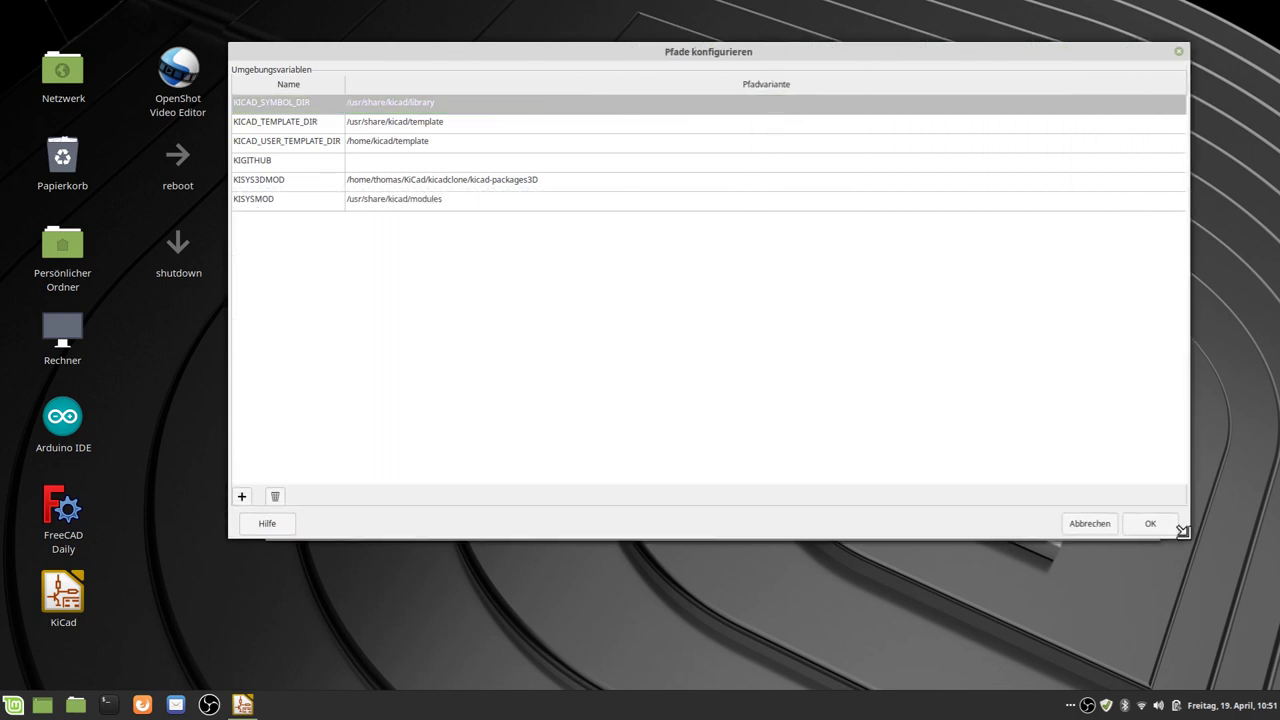
# Set the KICAD_SYMBOL_DIR path to the KiCad/github/kicad-symbols folder in the home directory.
pyautogui.doubleClick(490, 107)
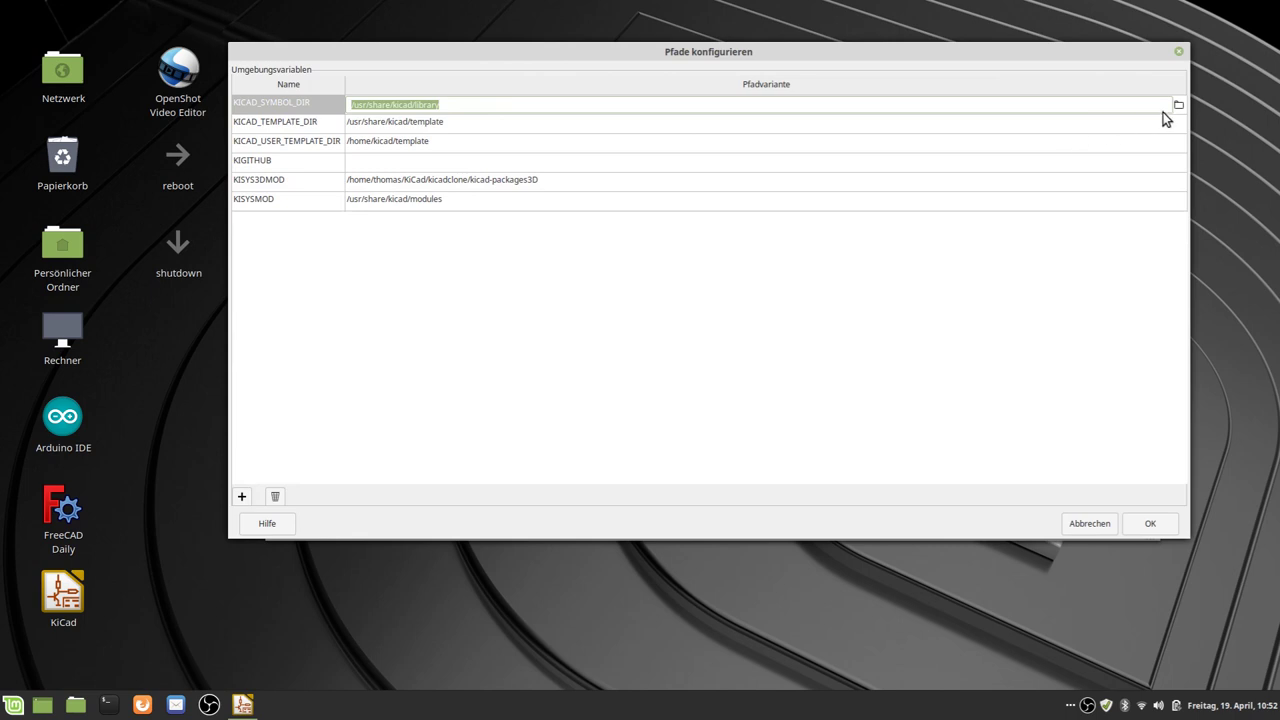
pyautogui.click(1178, 105)
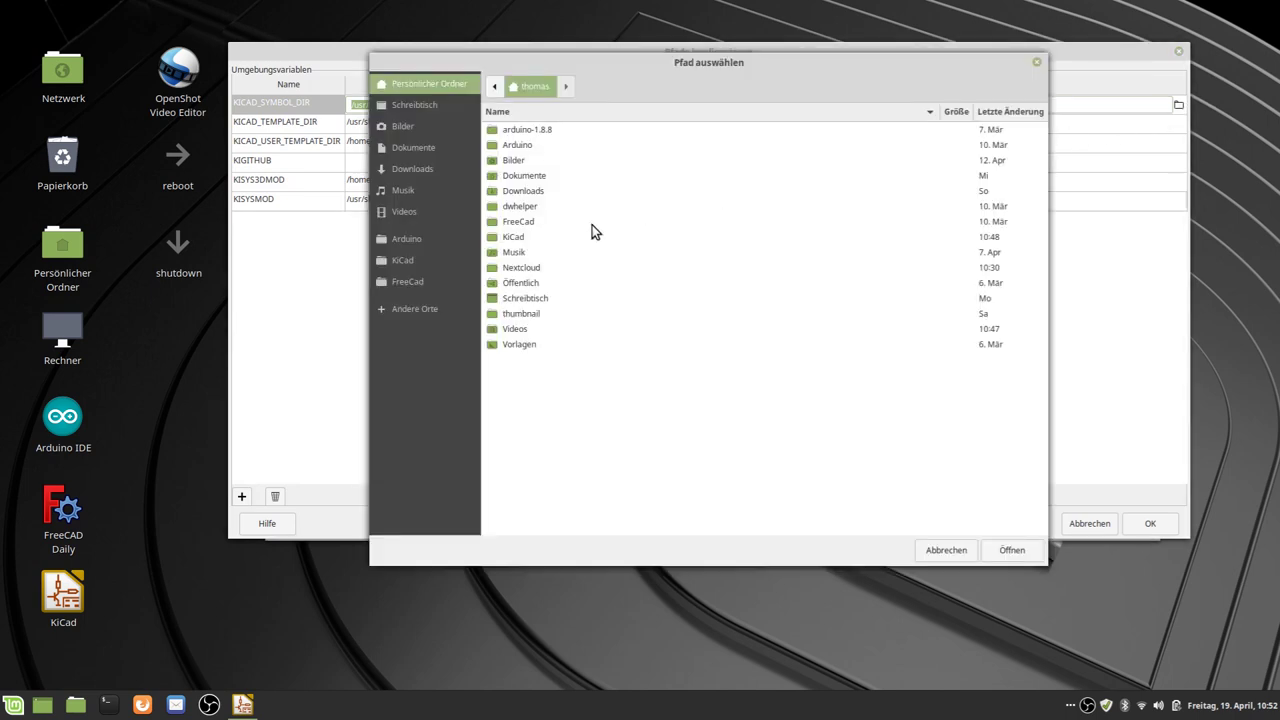
pyautogui.doubleClick(559, 236)
pyautogui.doubleClick(531, 206)
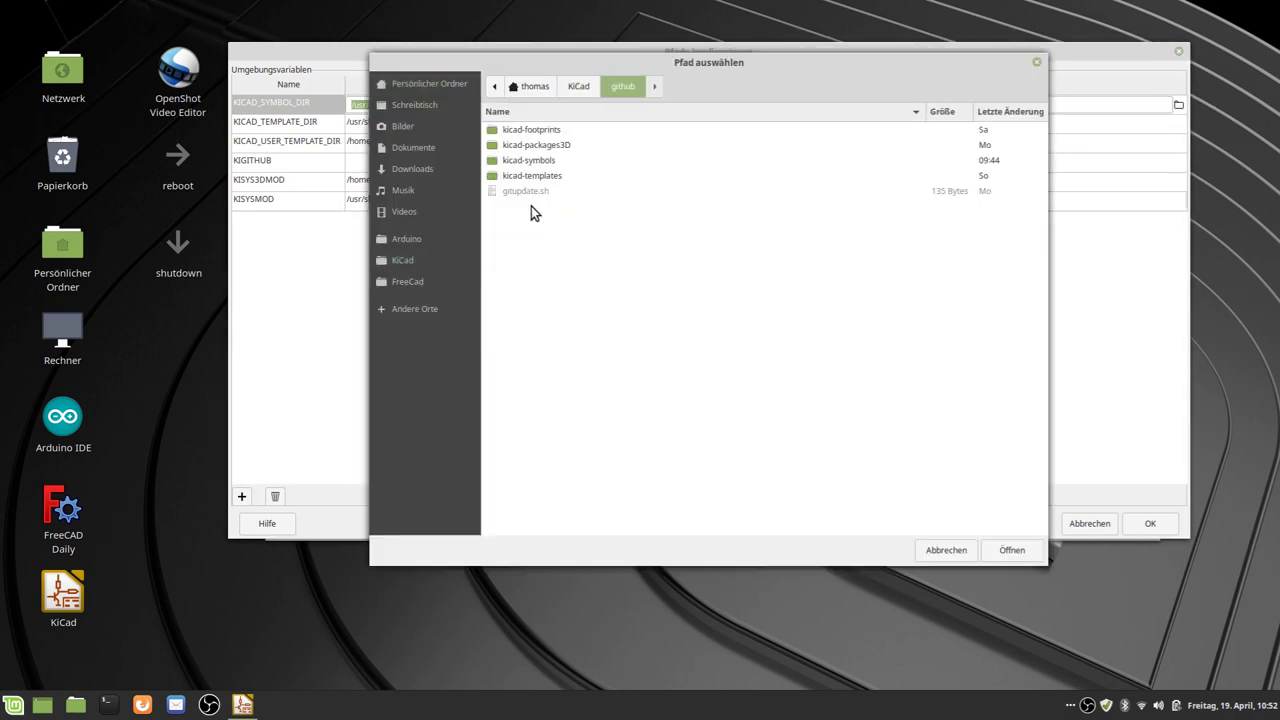
pyautogui.doubleClick(558, 160)
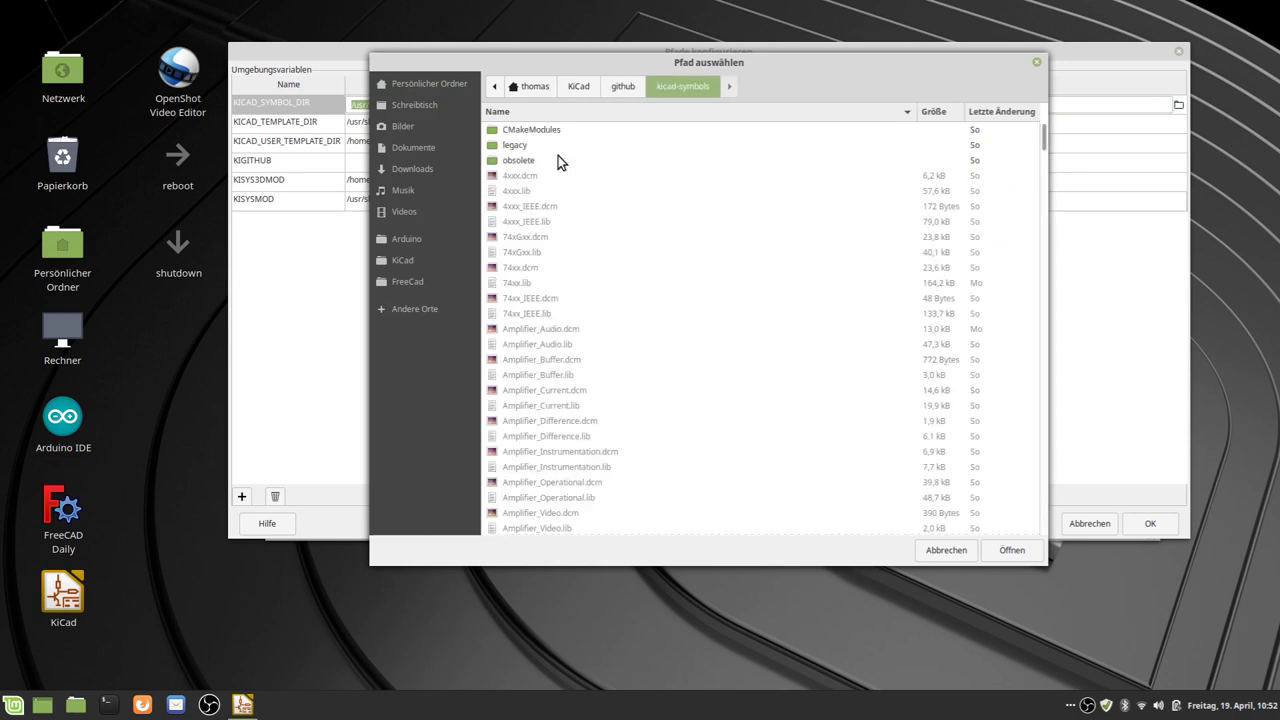
pyautogui.click(1010, 551)
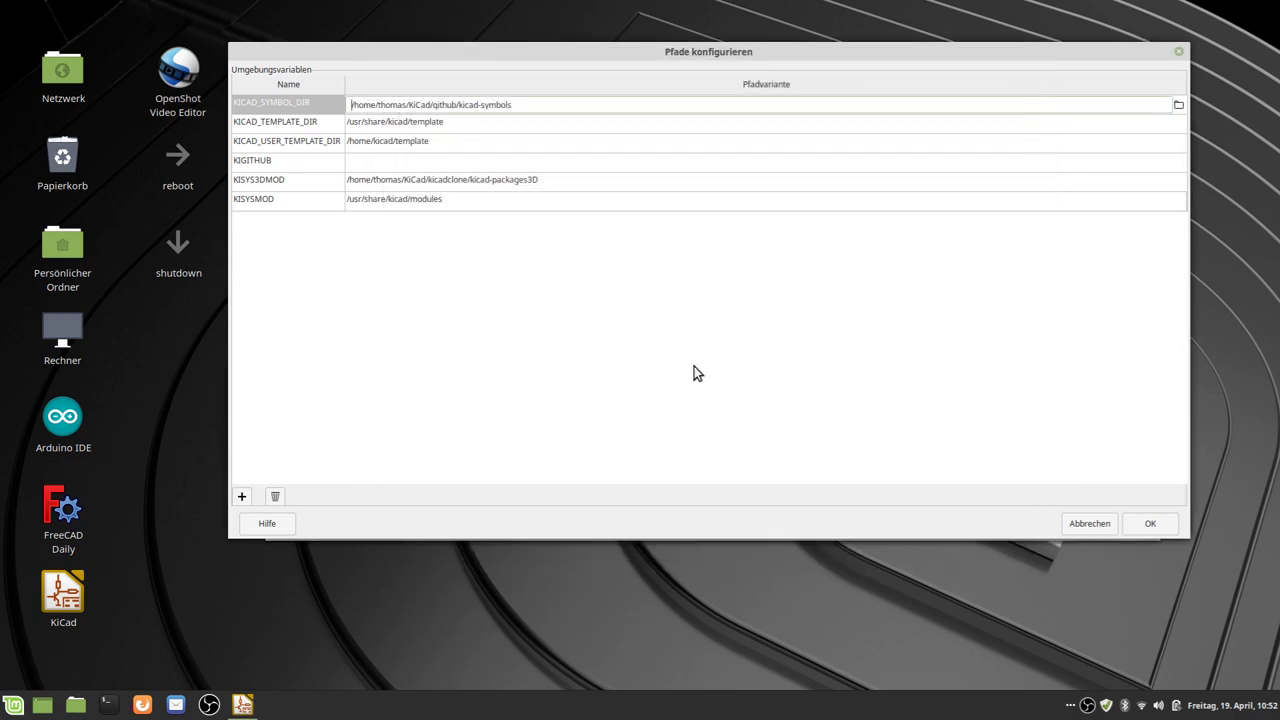
# Set the KICAD_TEMPLATE_DIR path to the KiCad/github/kicad-templates folder in the home directory.
pyautogui.click(473, 123)
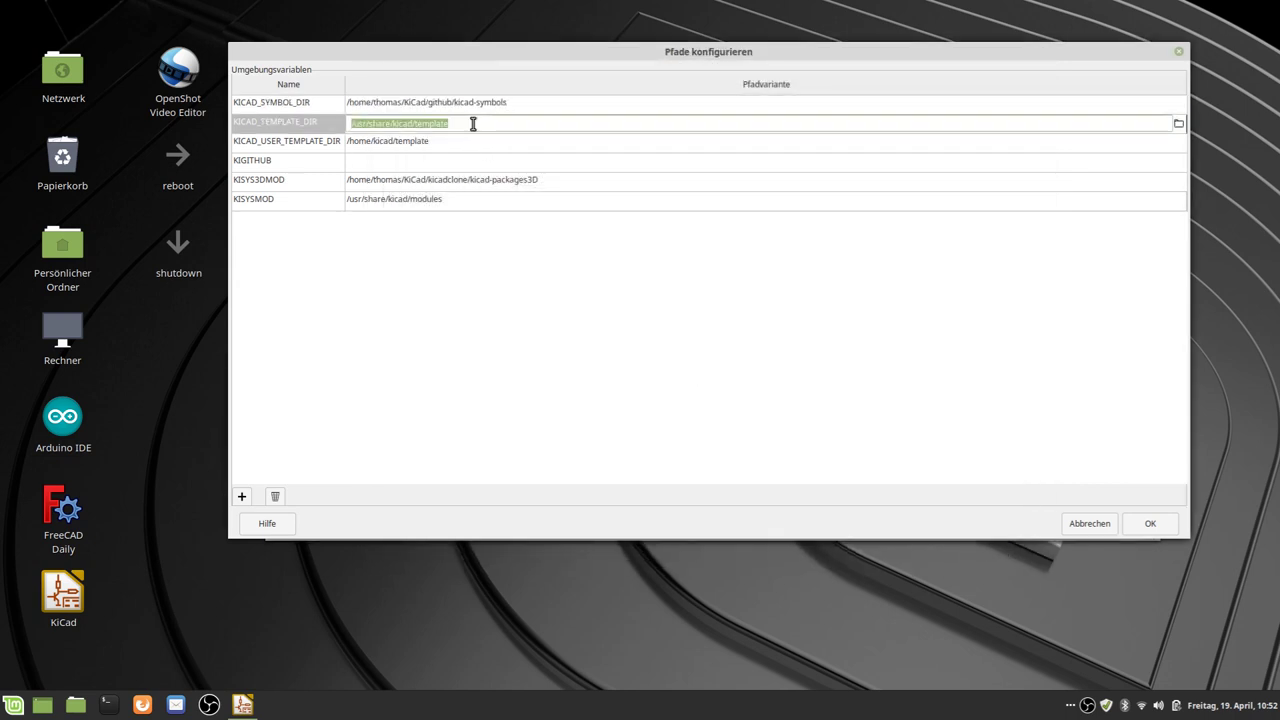
pyautogui.click(1178, 126)
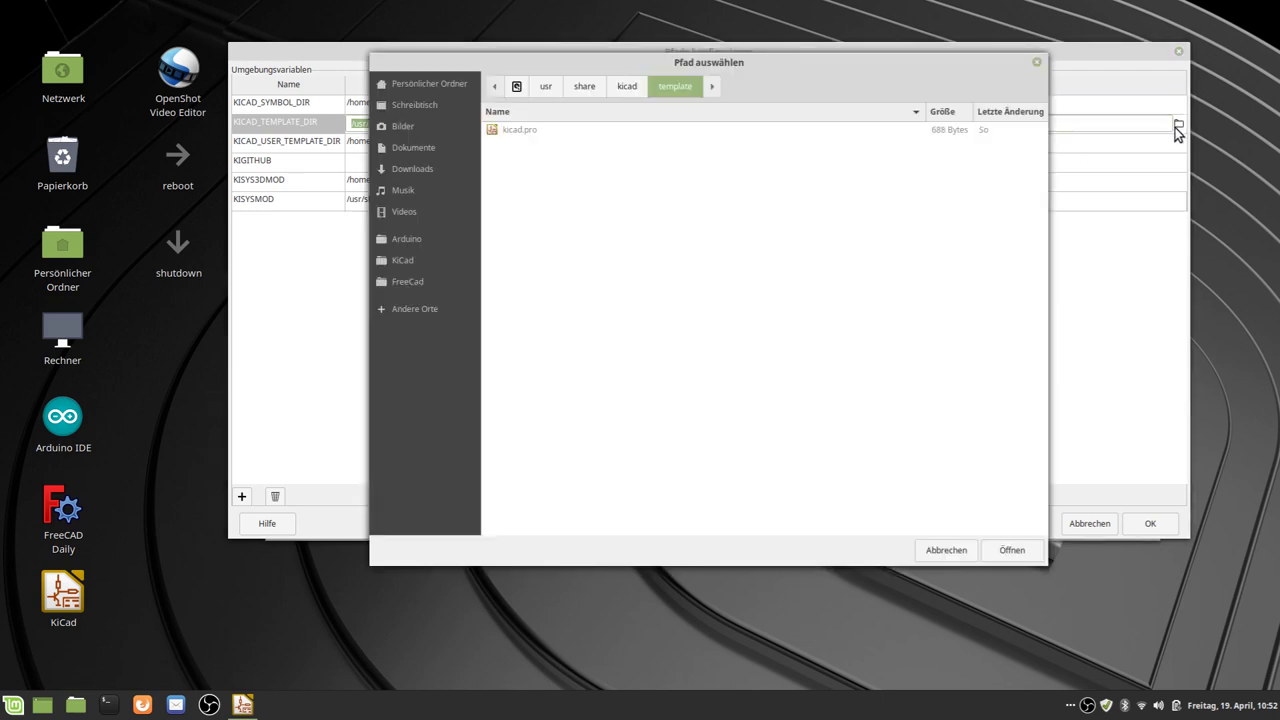
pyautogui.click(624, 87)
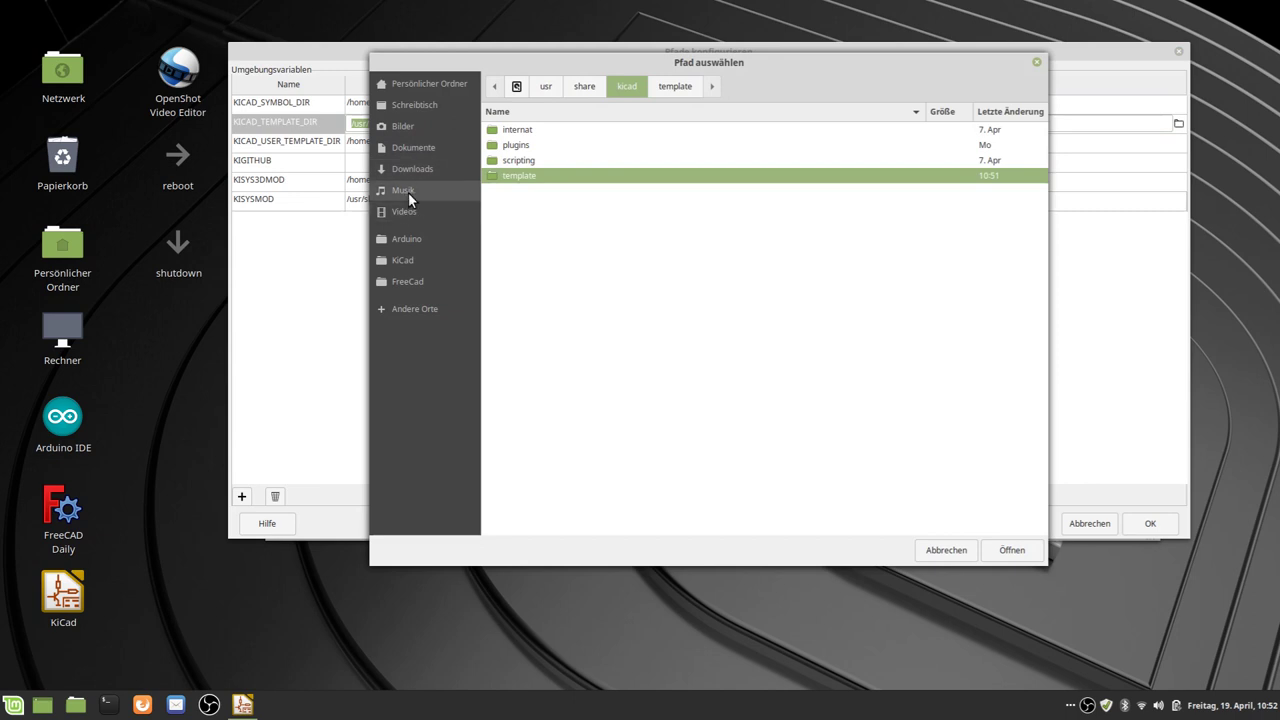
pyautogui.click(410, 256)
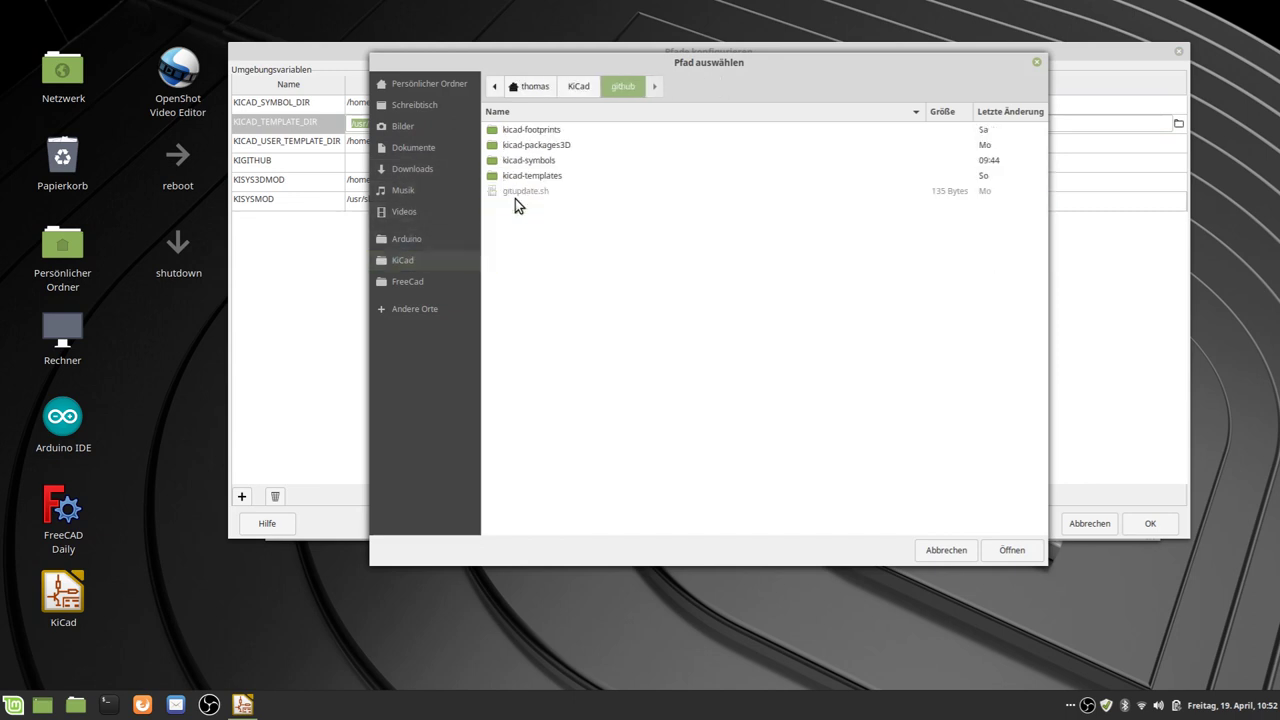
pyautogui.doubleClick(515, 173)
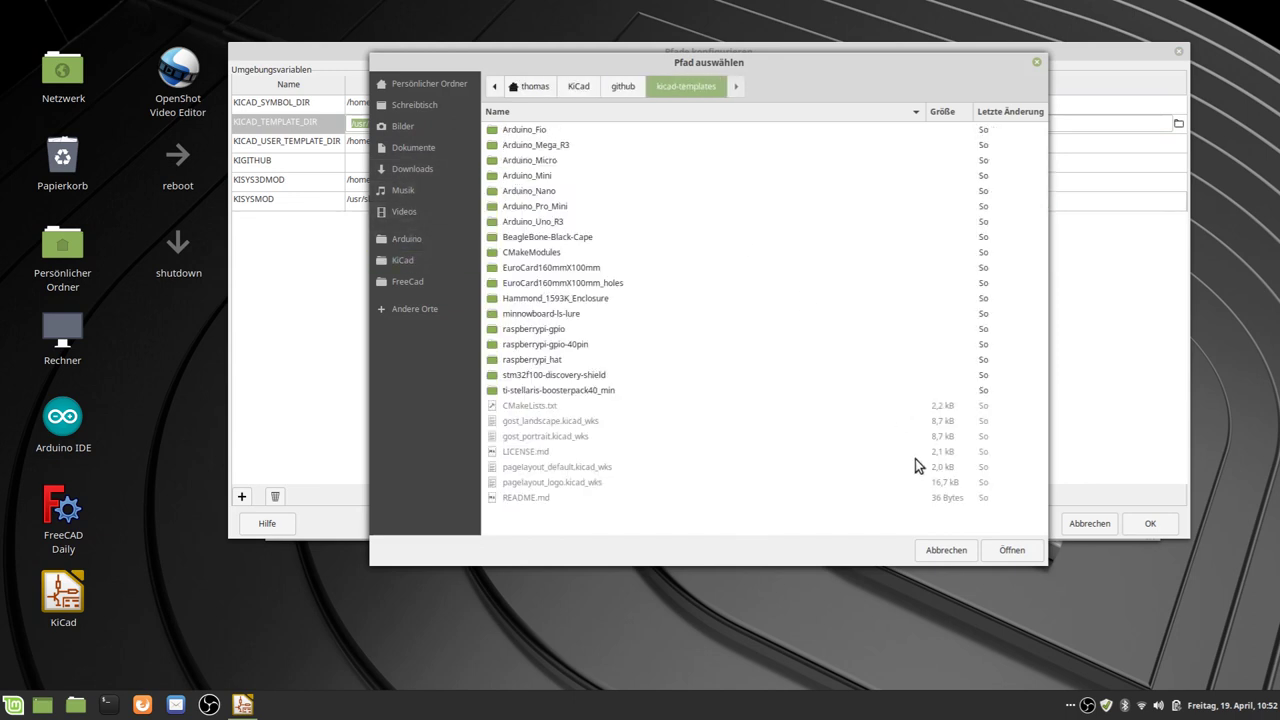
pyautogui.click(1016, 555)
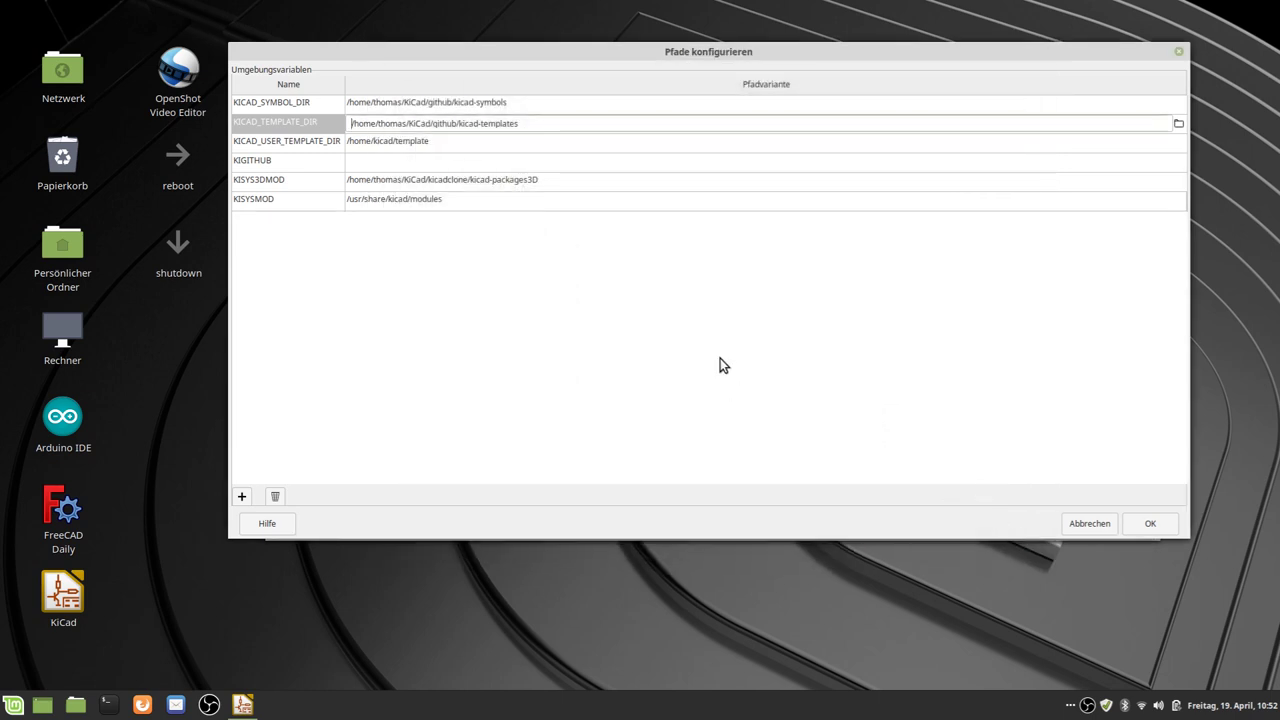
pyautogui.click(471, 136)
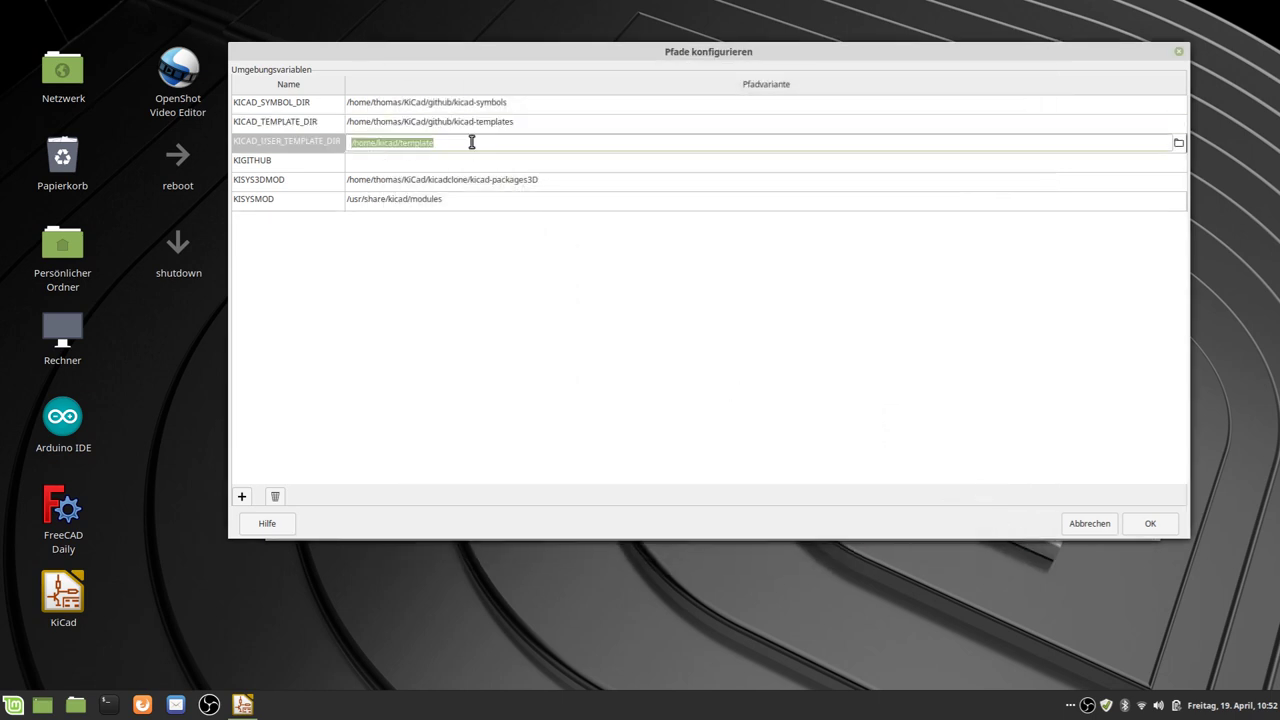
pyautogui.click(563, 181)
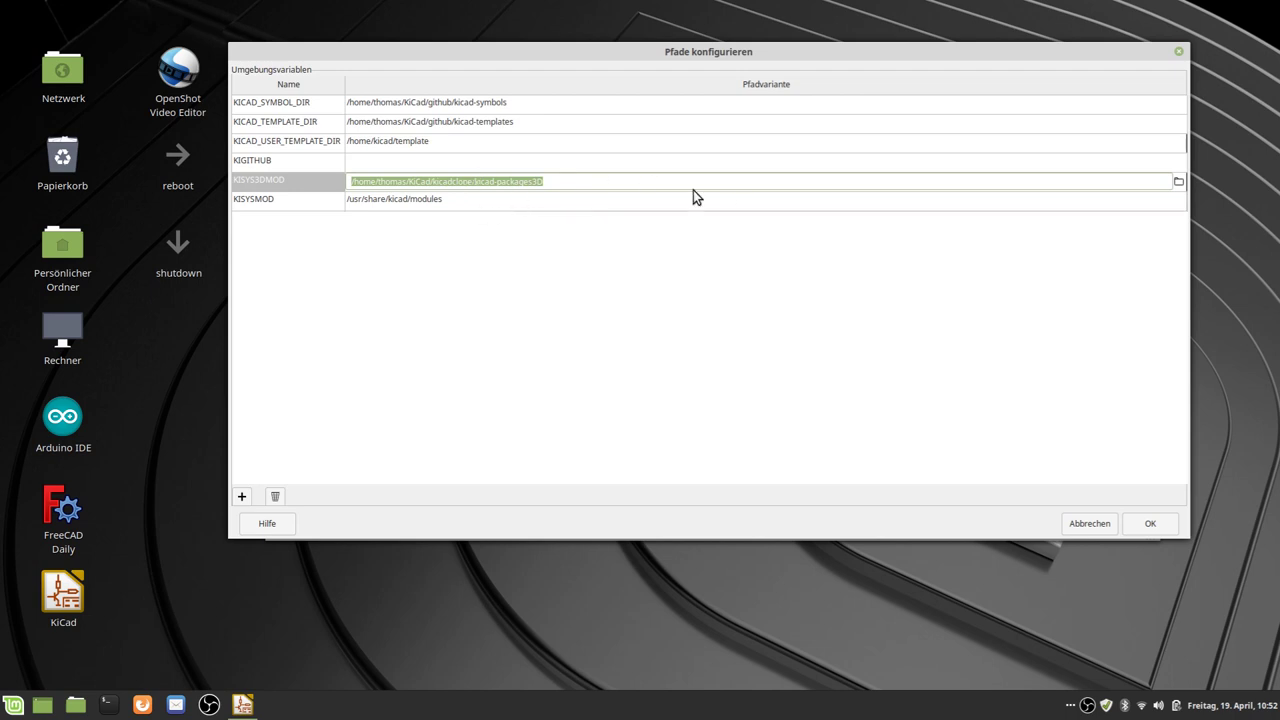
pyautogui.click(579, 181)
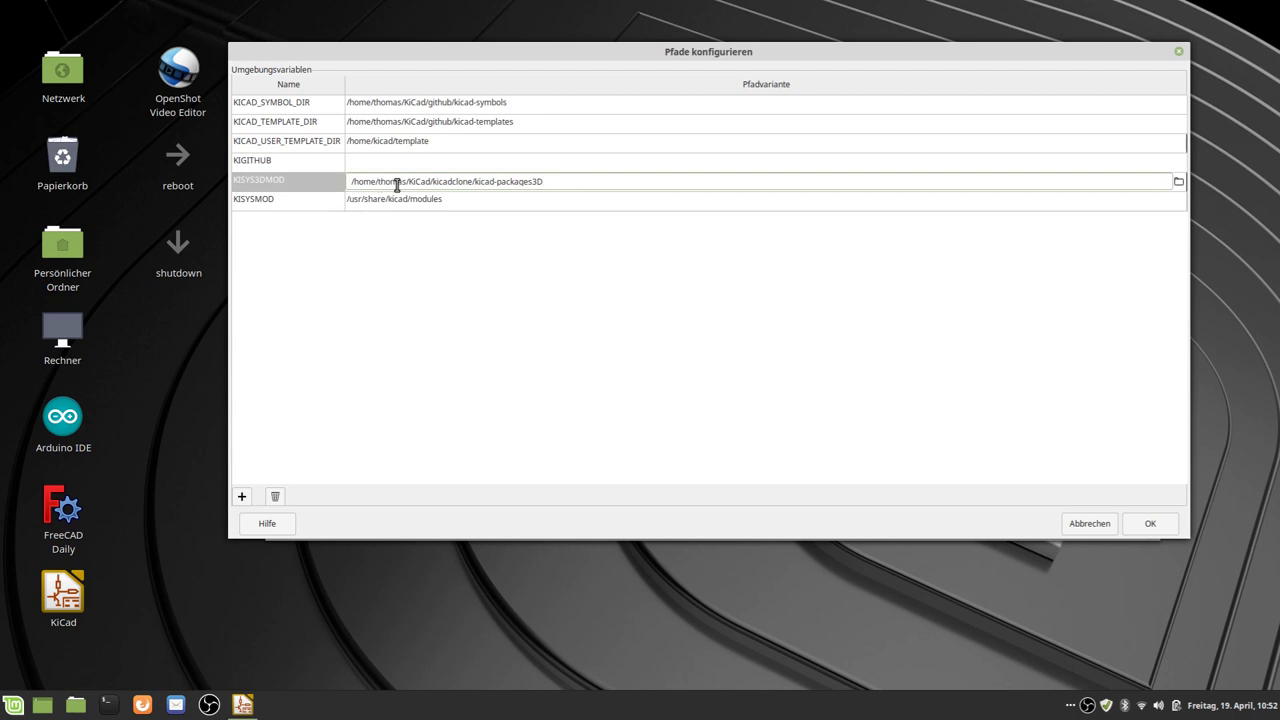
# Set the KISYSMOD path to the KiCad/github/kicad-footprints folder in the home directory and save the path configuration.
pyautogui.click(525, 204)
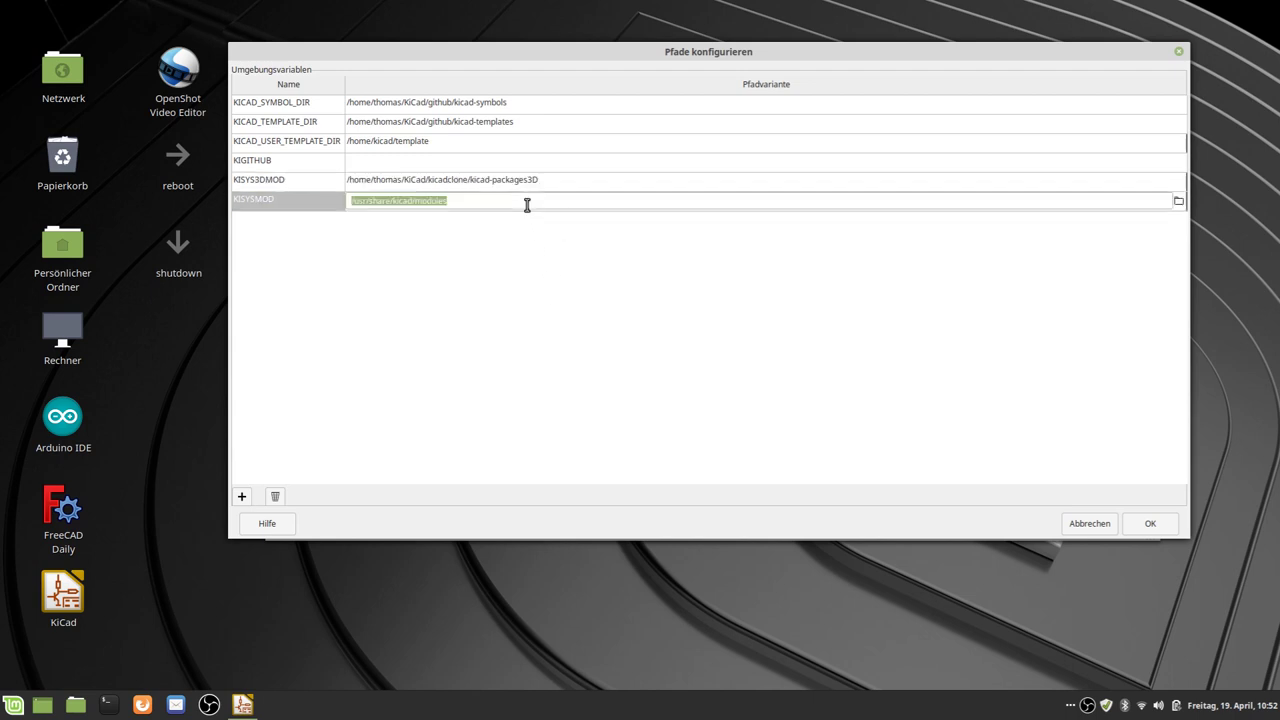
pyautogui.click(1179, 201)
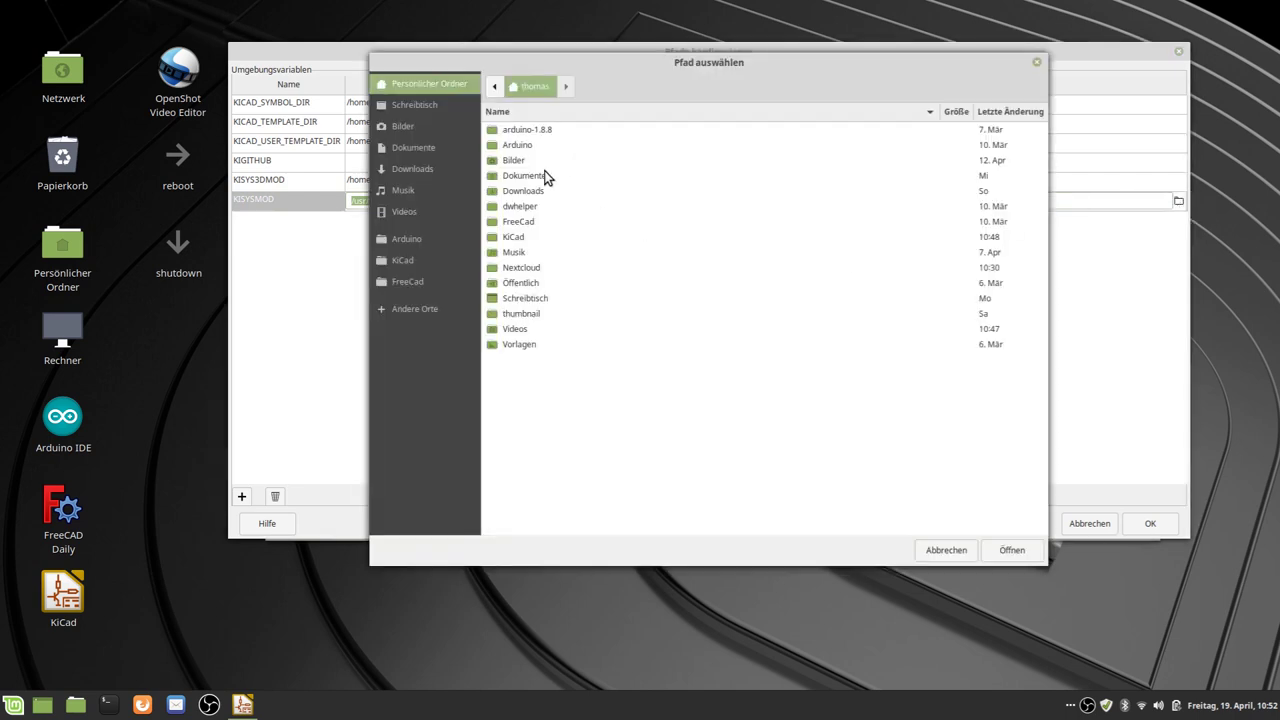
pyautogui.click(408, 258)
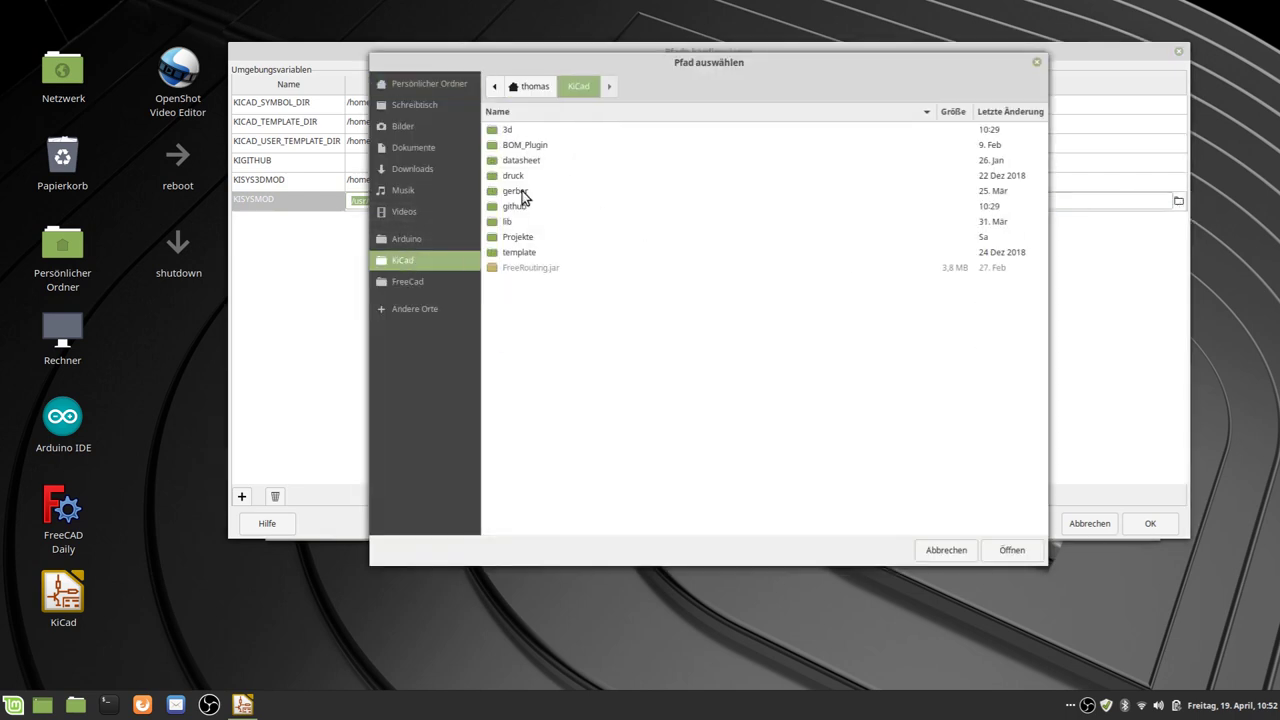
pyautogui.doubleClick(522, 206)
pyautogui.click(527, 134)
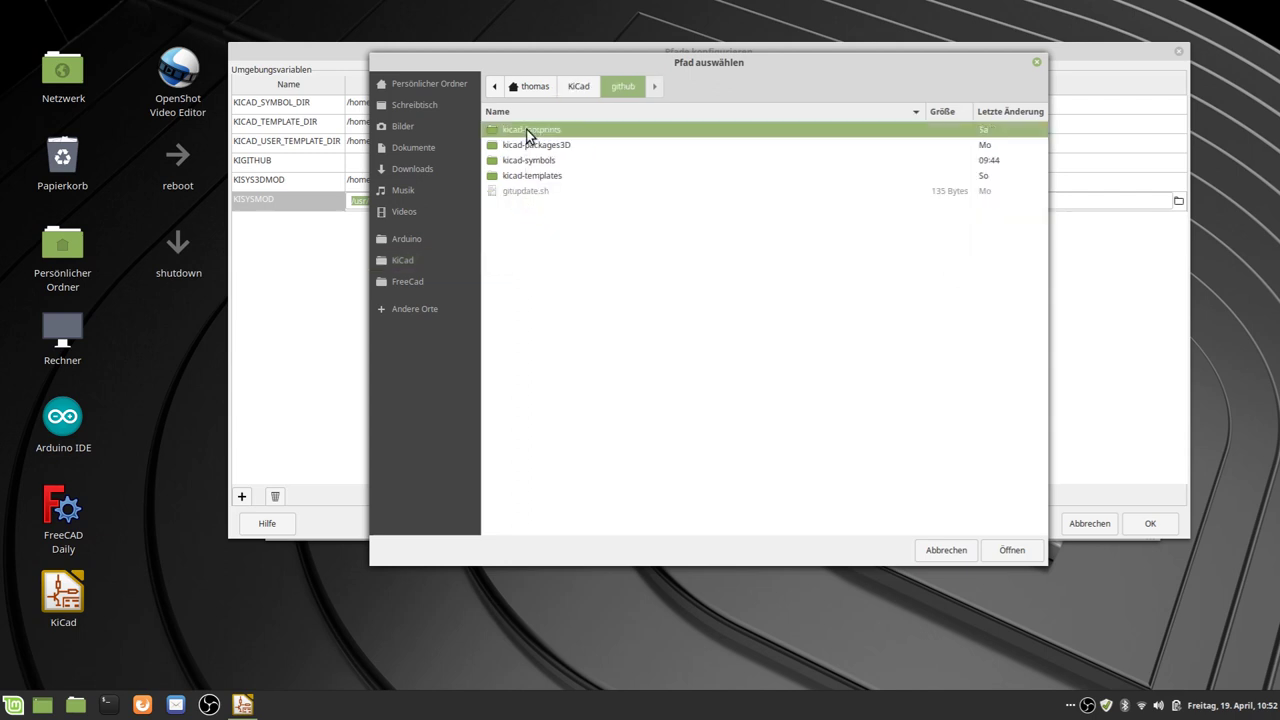
pyautogui.doubleClick(527, 134)
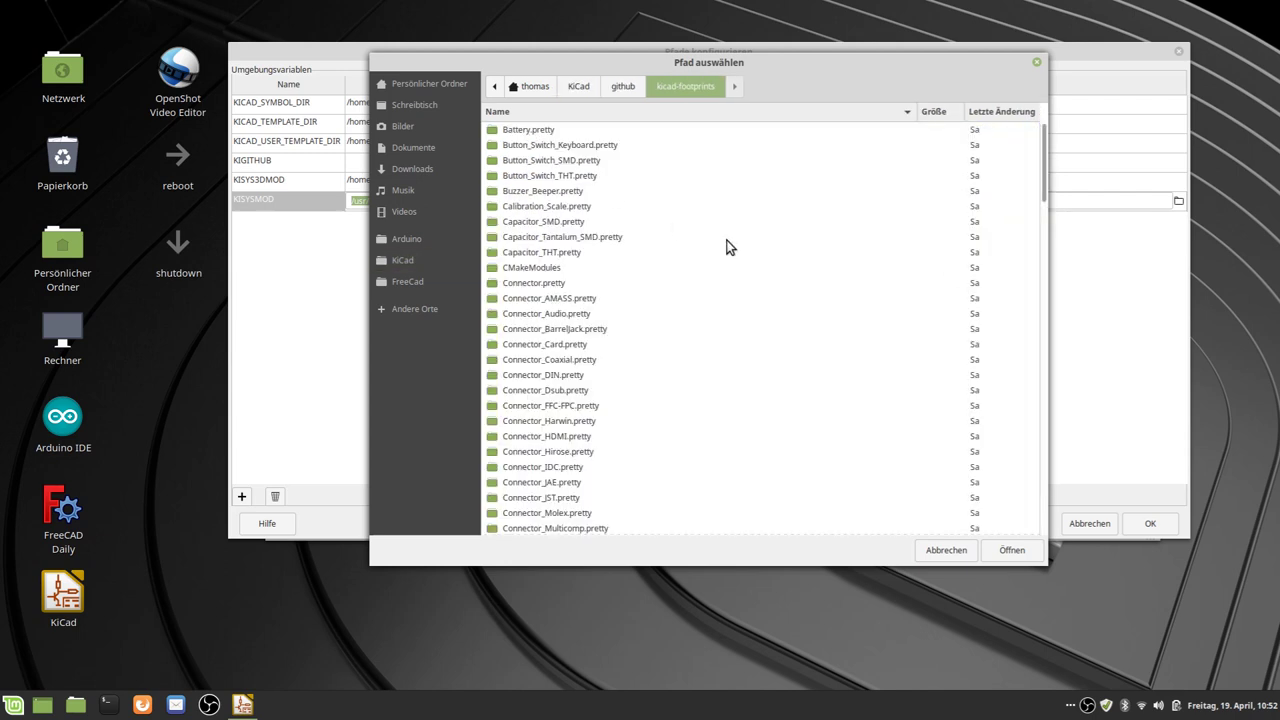
pyautogui.click(1012, 550)
pyautogui.click(1145, 524)
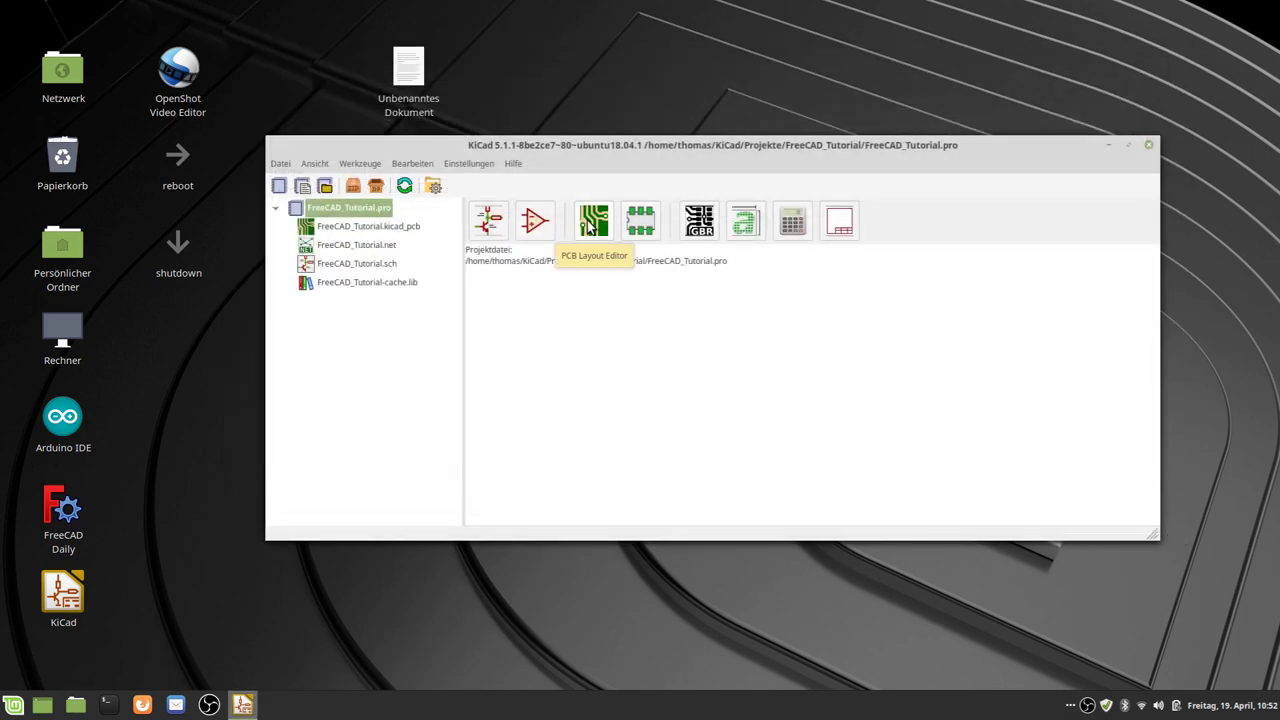
# Open the FreeCAD_Tutorial schematic without rescuing its symbols to check how the components load, and close the schematic editor.
pyautogui.click(486, 222)
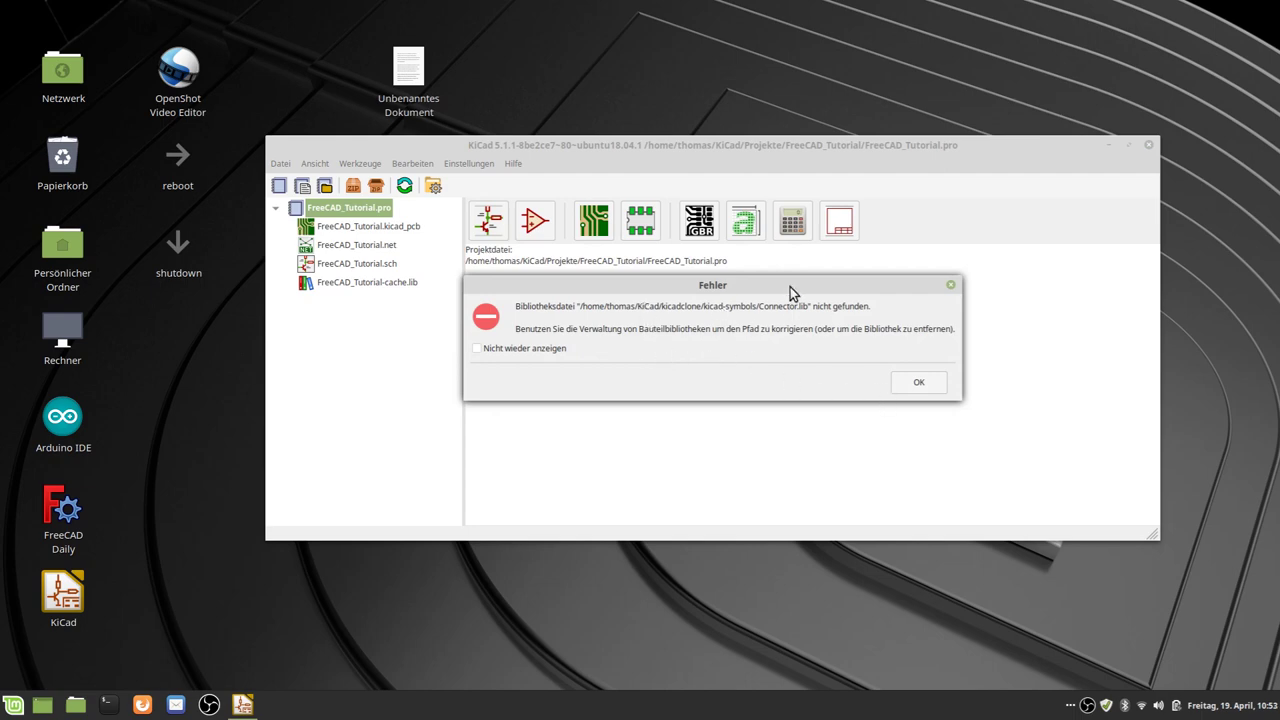
pyautogui.click(926, 386)
pyautogui.click(924, 387)
pyautogui.click(924, 387)
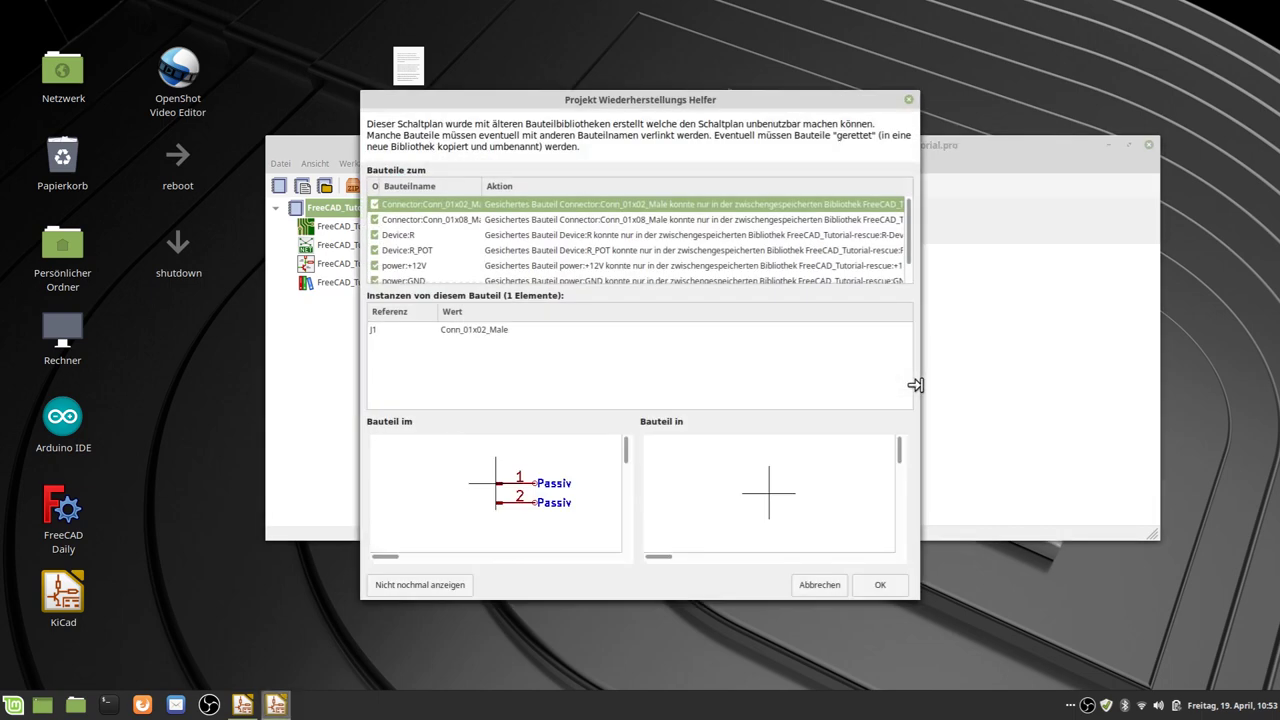
pyautogui.click(808, 584)
pyautogui.click(734, 392)
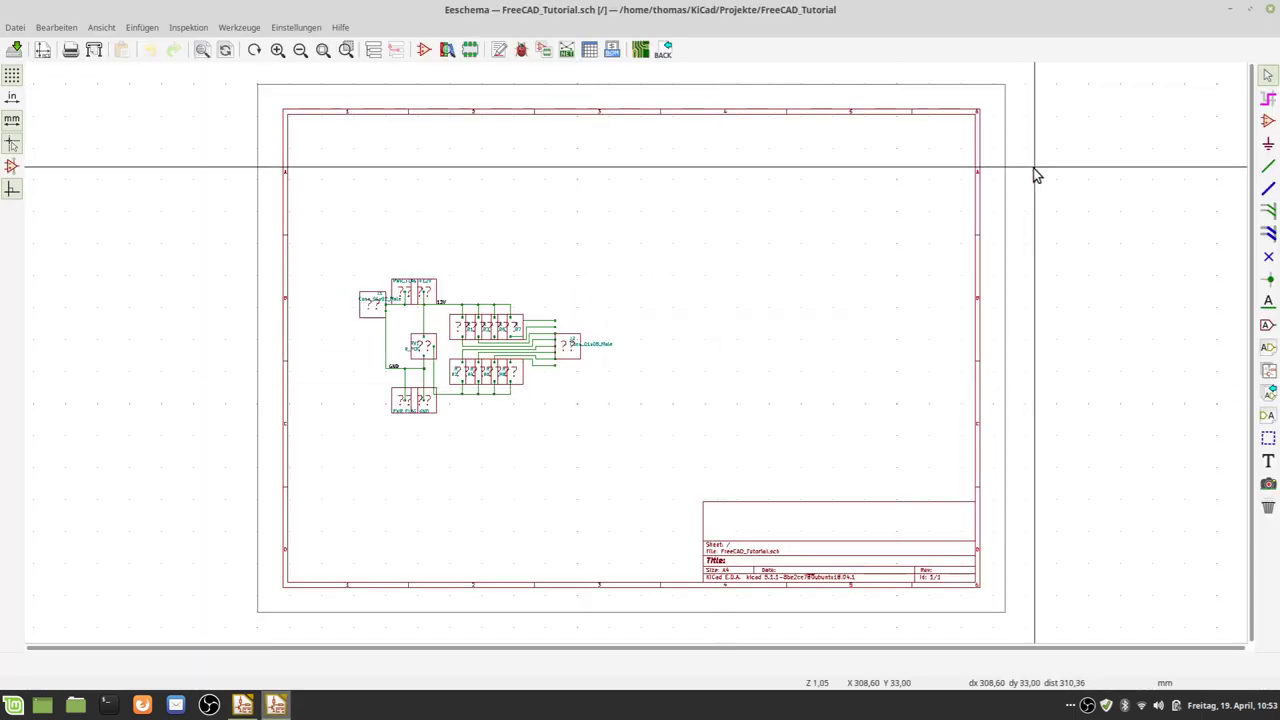
pyautogui.click(1270, 9)
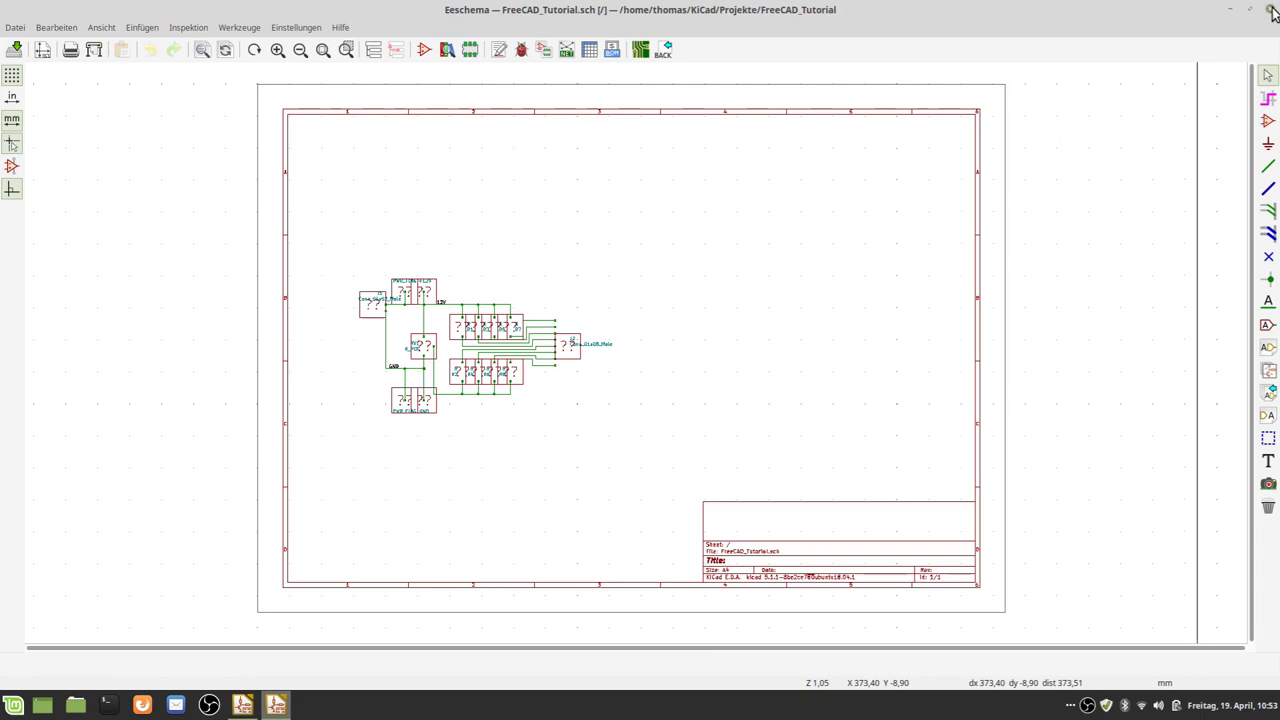
pyautogui.click(645, 393)
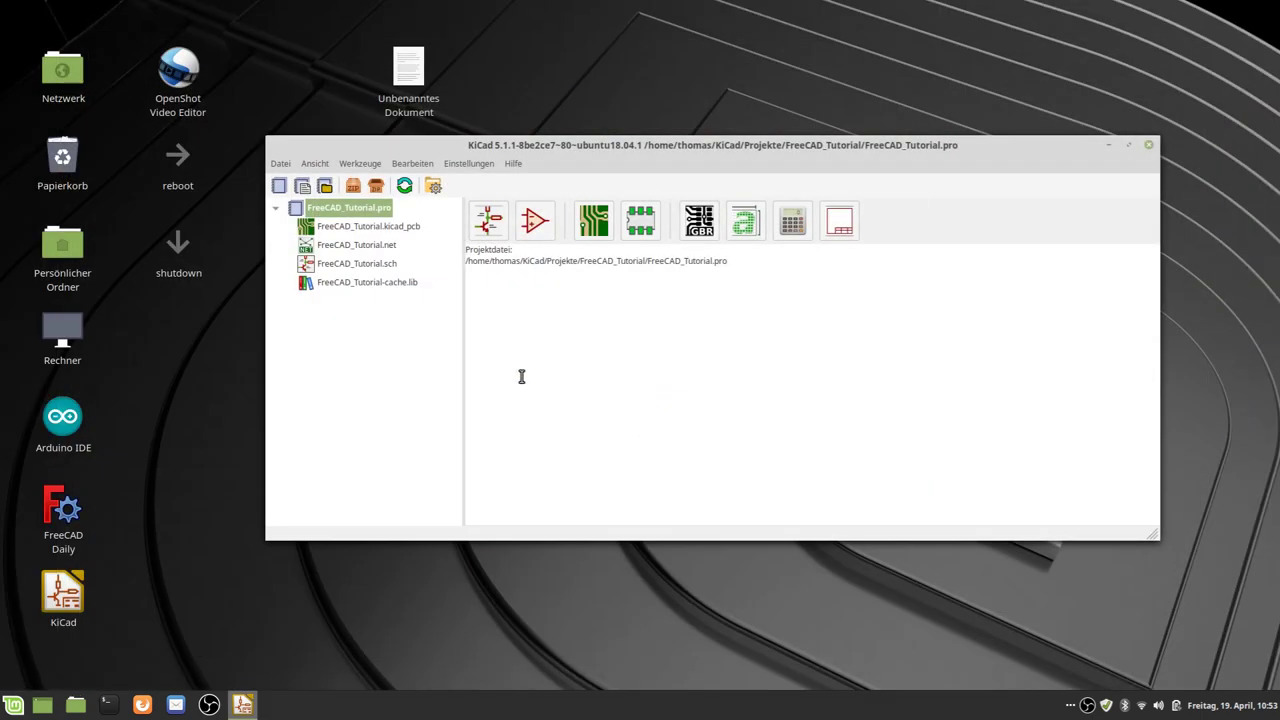
# Open the symbol library manager and remove all entries from the global libraries table.
pyautogui.click(470, 164)
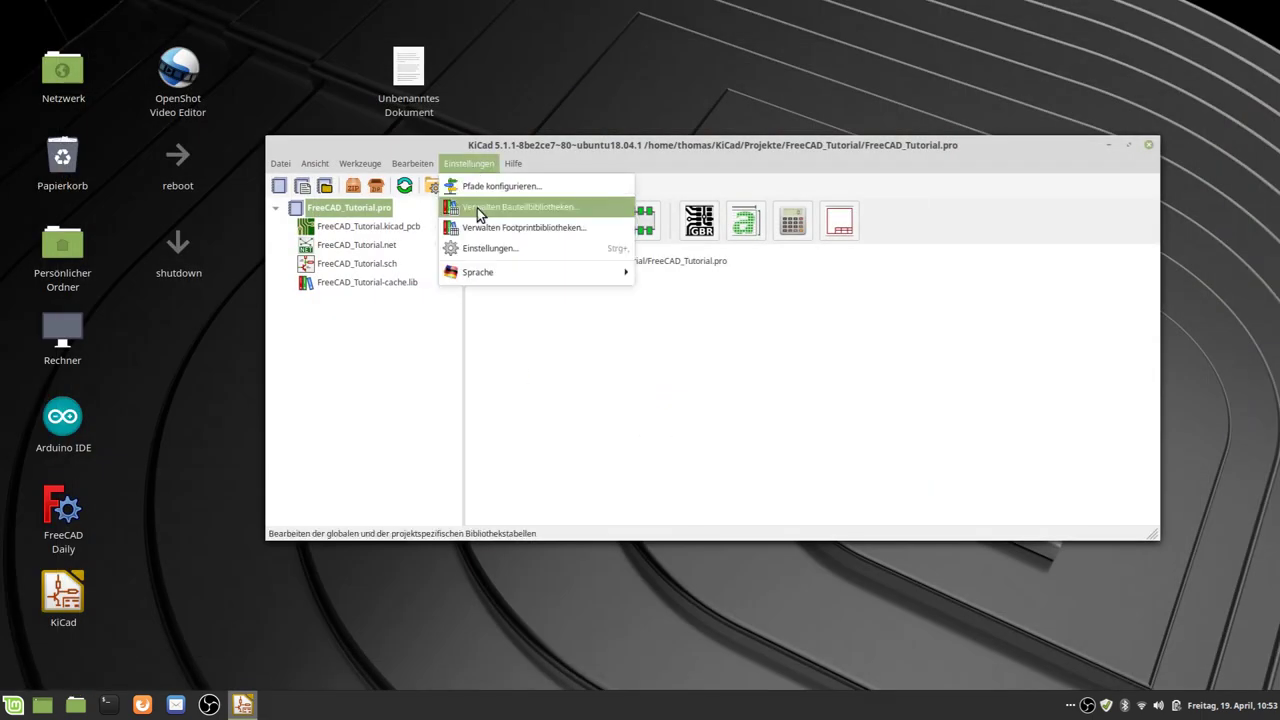
pyautogui.click(477, 208)
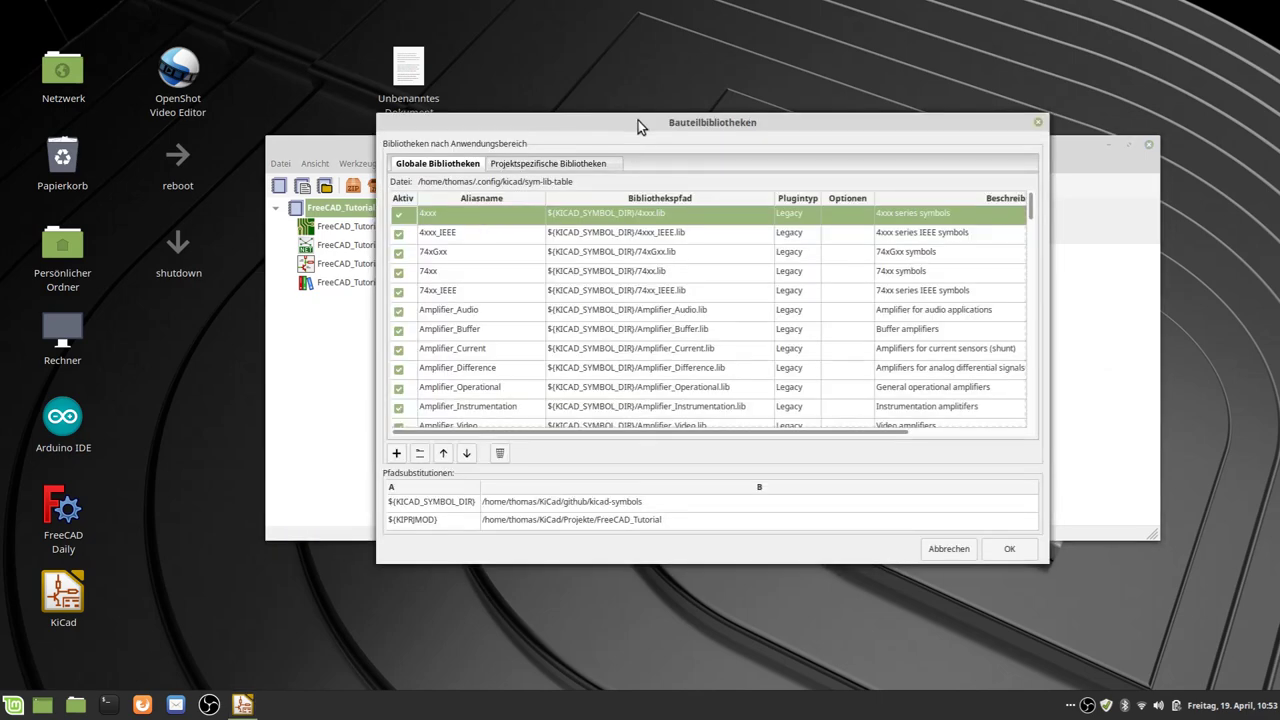
pyautogui.moveTo(638, 120); pyautogui.dragTo(624, 64)
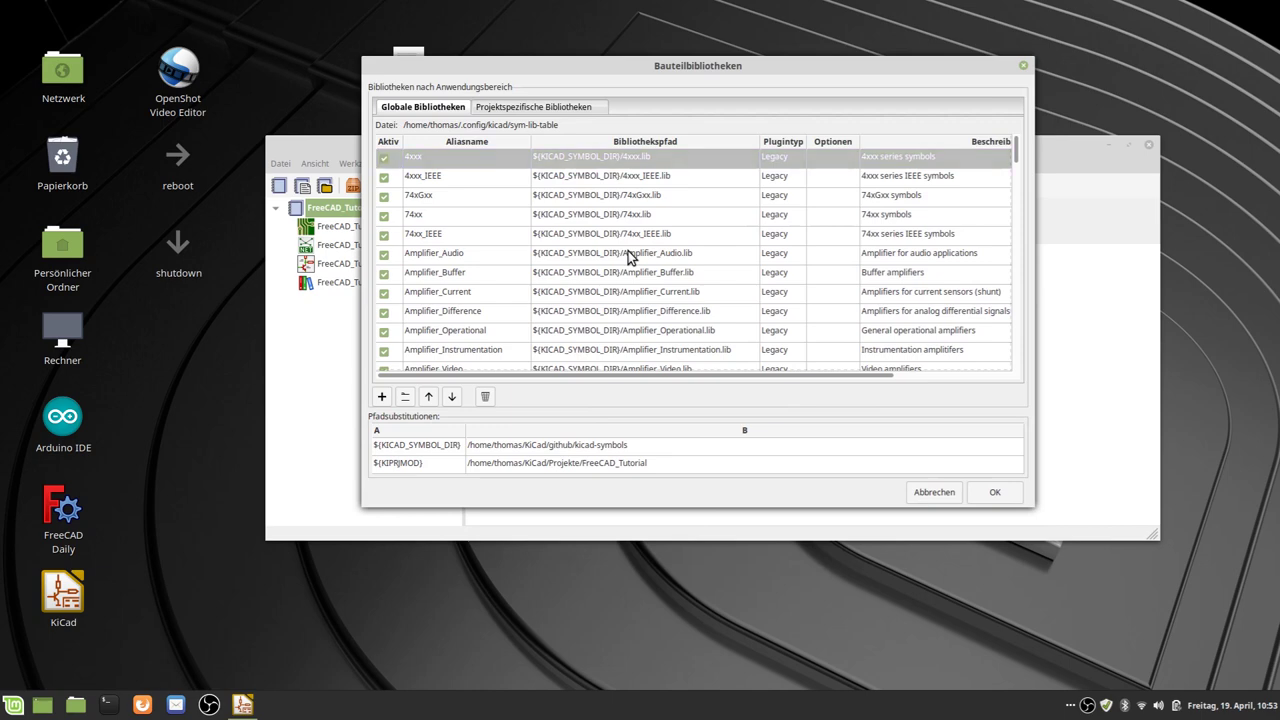
pyautogui.hotkey('ctrl', 'a')
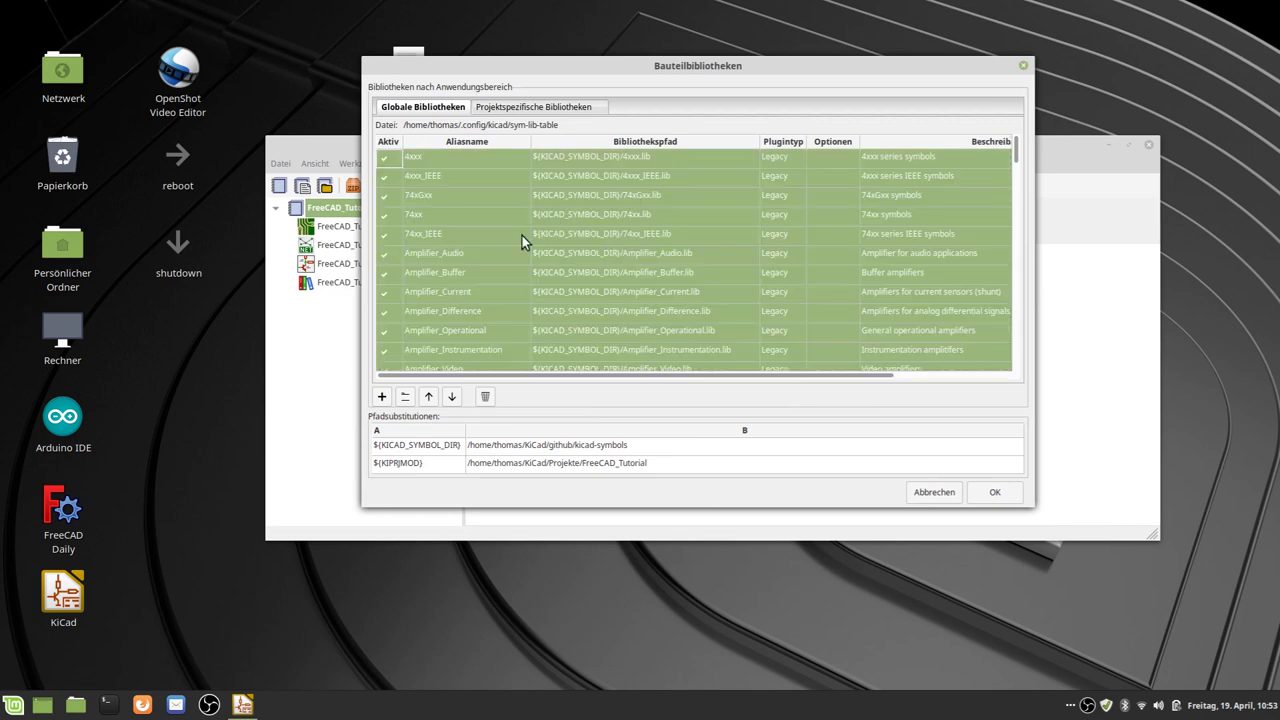
pyautogui.click(486, 397)
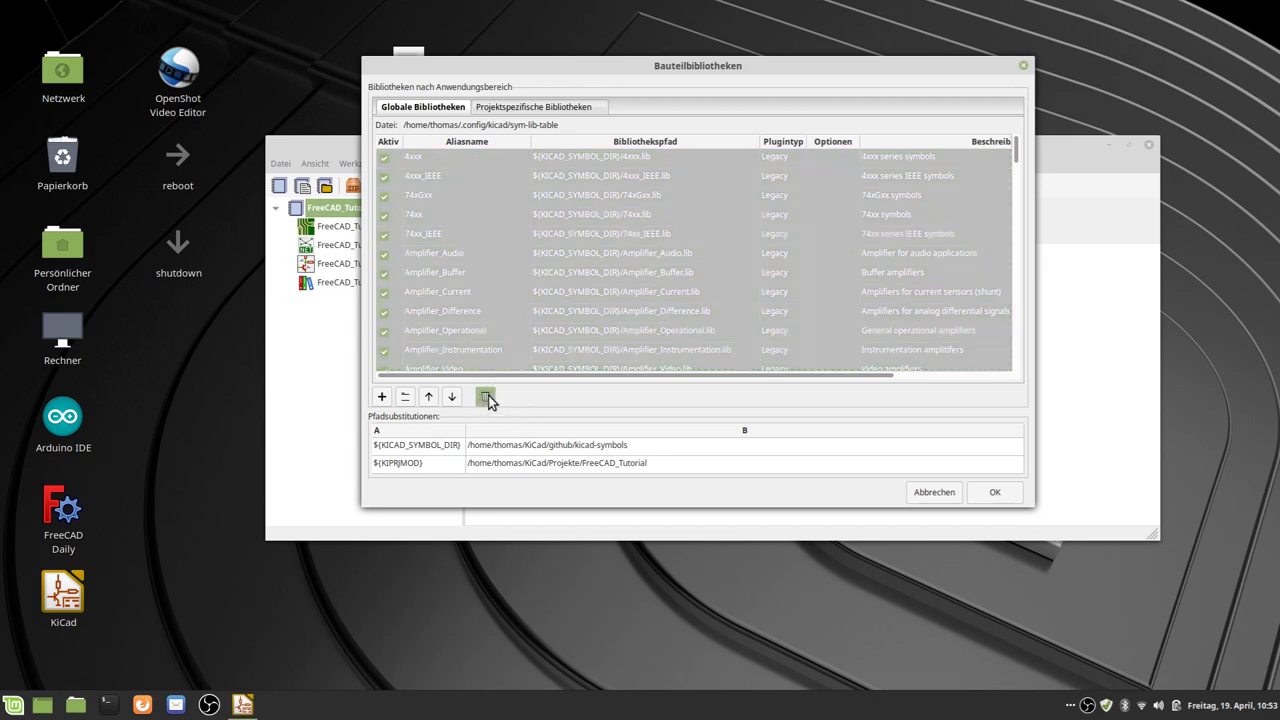
# Add all .lib files from KiCad/github/kicad-symbols to the global symbol libraries, excluding the CMakeModules, legacy and obsolete folders, and save the table.
pyautogui.click(404, 399)
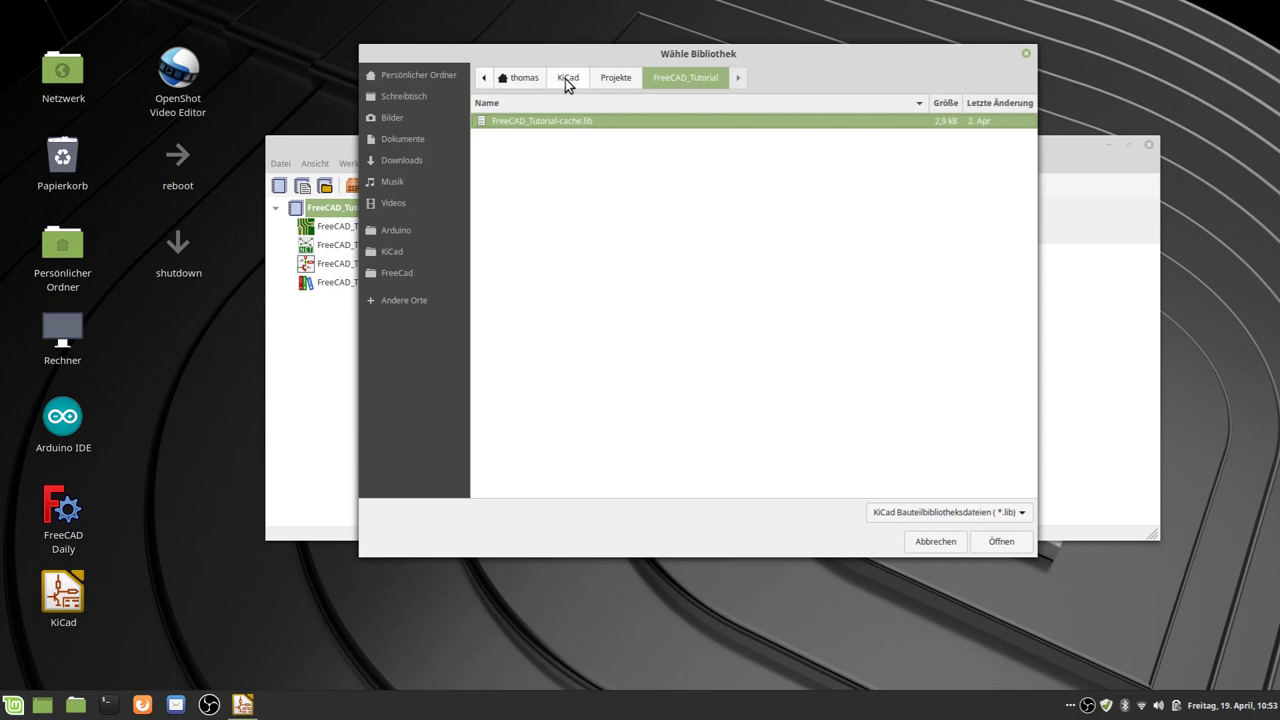
pyautogui.click(566, 80)
pyautogui.doubleClick(514, 198)
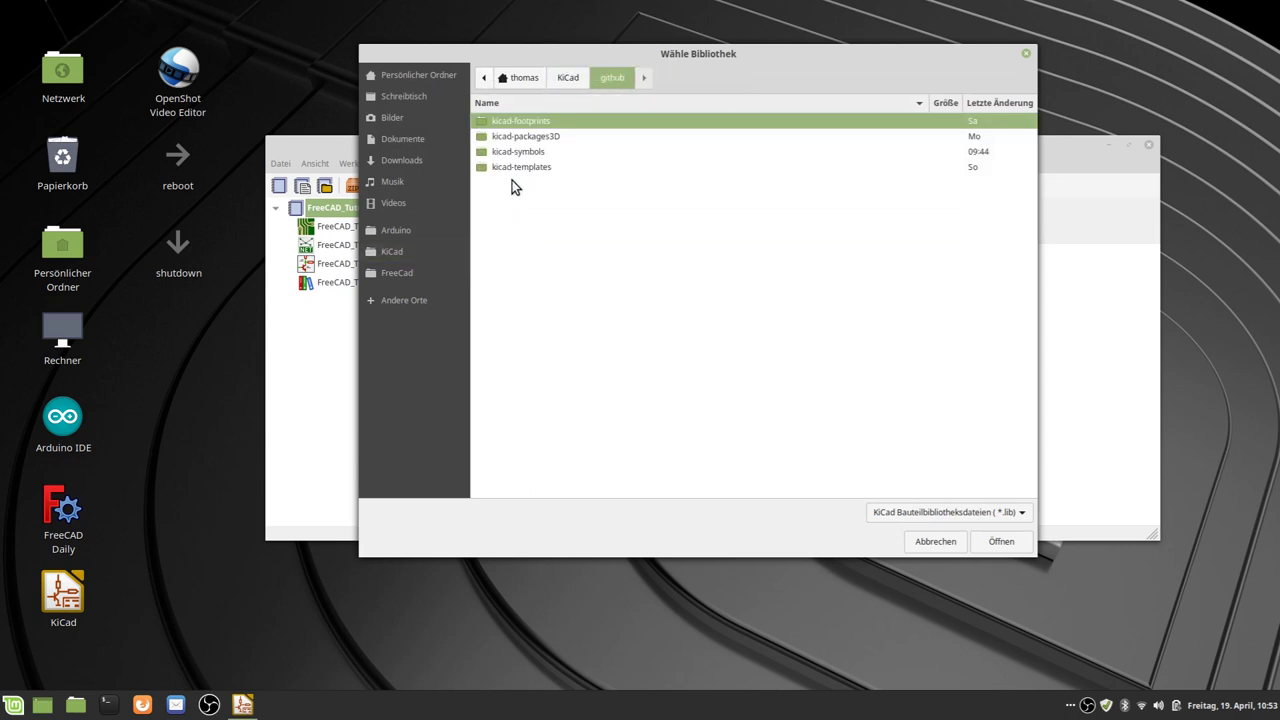
pyautogui.doubleClick(533, 151)
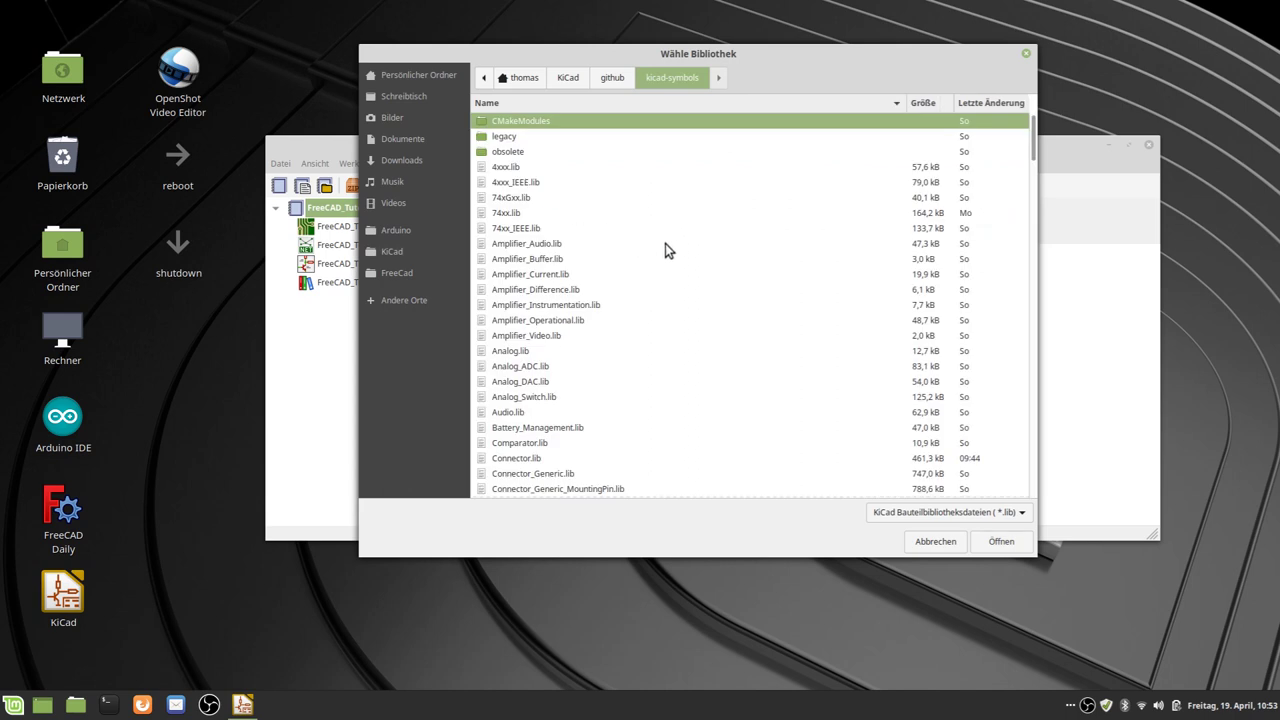
pyautogui.hotkey('ctrl', 'a')
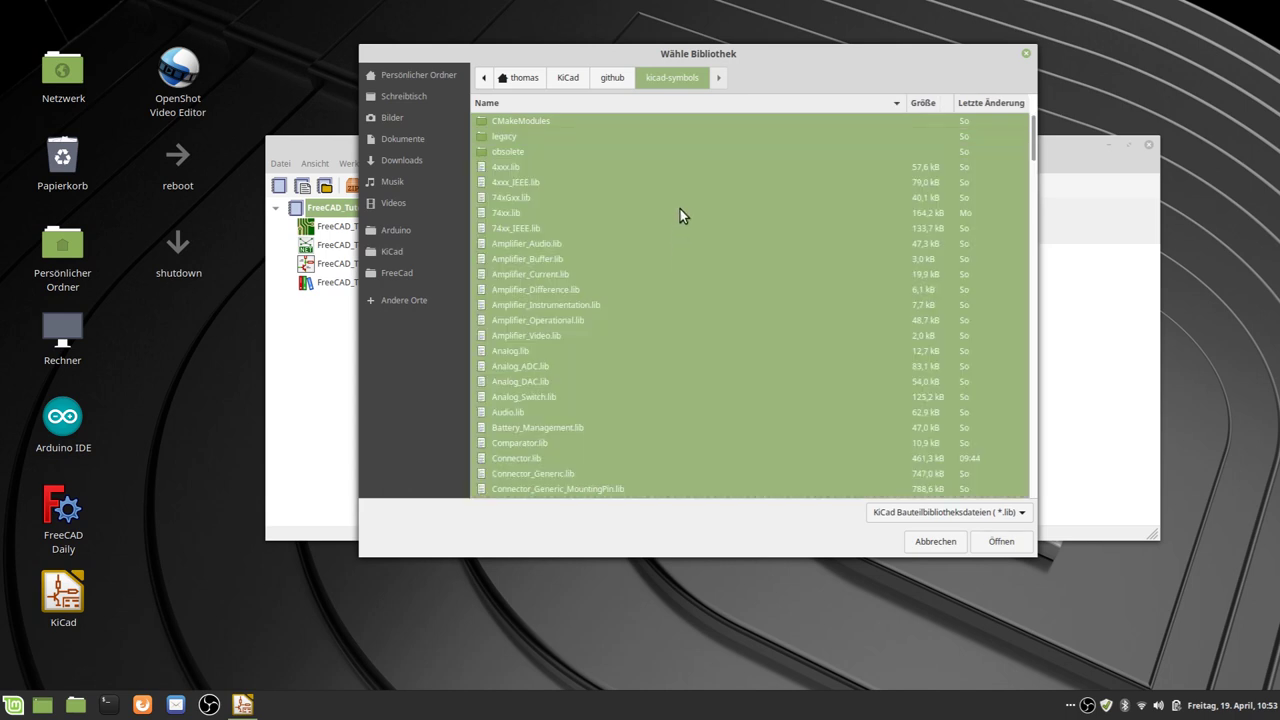
pyautogui.click(514, 153)
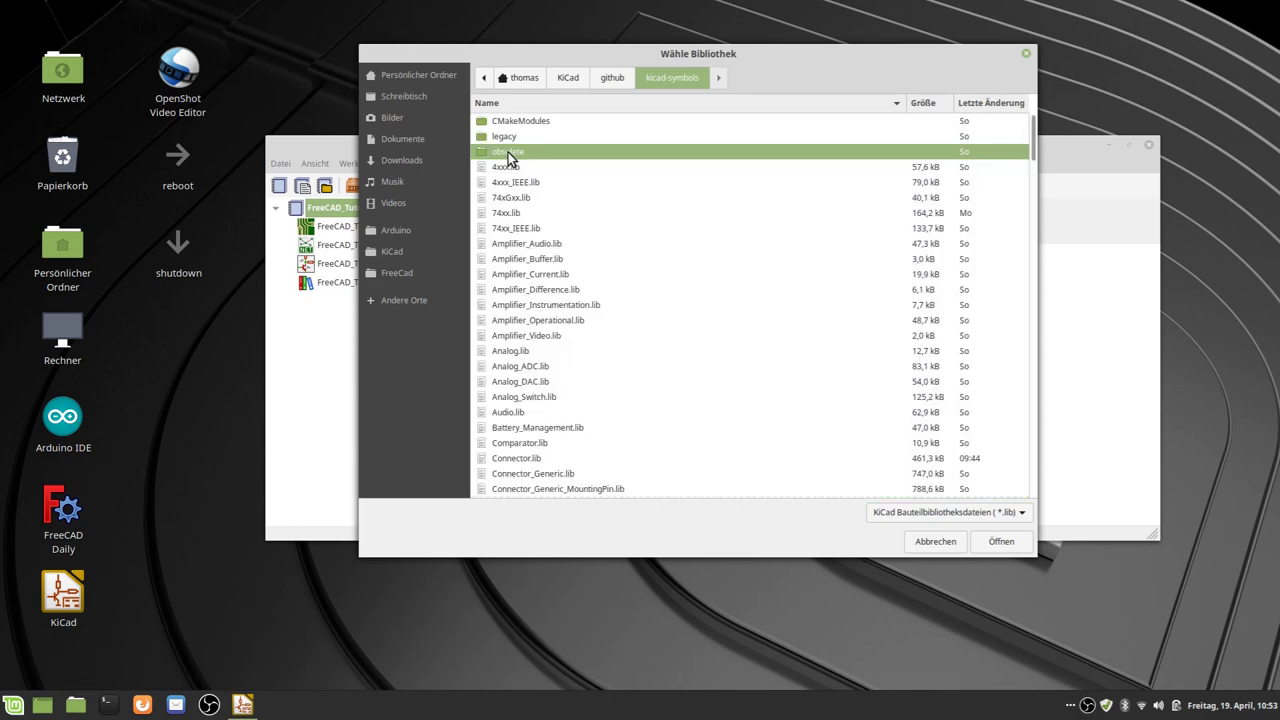
pyautogui.hotkey('ctrl', 'a')
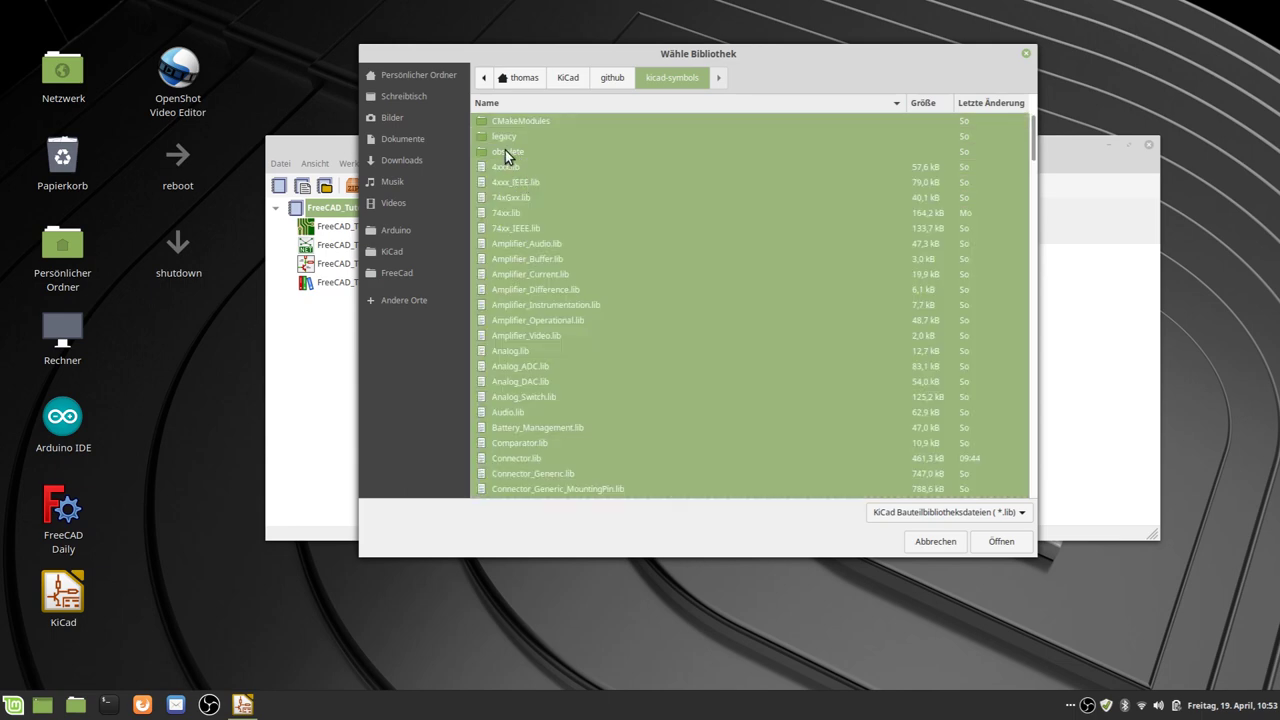
pyautogui.keyDown('ctrl'); pyautogui.click(509, 139); pyautogui.keyUp('ctrl')
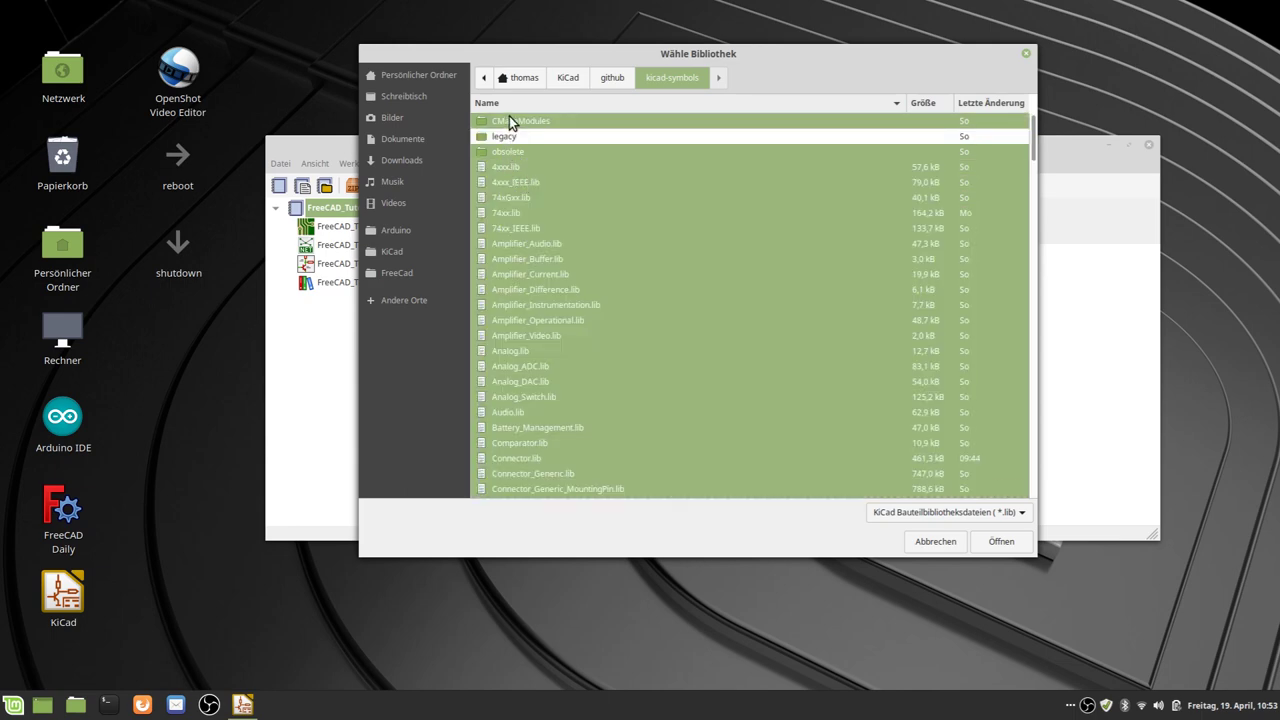
pyautogui.keyDown('ctrl'); pyautogui.click(510, 121); pyautogui.keyUp('ctrl')
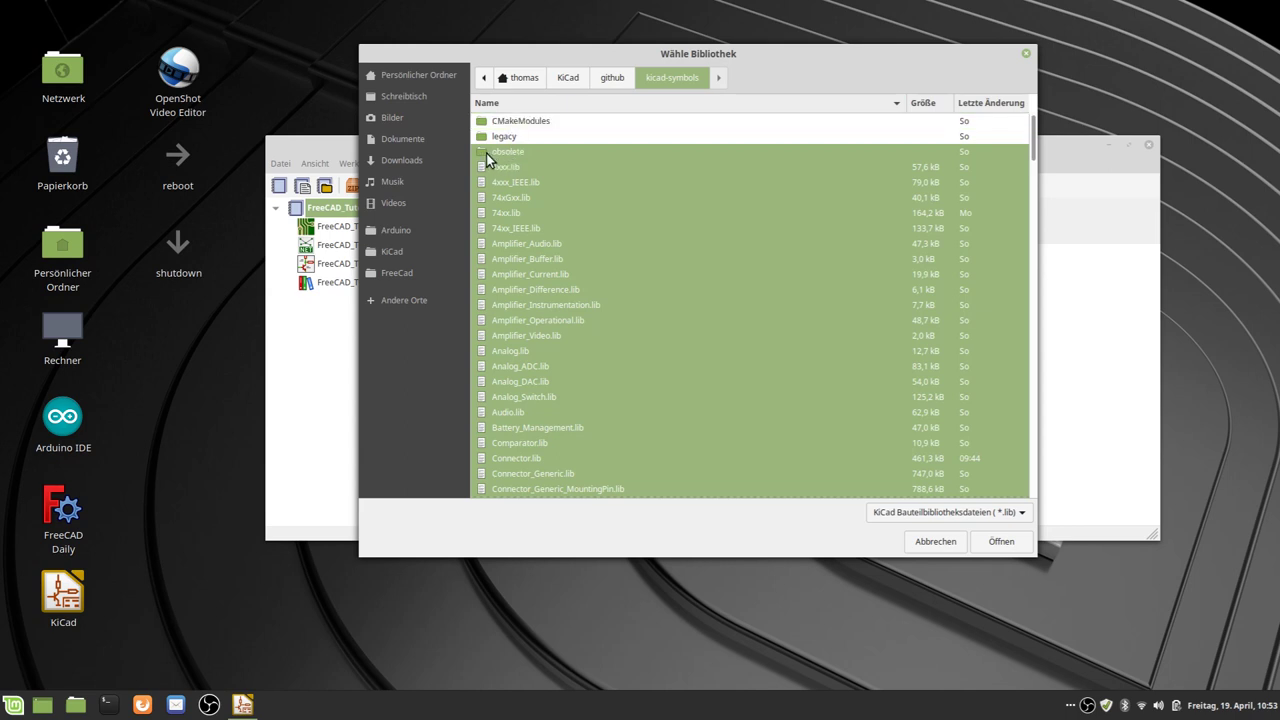
pyautogui.keyDown('ctrl'); pyautogui.click(487, 153); pyautogui.keyUp('ctrl')
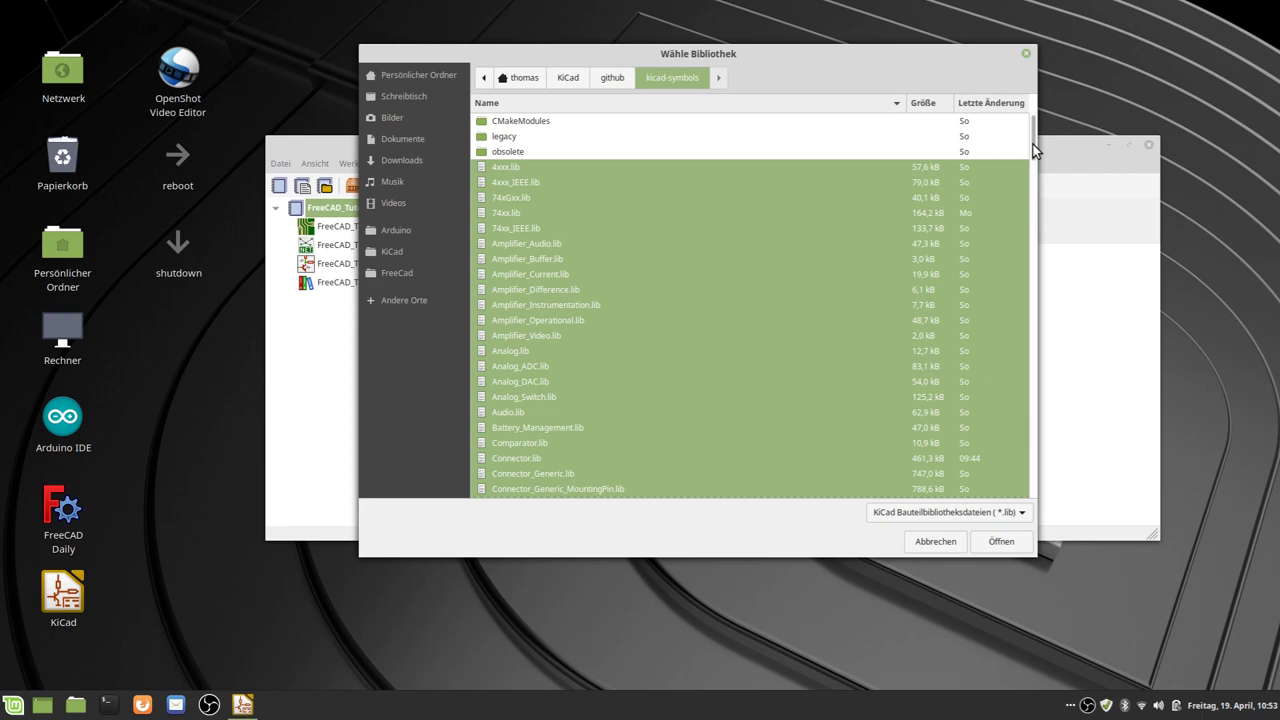
pyautogui.moveTo(1030, 146); pyautogui.dragTo(1020, 511)
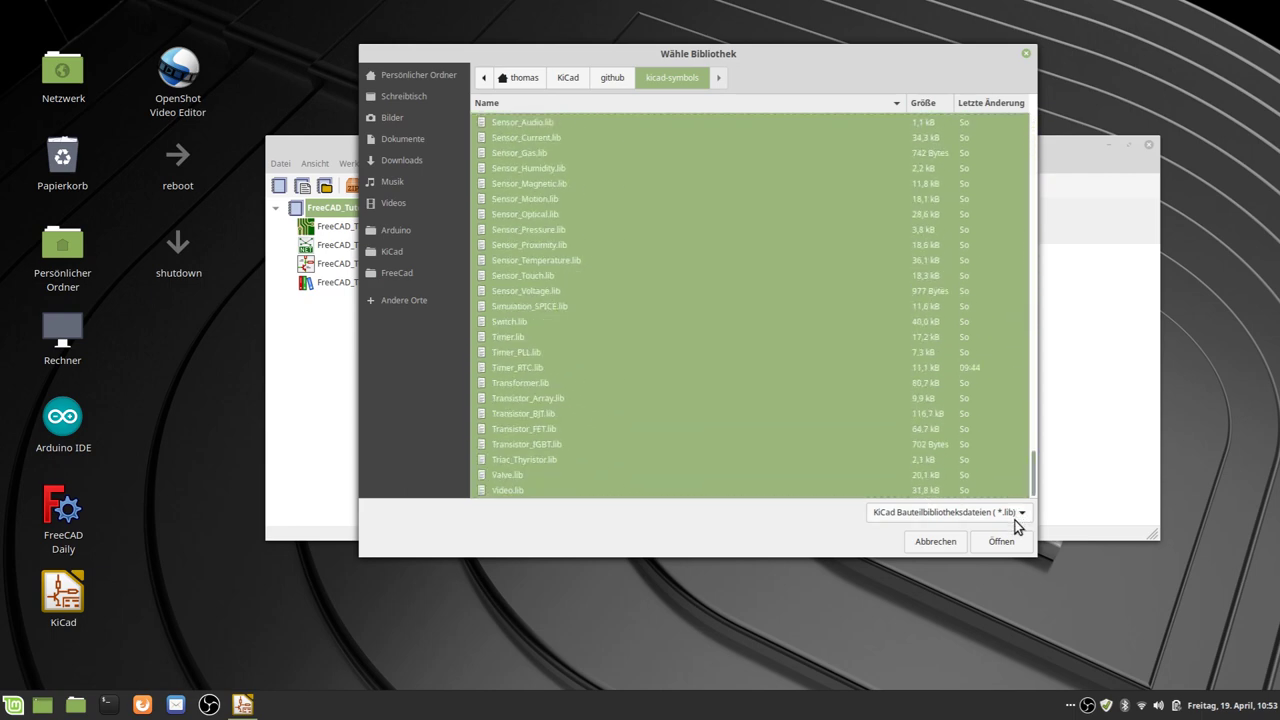
pyautogui.click(995, 541)
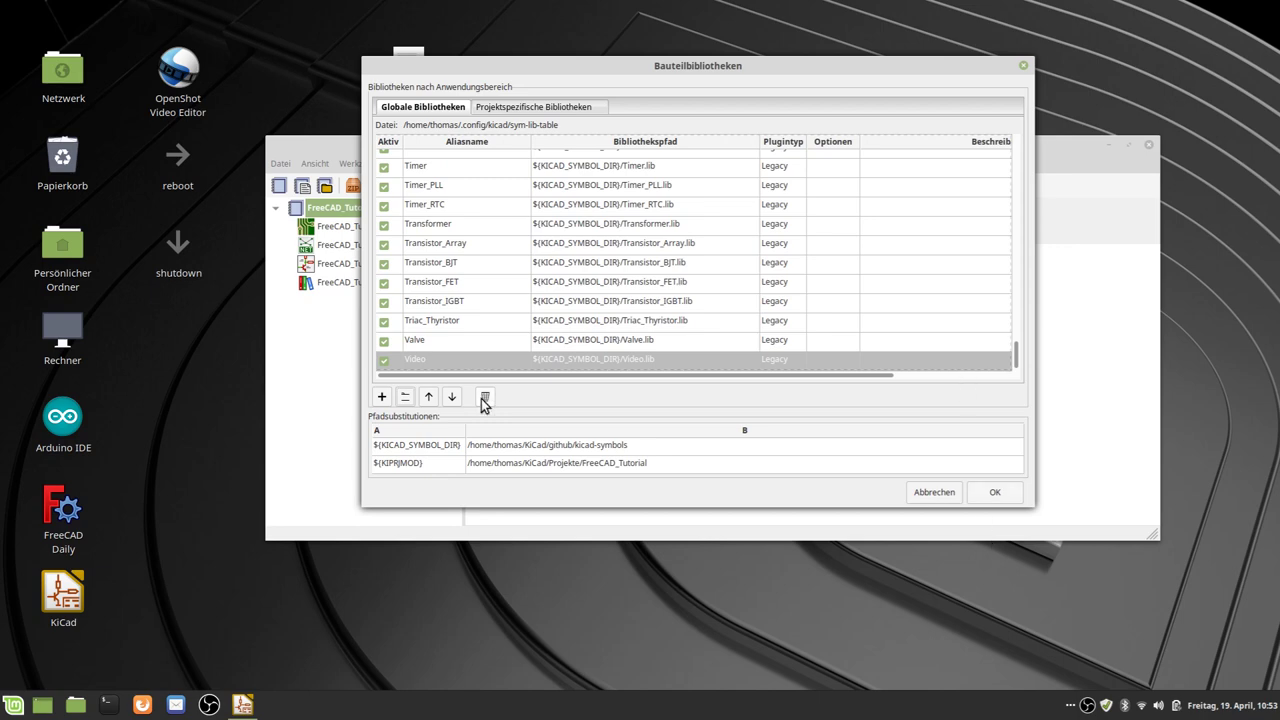
pyautogui.click(995, 495)
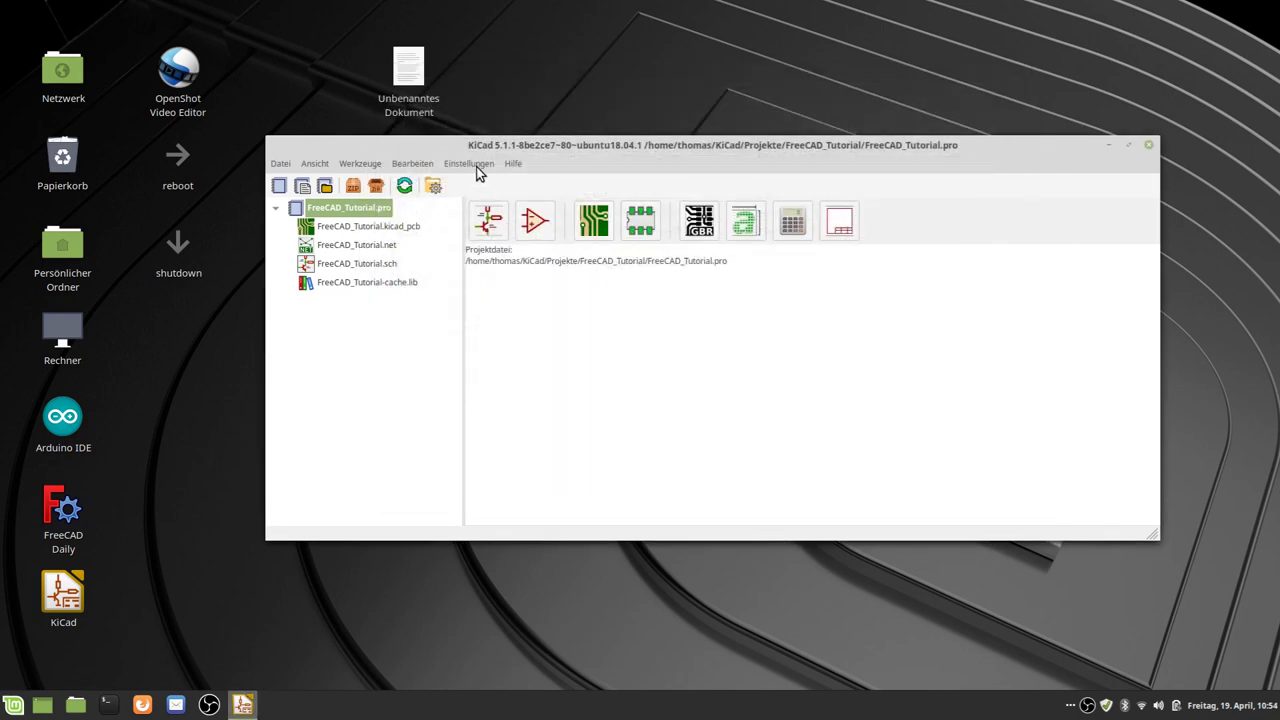
# Open the footprint library manager and remove all entries from the global libraries table.
pyautogui.click(470, 164)
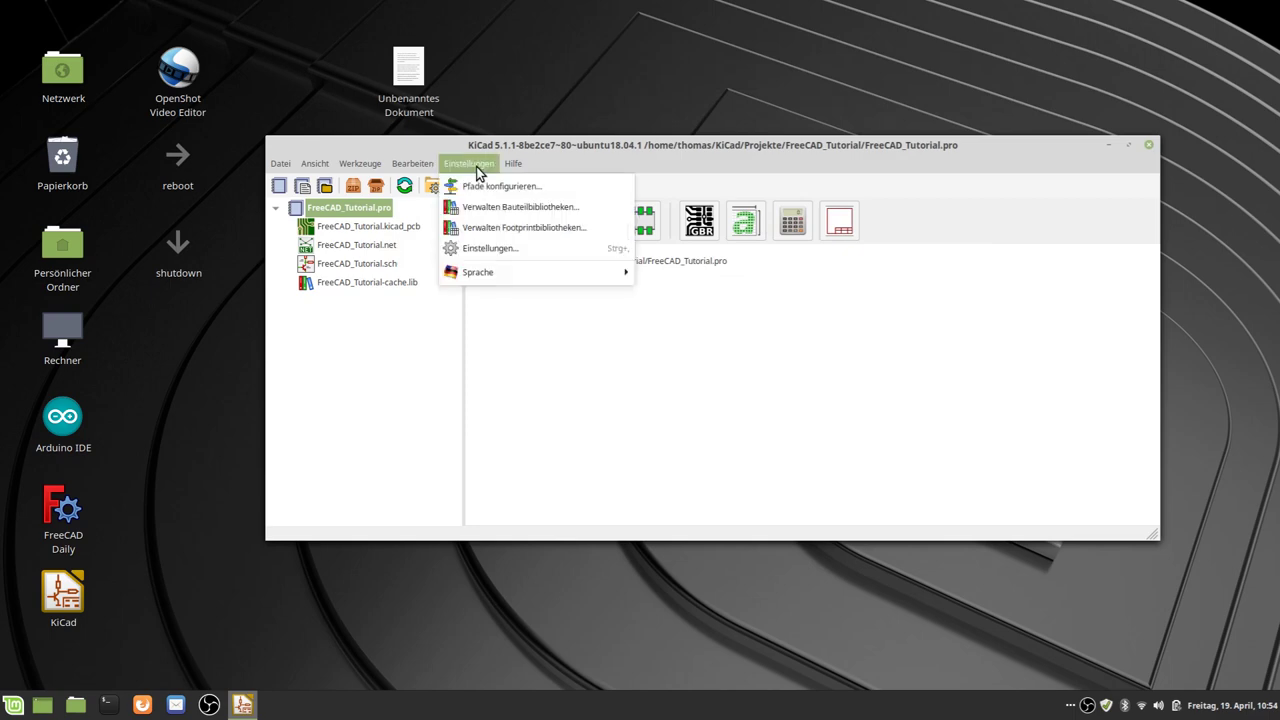
pyautogui.click(489, 235)
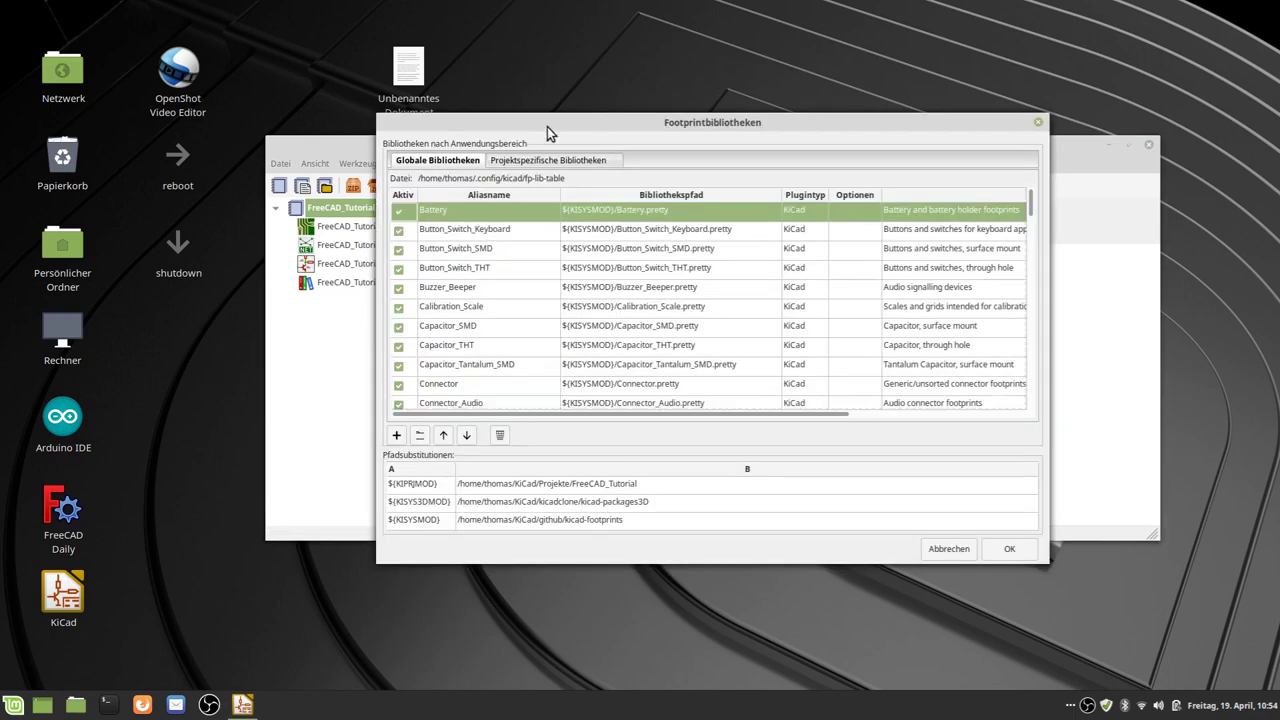
pyautogui.moveTo(548, 134); pyautogui.dragTo(526, 33)
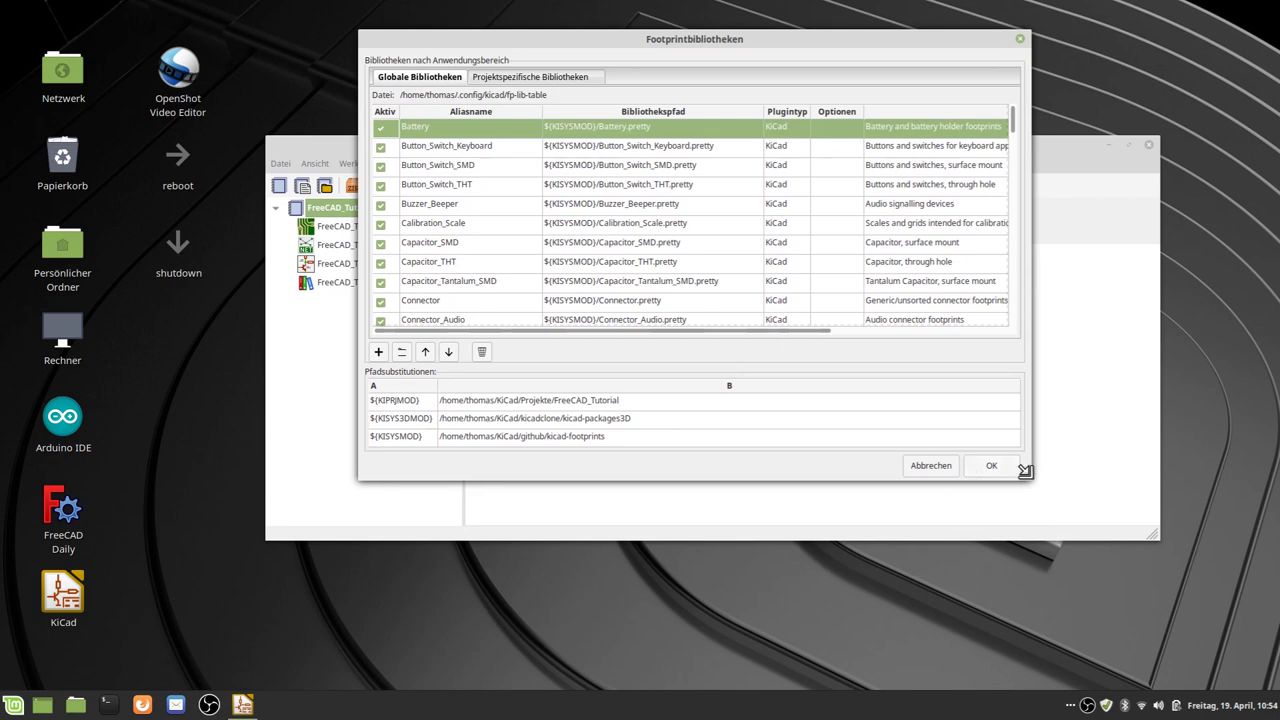
pyautogui.moveTo(1029, 479); pyautogui.dragTo(1233, 651)
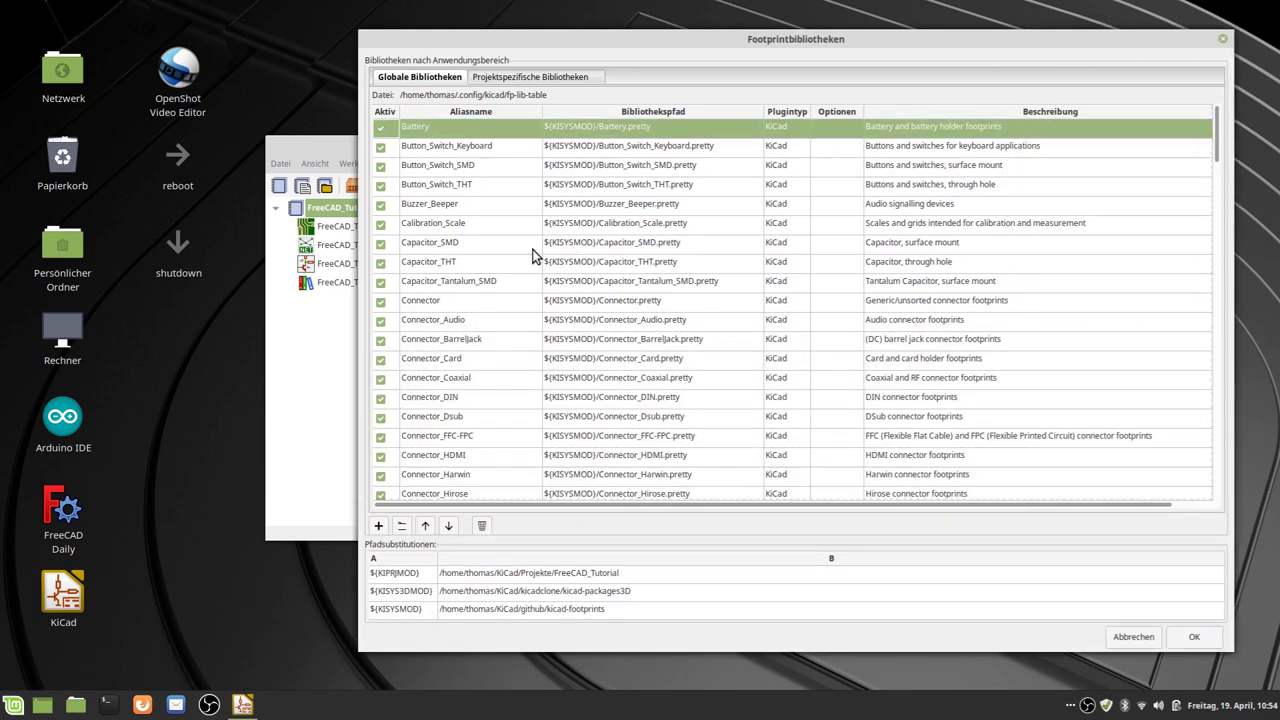
pyautogui.hotkey('ctrl', 'a')
pyautogui.click(483, 526)
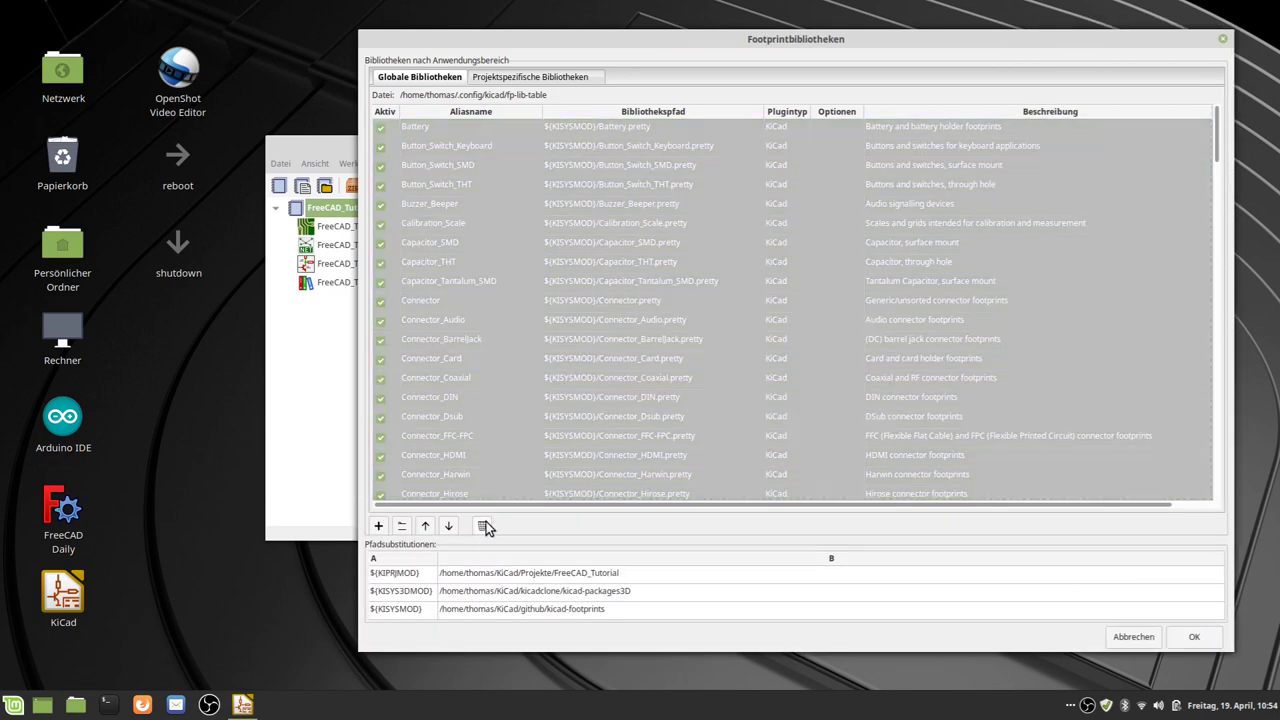
# Start adding existing footprint libraries and select everything in KiCad/github/kicad-footprints from Battery.pretty through Varistor.pretty.
pyautogui.click(401, 526)
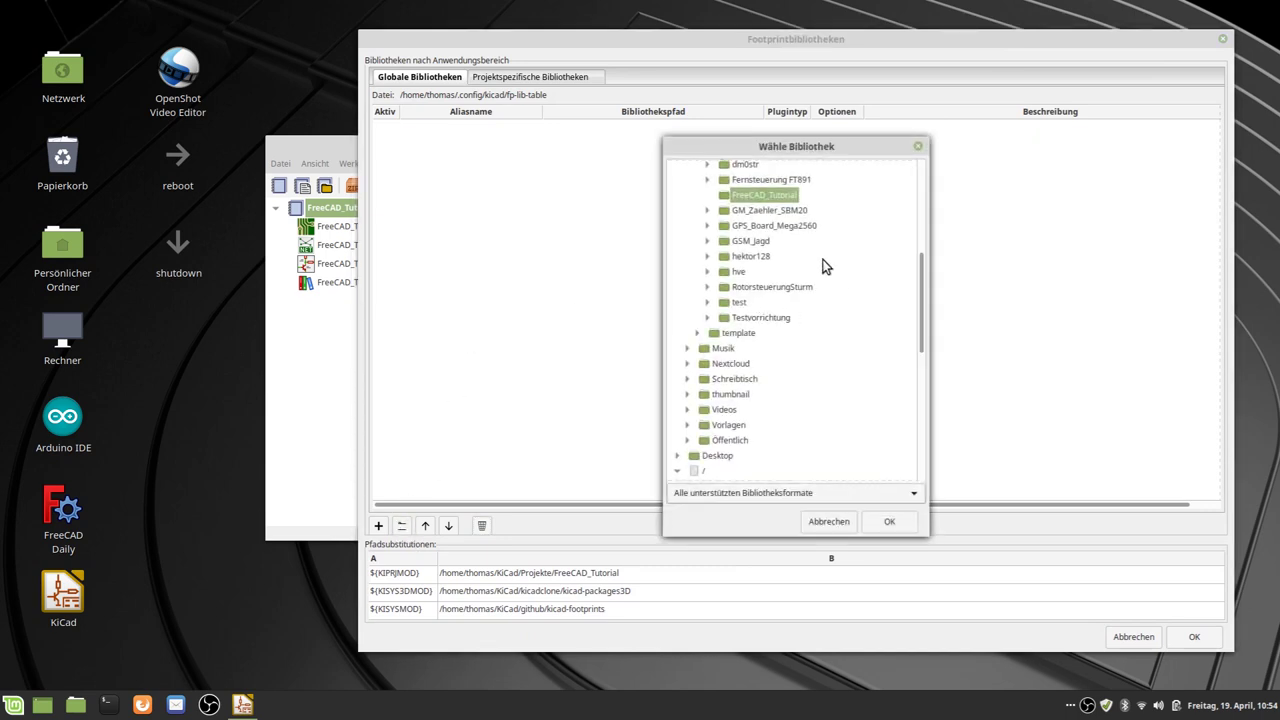
pyautogui.scroll(2, 740, 218)
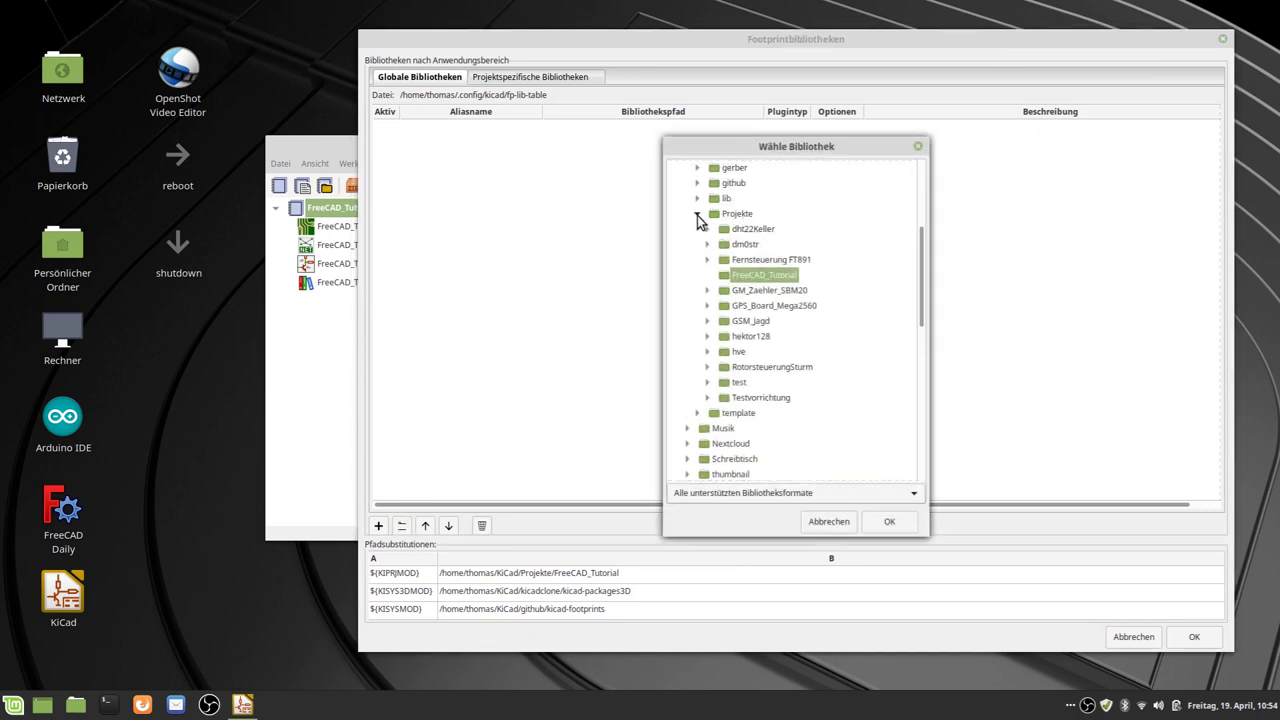
pyautogui.click(698, 214)
pyautogui.scroll(1, 758, 232)
pyautogui.scroll(2, 758, 232)
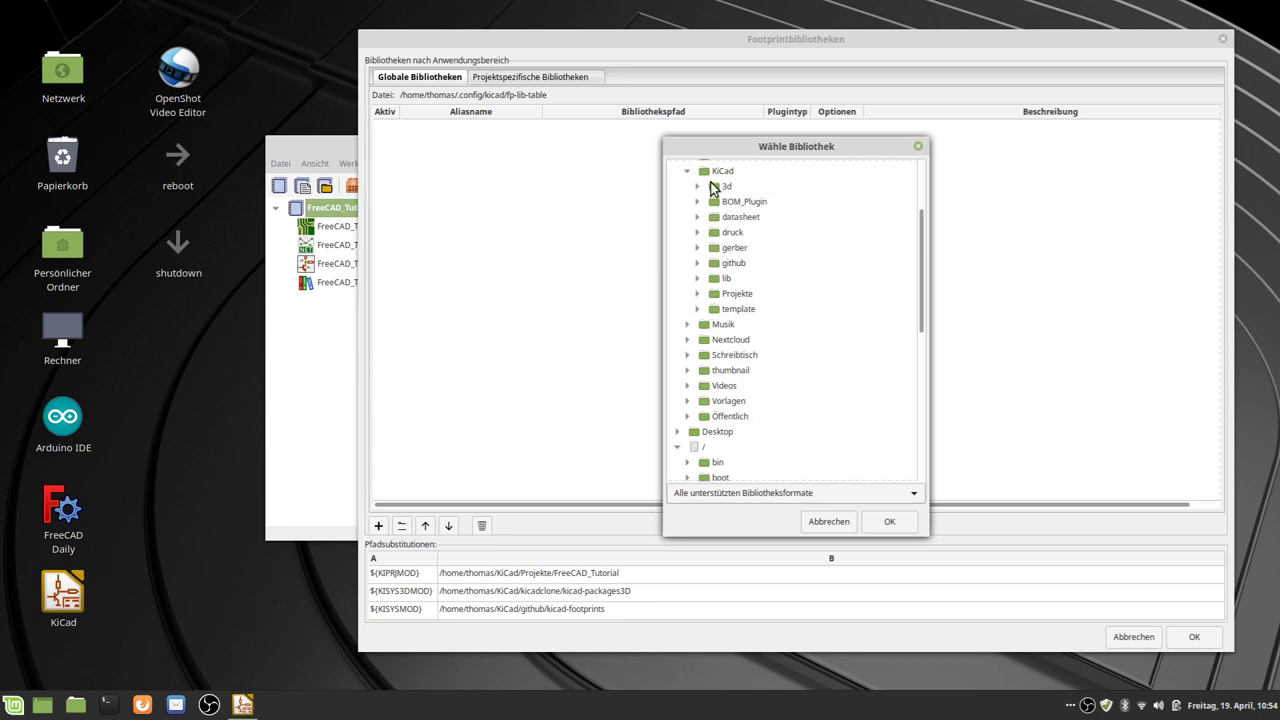
pyautogui.doubleClick(741, 262)
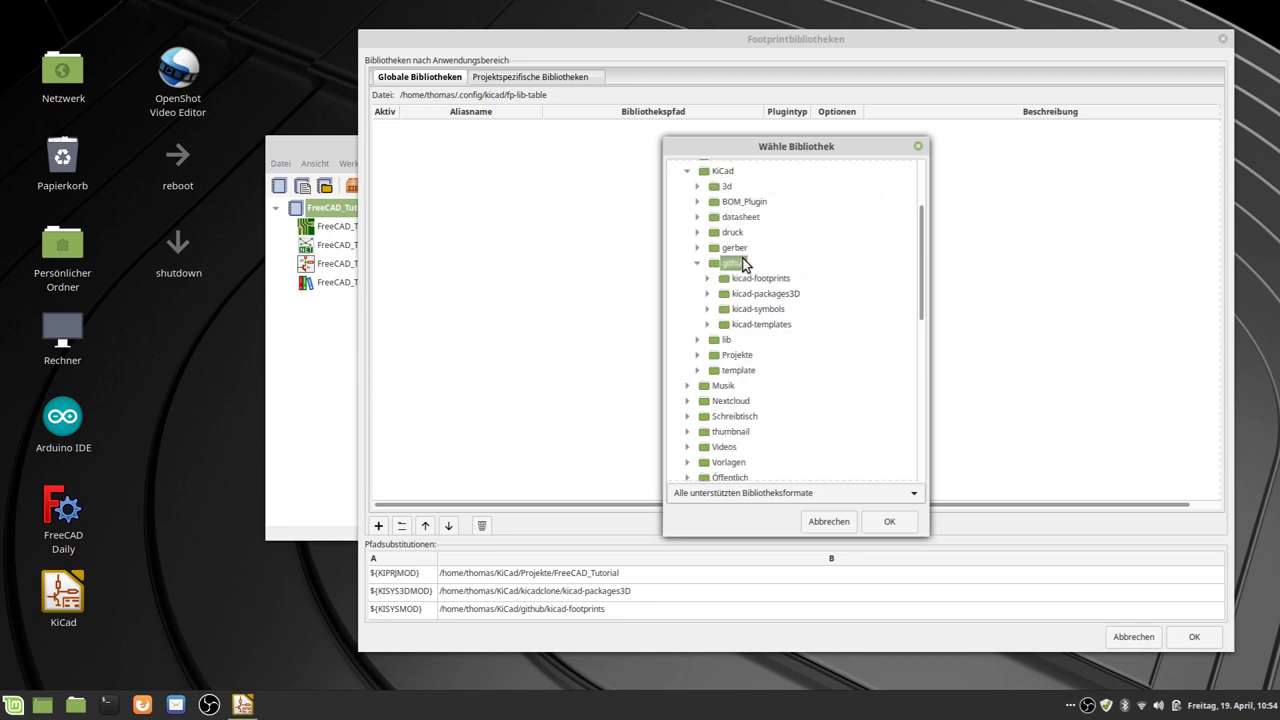
pyautogui.doubleClick(770, 279)
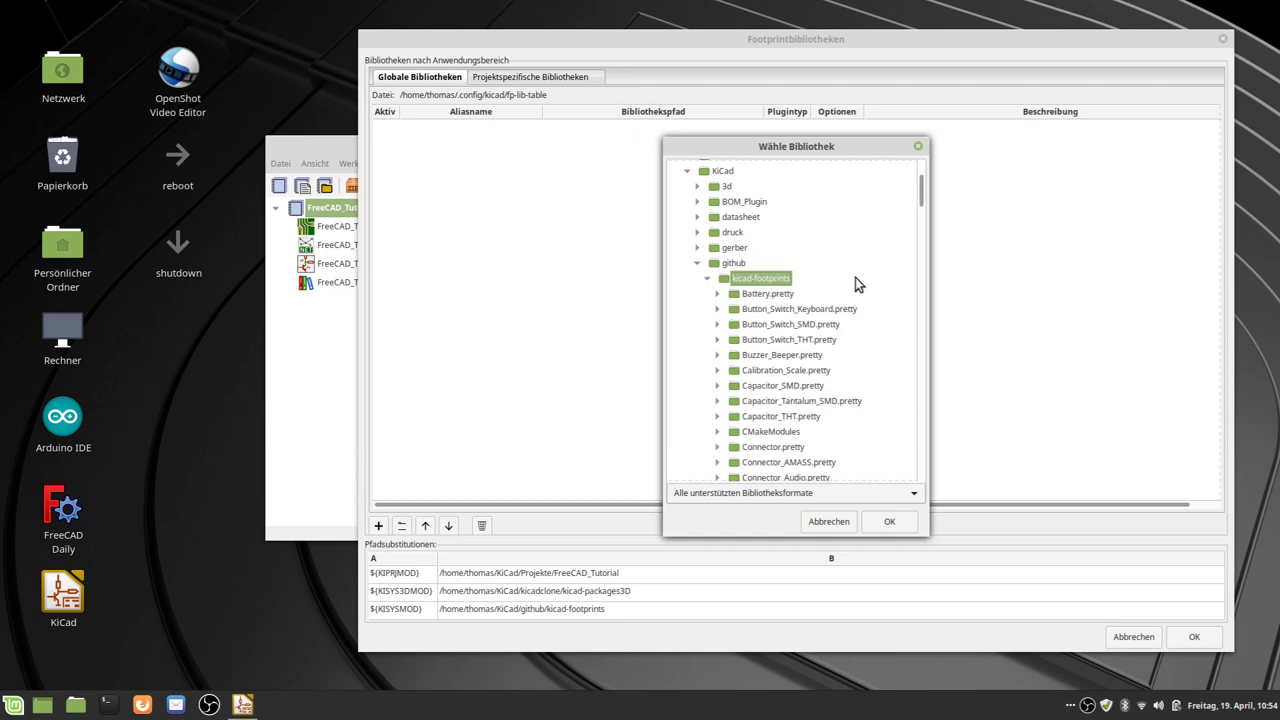
pyautogui.scroll(-4, 837, 290)
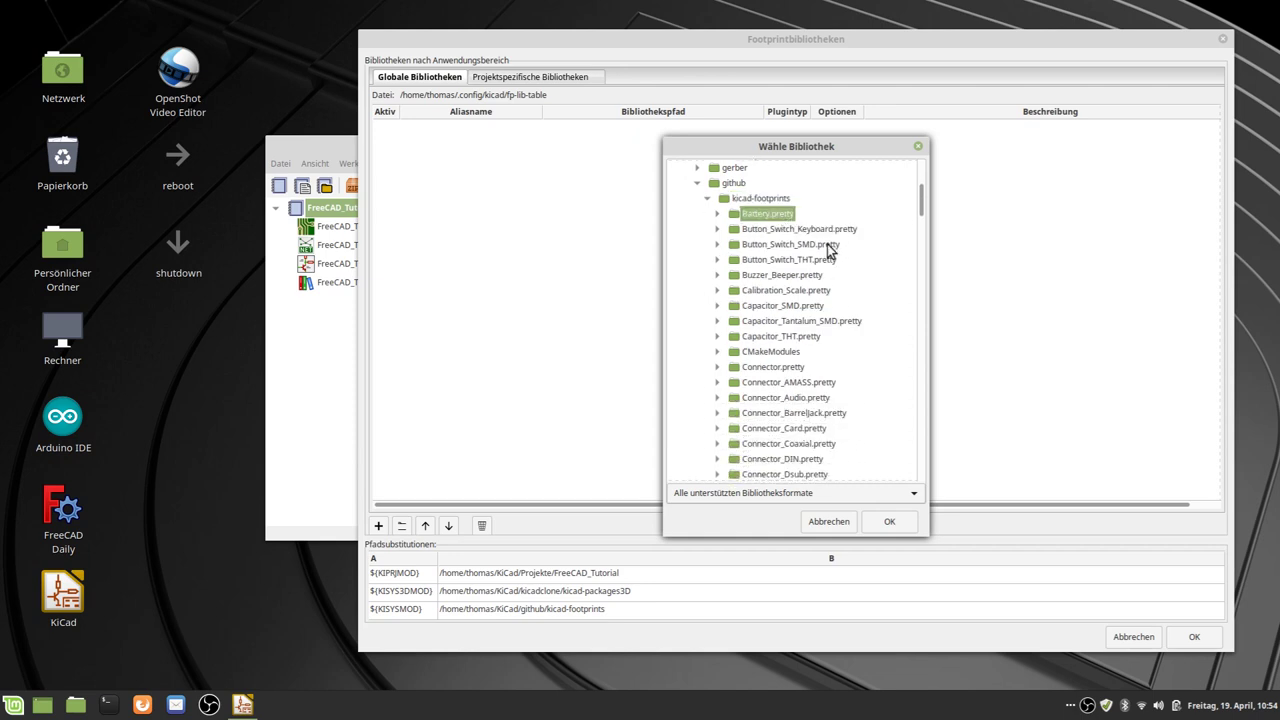
pyautogui.scroll(-5, 829, 250)
pyautogui.scroll(-10, 827, 288)
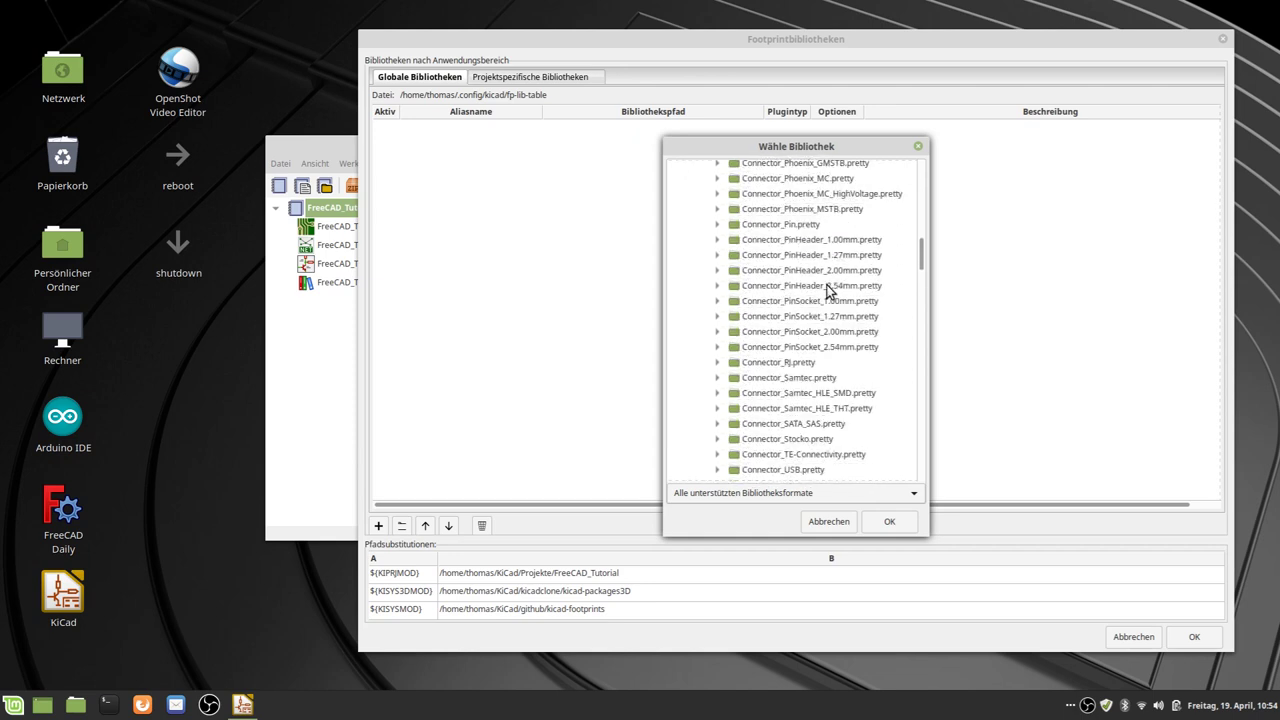
pyautogui.scroll(-12, 826, 290)
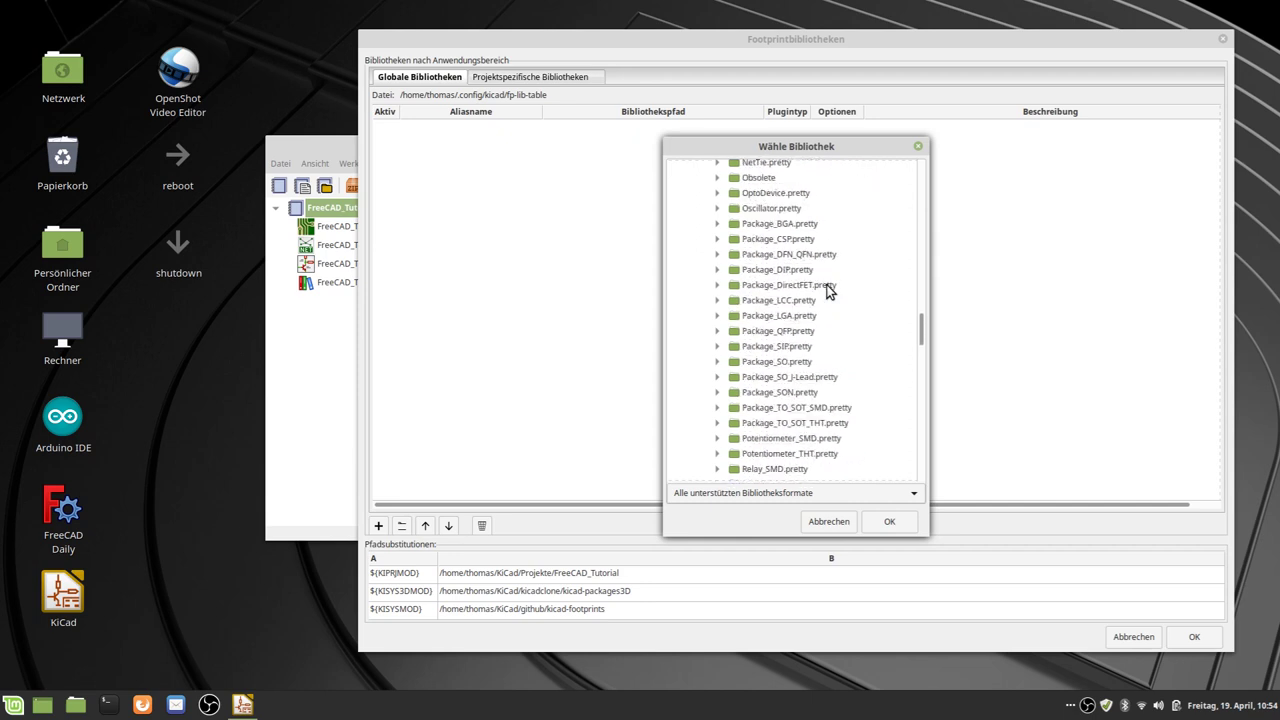
pyautogui.scroll(-14, 818, 325)
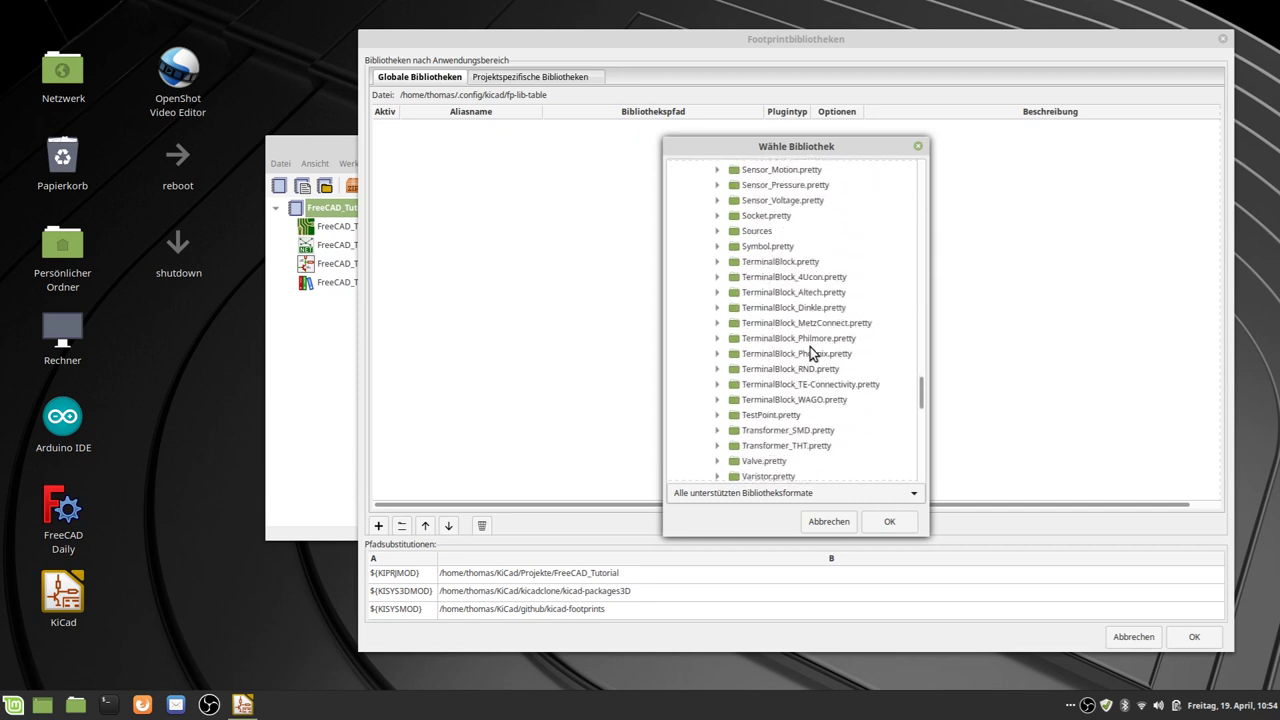
pyautogui.scroll(1, 810, 357)
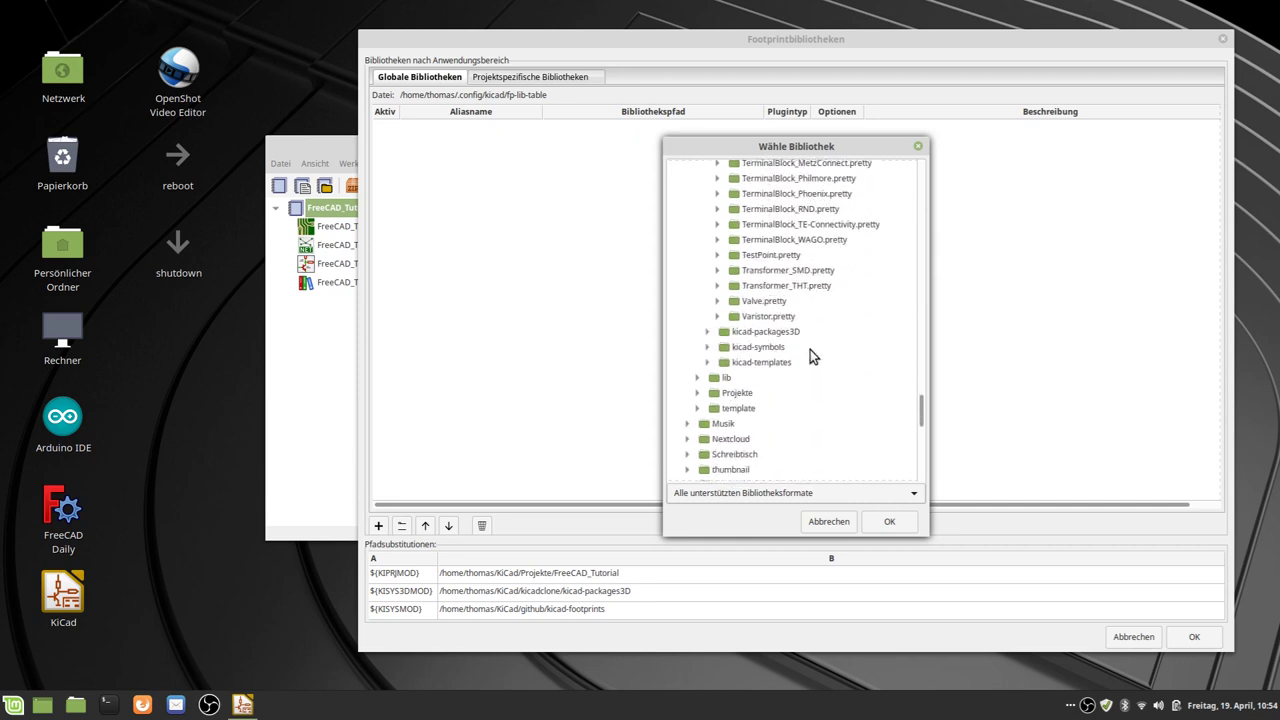
pyautogui.keyDown('shift'); pyautogui.click(767, 318); pyautogui.keyUp('shift')
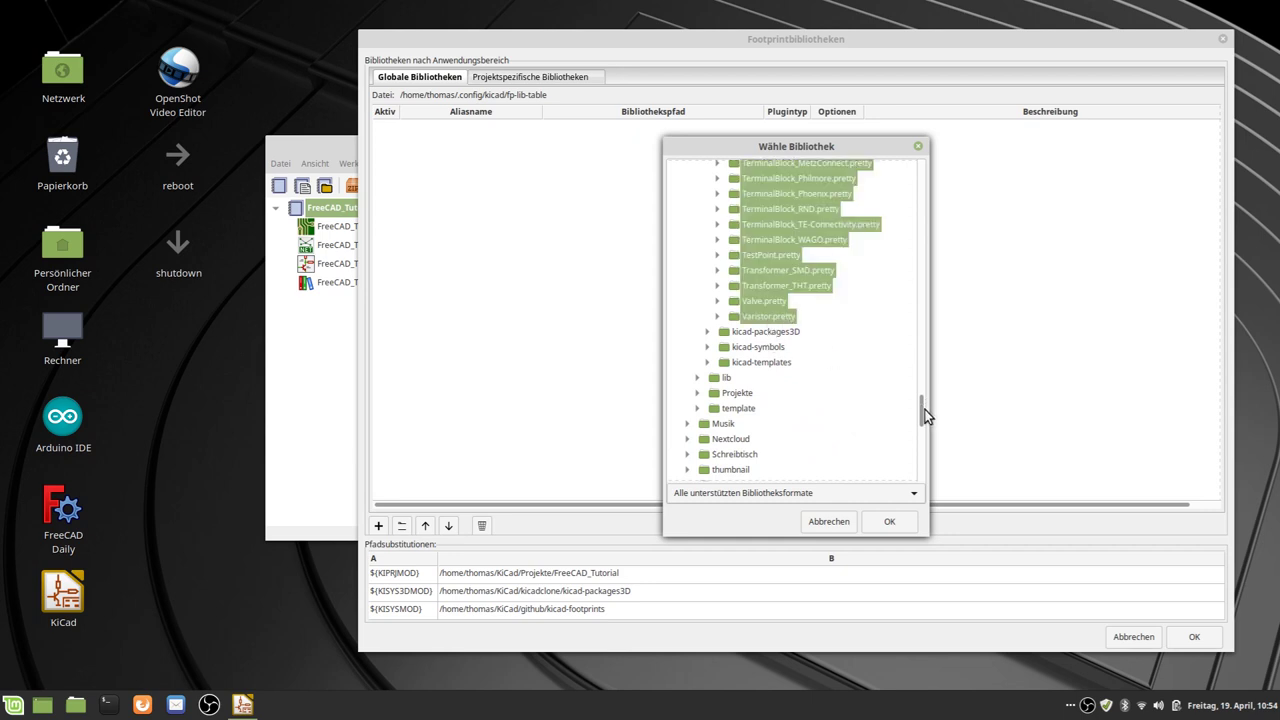
# Exclude the Sources, CMakeModules and Obsolete folders from the selection, add the remaining libraries to the global footprint table and save it.
pyautogui.moveTo(921, 416); pyautogui.dragTo(923, 389)
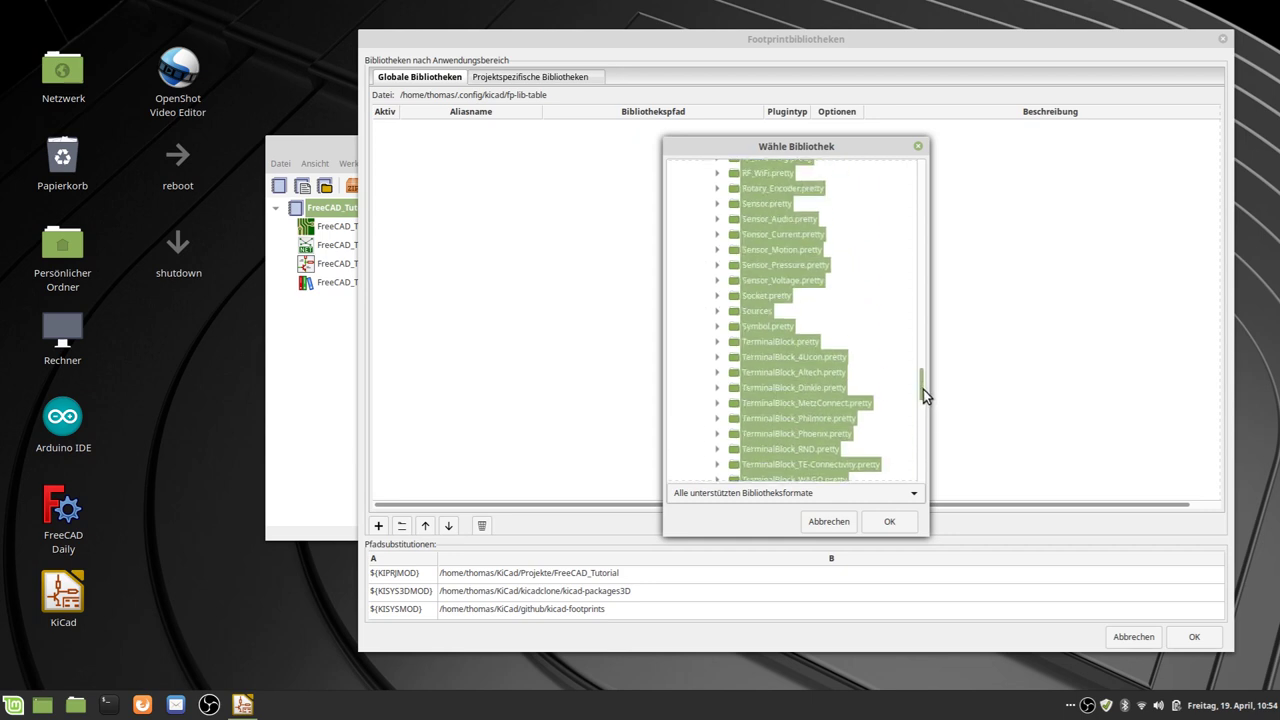
pyautogui.keyDown('ctrl'); pyautogui.click(756, 313); pyautogui.keyUp('ctrl')
pyautogui.moveTo(919, 380); pyautogui.dragTo(928, 203)
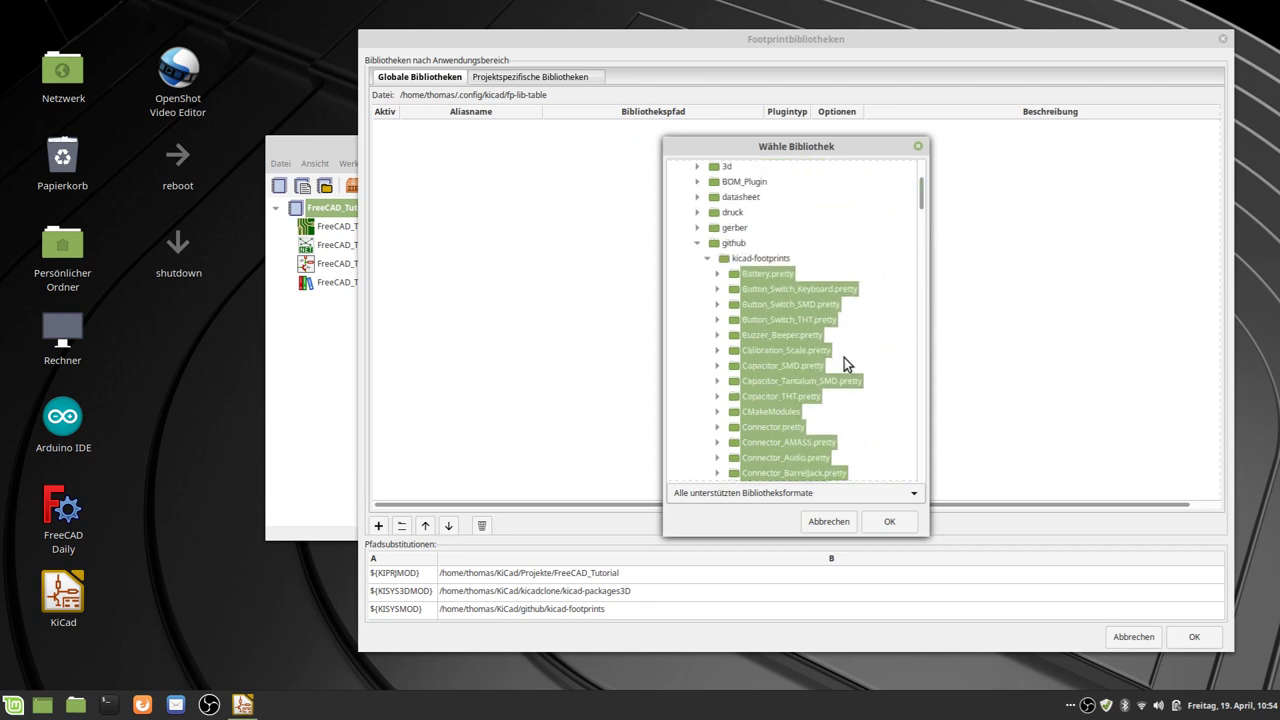
pyautogui.keyDown('ctrl'); pyautogui.click(795, 411); pyautogui.keyUp('ctrl')
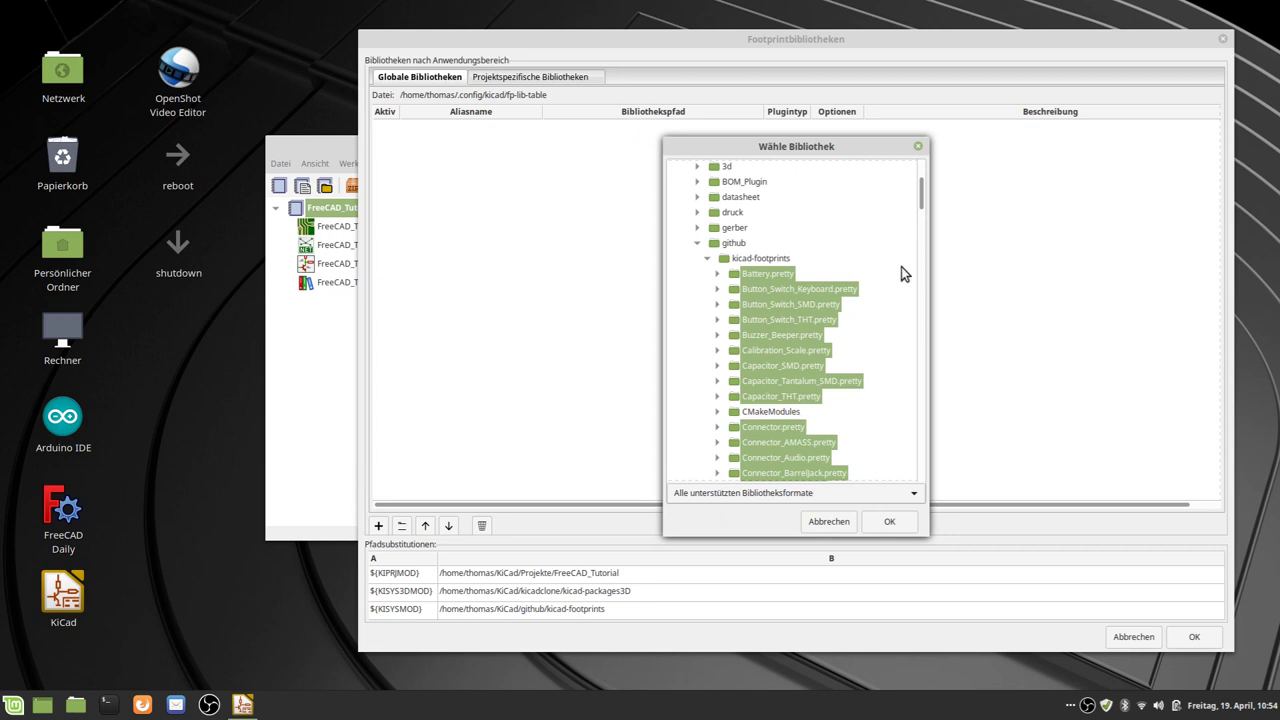
pyautogui.moveTo(920, 200); pyautogui.dragTo(915, 306)
pyautogui.keyDown('ctrl'); pyautogui.click(761, 357); pyautogui.keyUp('ctrl')
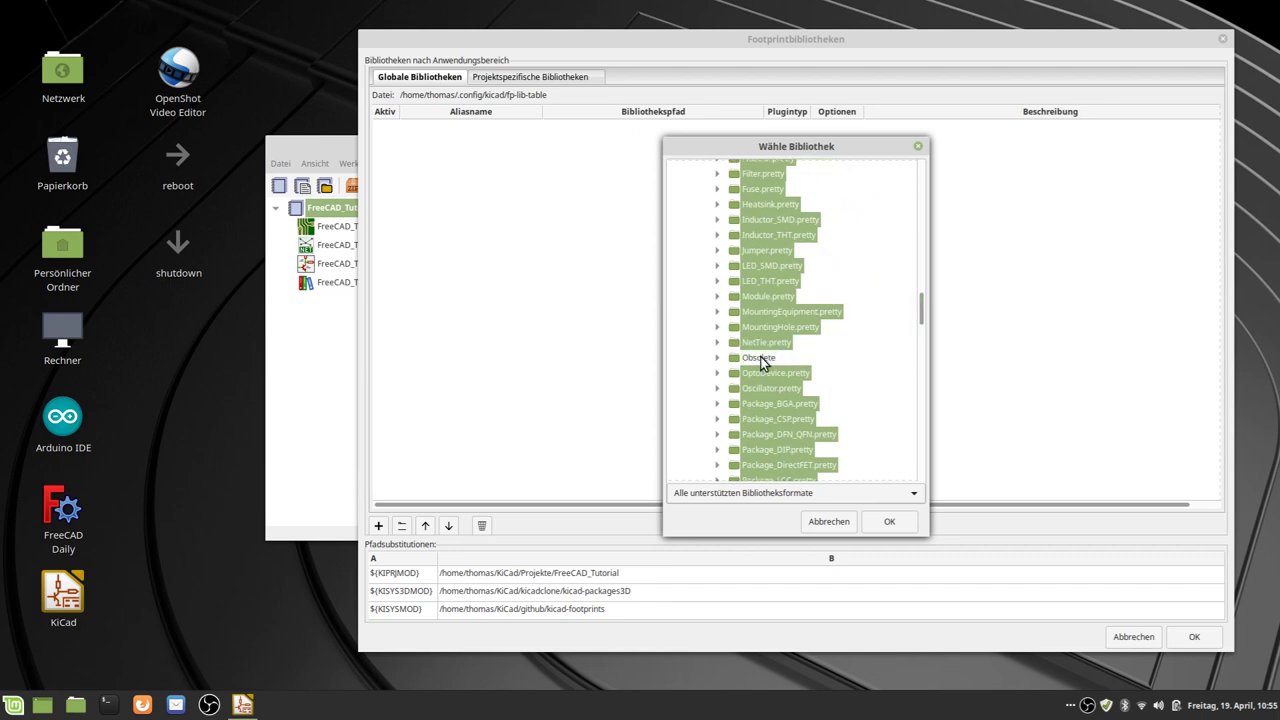
pyautogui.click(889, 522)
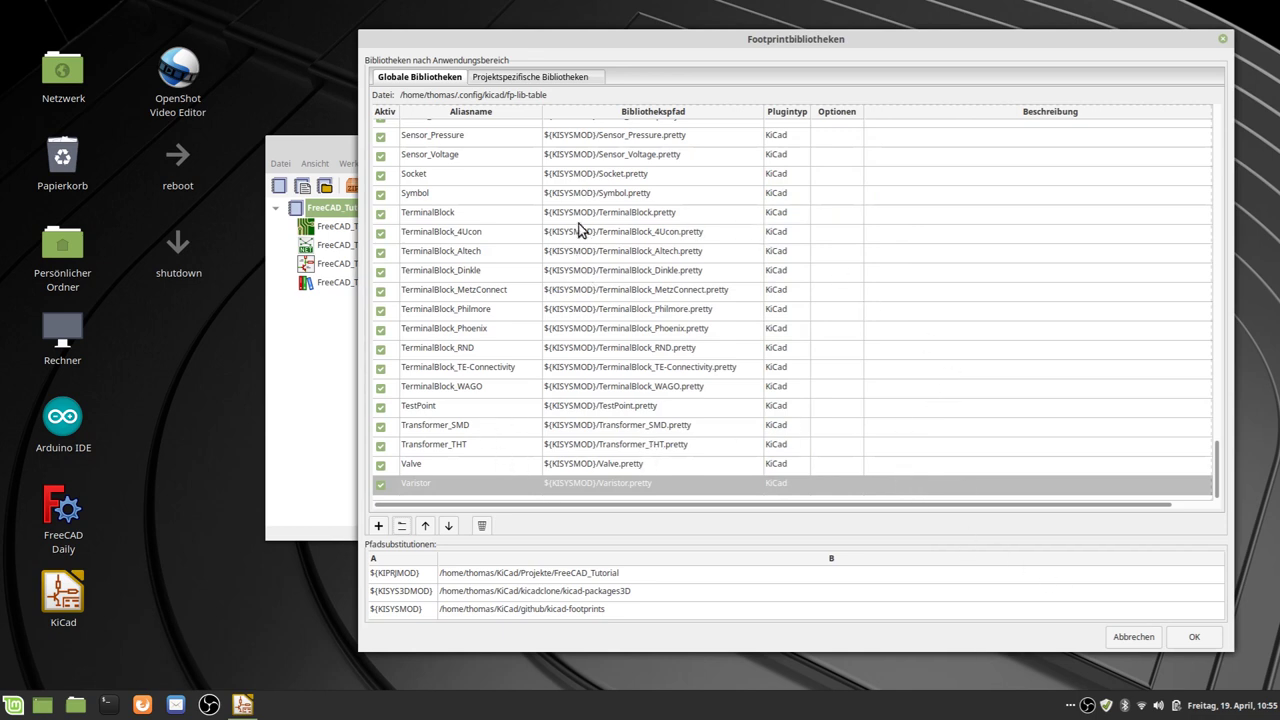
pyautogui.click(1197, 637)
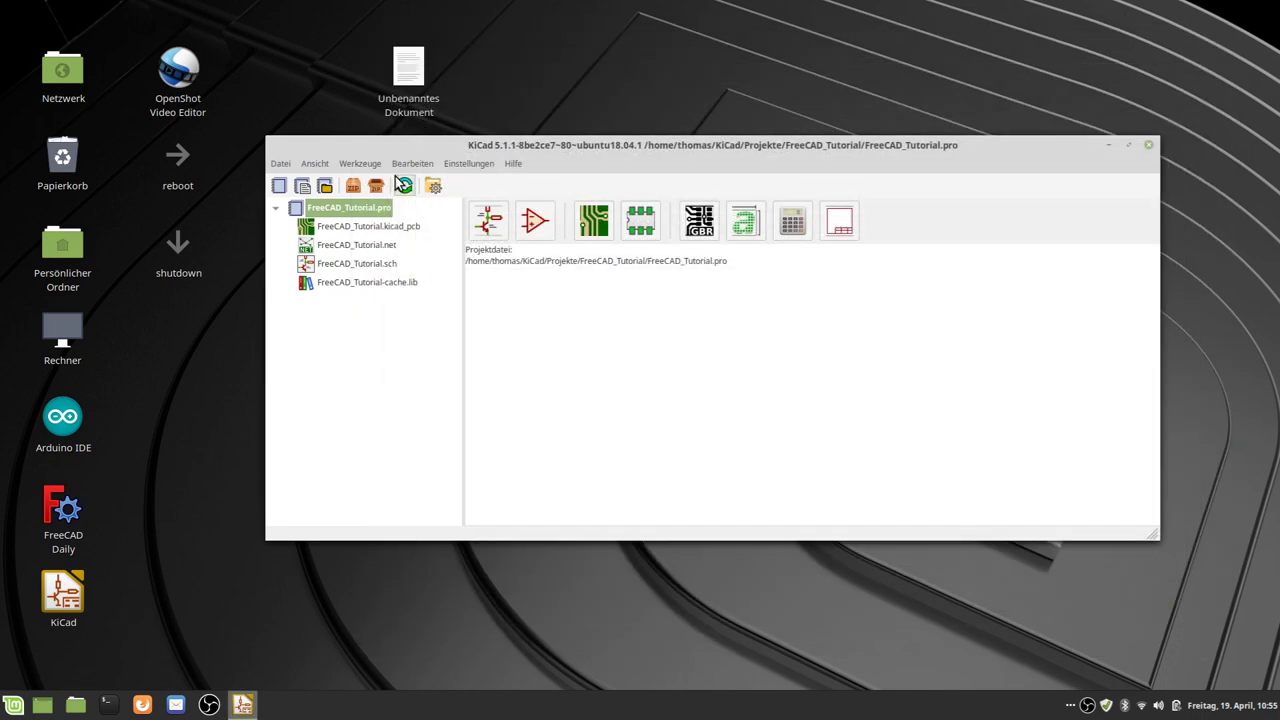
# Add all .lib files from the KiCad/lib folder, ArduinoBords.lib through rs485e-arduinobords.lib, to the global symbol libraries and save the table.
pyautogui.click(476, 166)
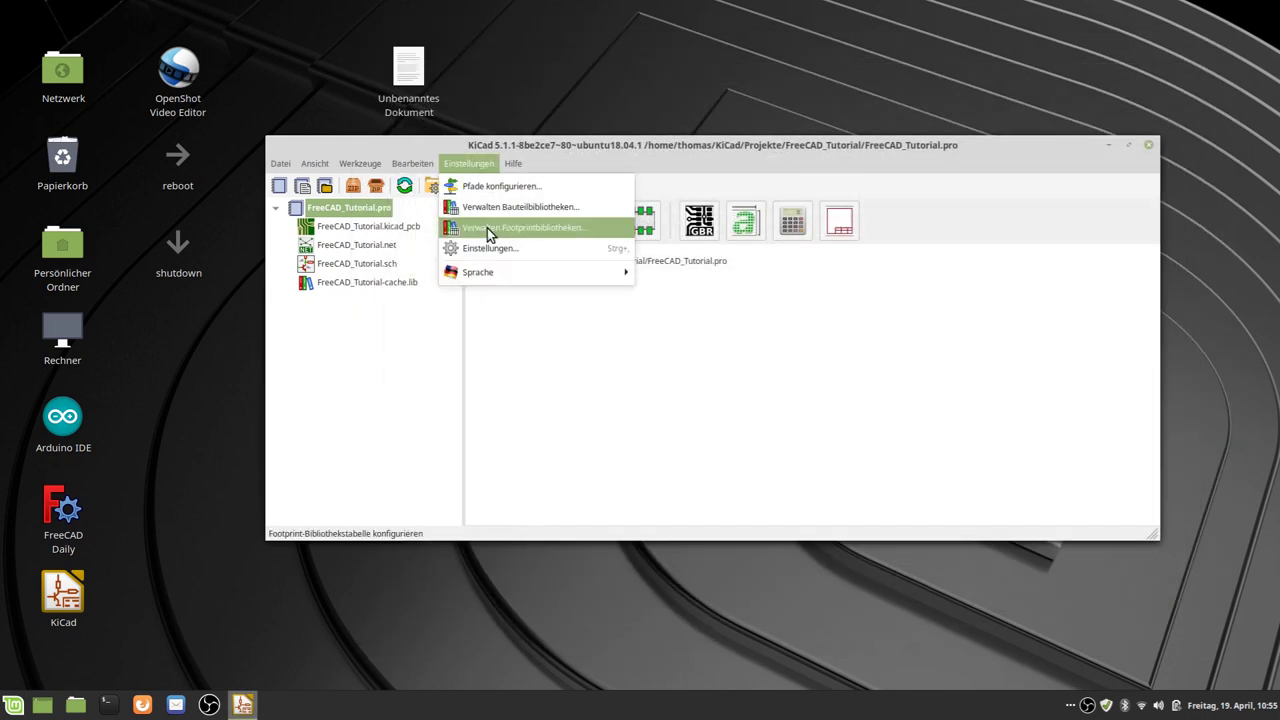
pyautogui.click(487, 206)
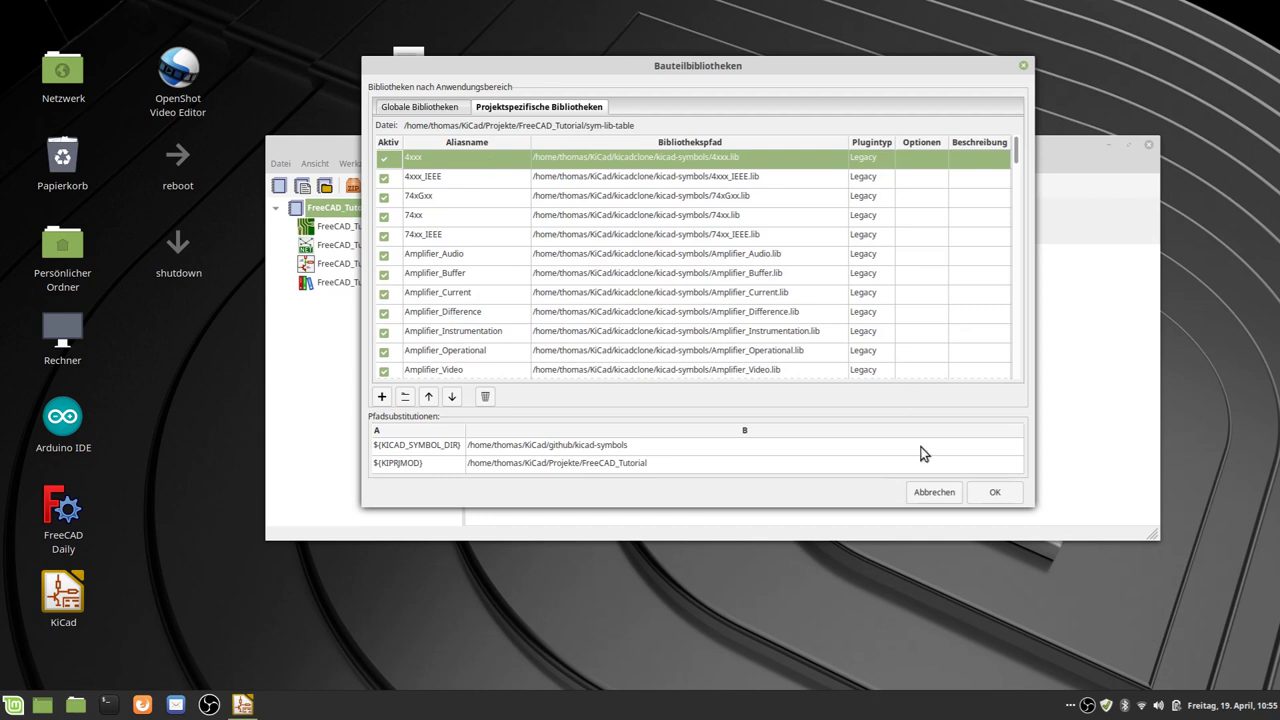
pyautogui.moveTo(1036, 506); pyautogui.dragTo(1147, 645)
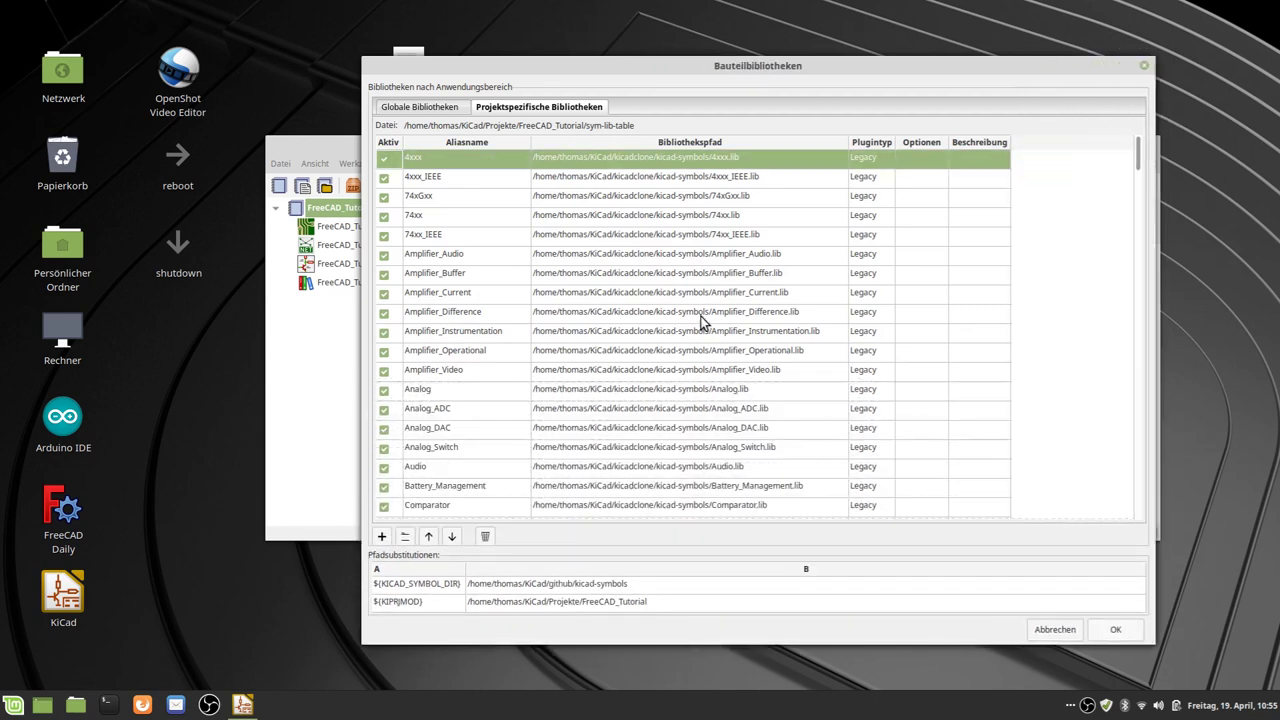
pyautogui.click(410, 112)
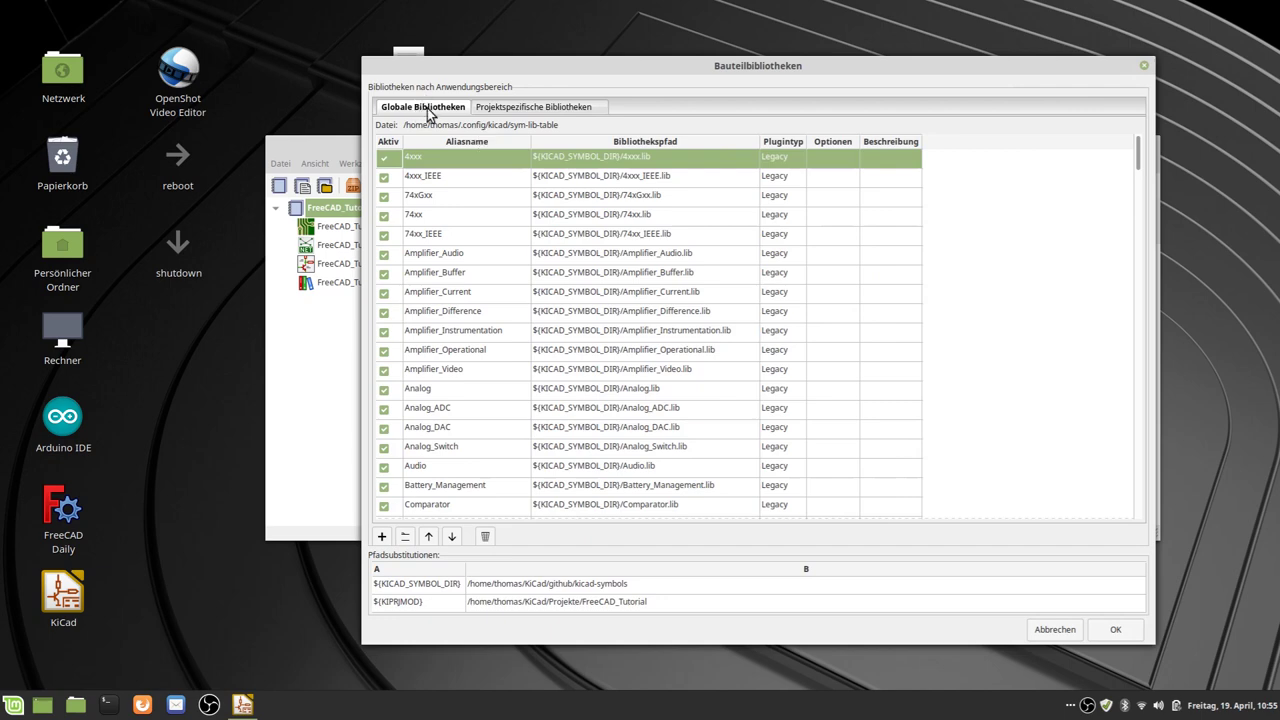
pyautogui.click(405, 538)
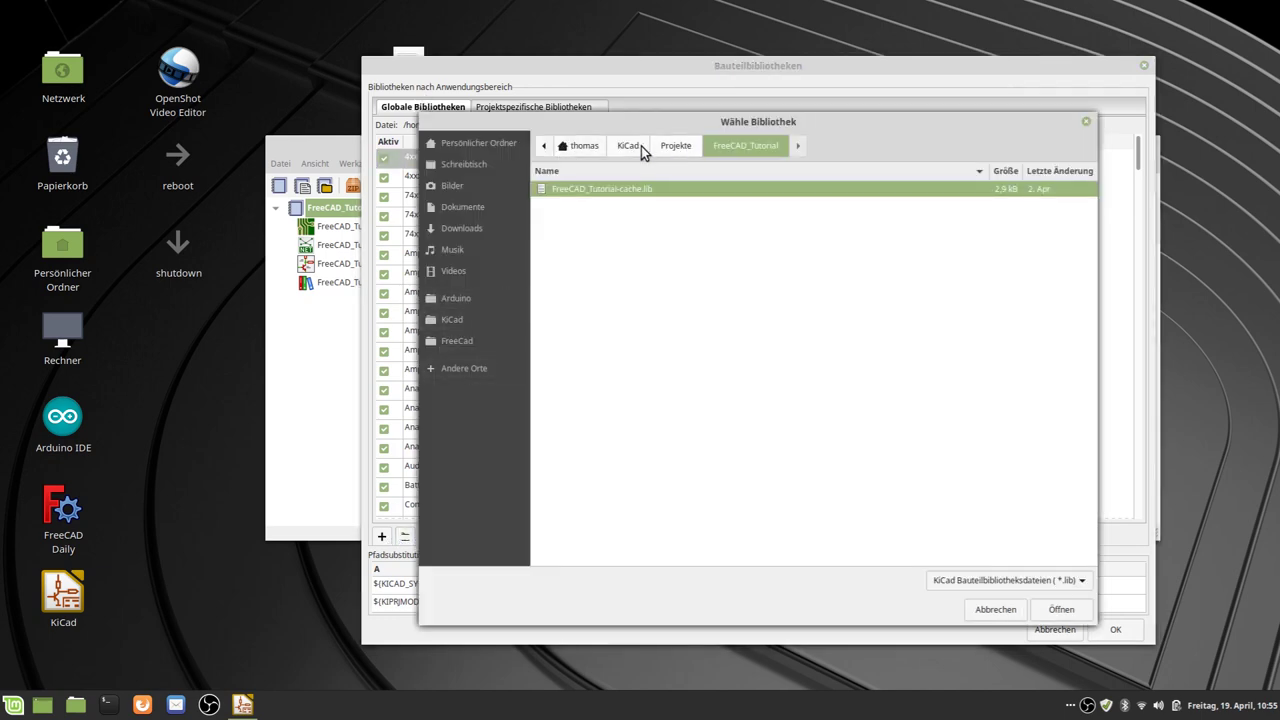
pyautogui.click(447, 325)
pyautogui.doubleClick(565, 281)
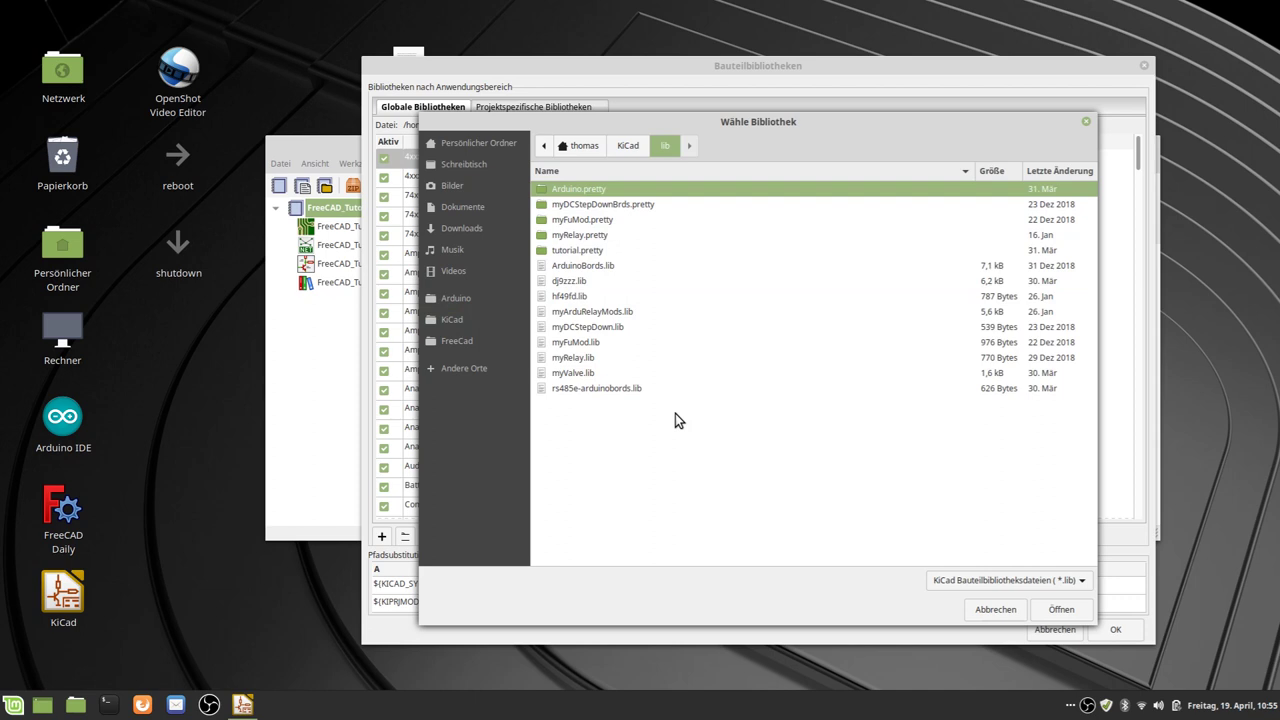
pyautogui.click(577, 268)
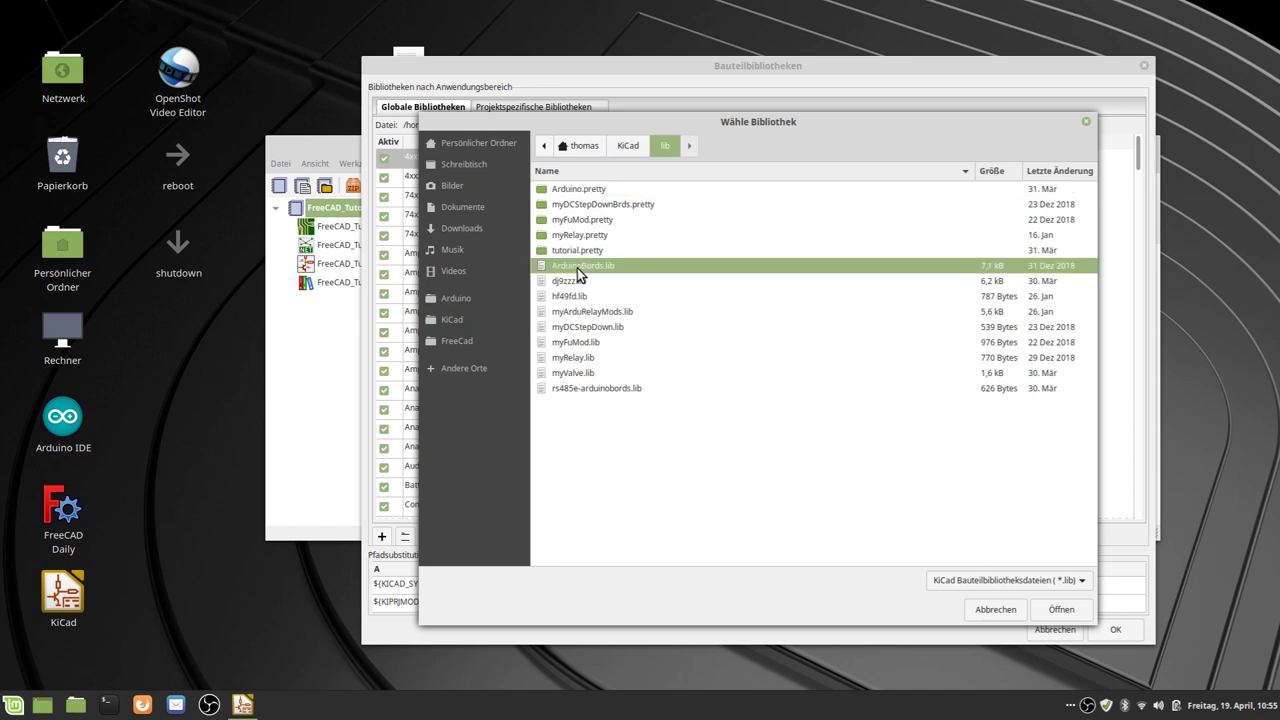
pyautogui.keyDown('shift'); pyautogui.click(583, 386); pyautogui.keyUp('shift')
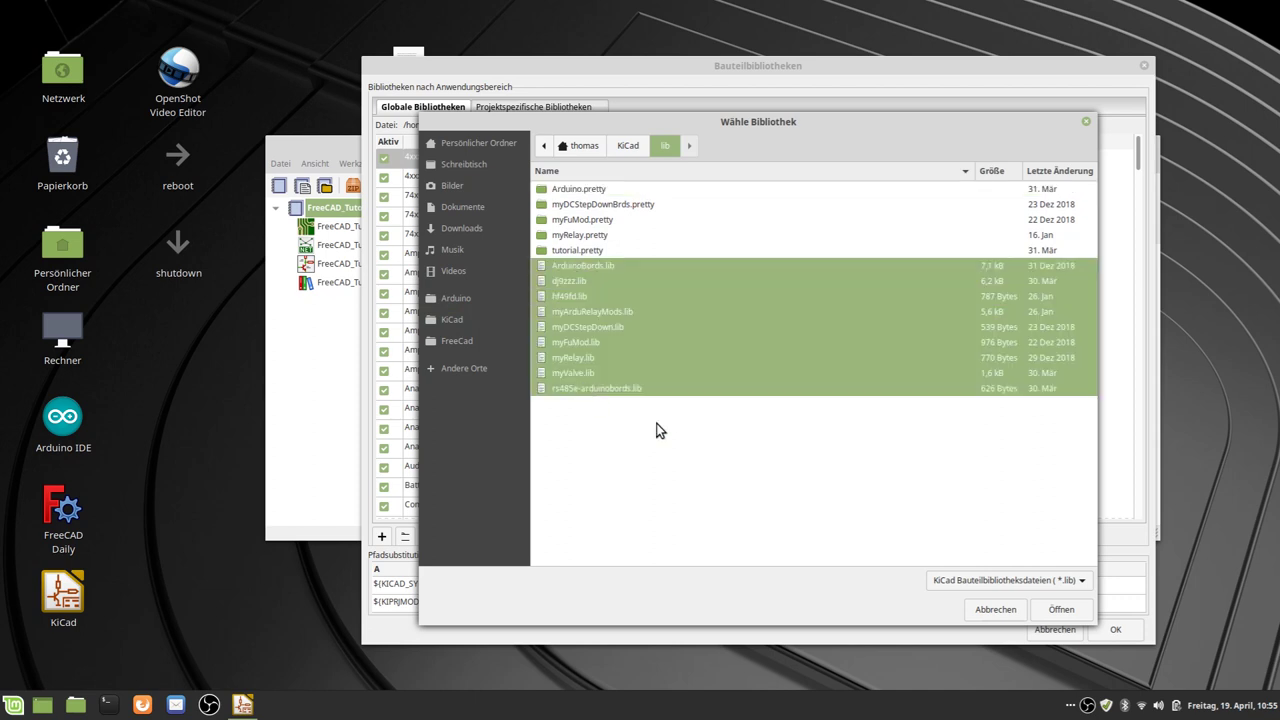
pyautogui.click(1061, 609)
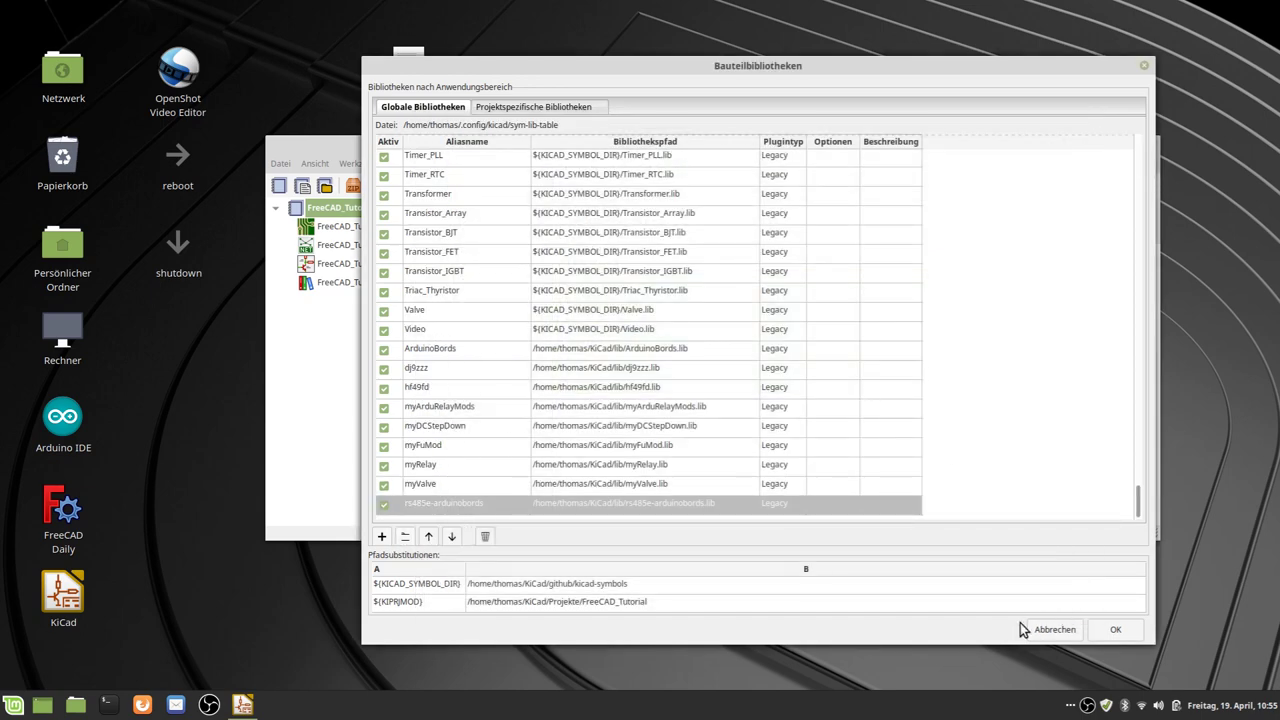
pyautogui.click(1115, 630)
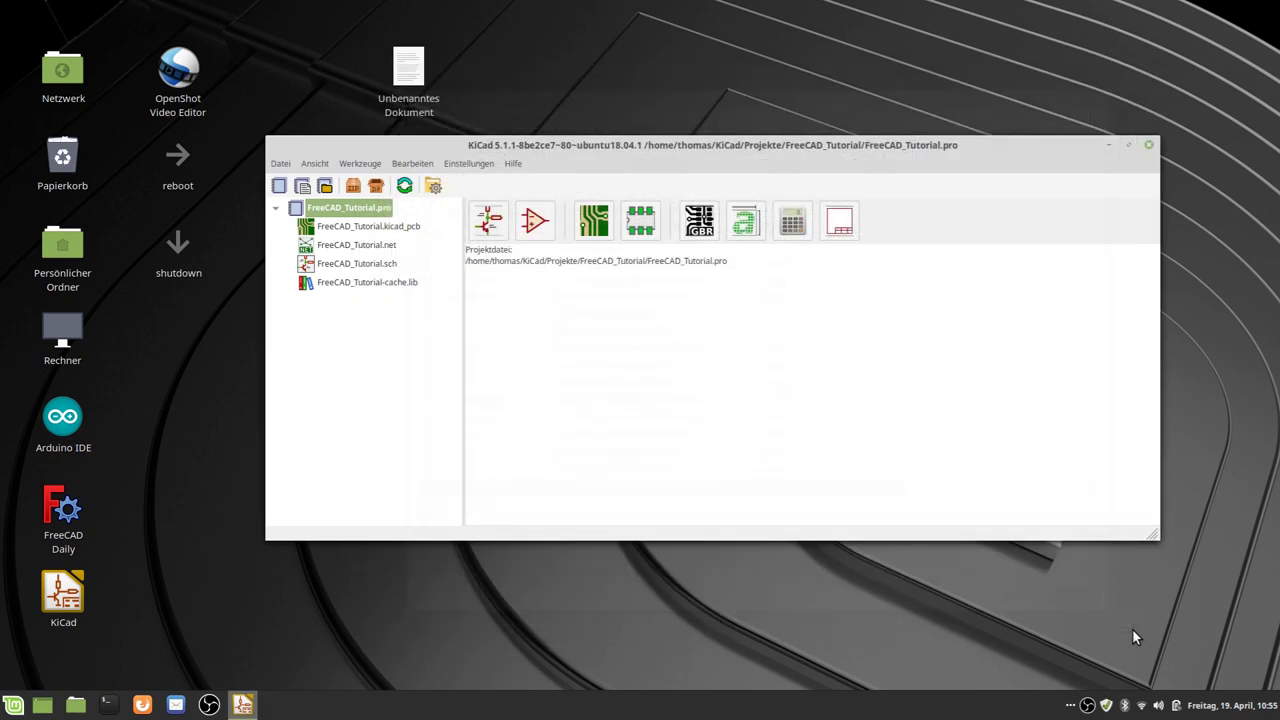
# Add all .pretty folders from KiCad/lib, Arduino.pretty through tutorial.pretty, to the global footprint libraries and save the table.
pyautogui.click(478, 162)
pyautogui.click(518, 231)
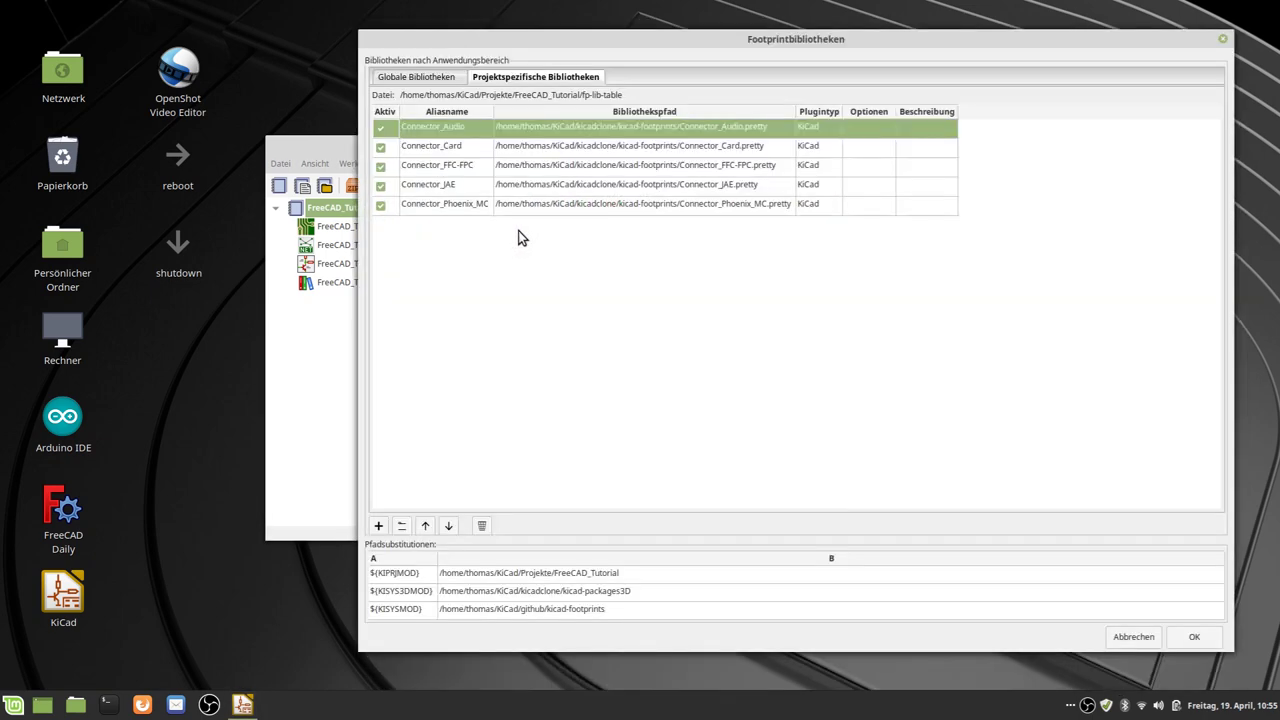
pyautogui.click(418, 78)
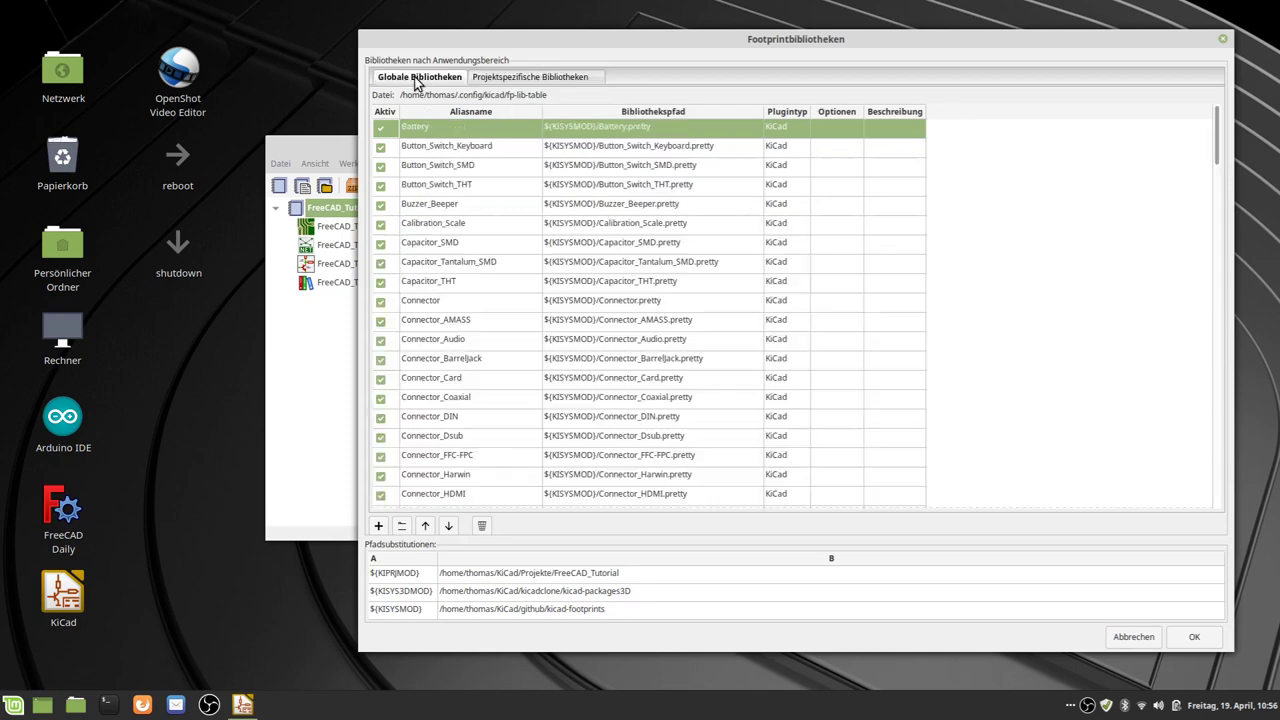
pyautogui.scroll(-3, 468, 391)
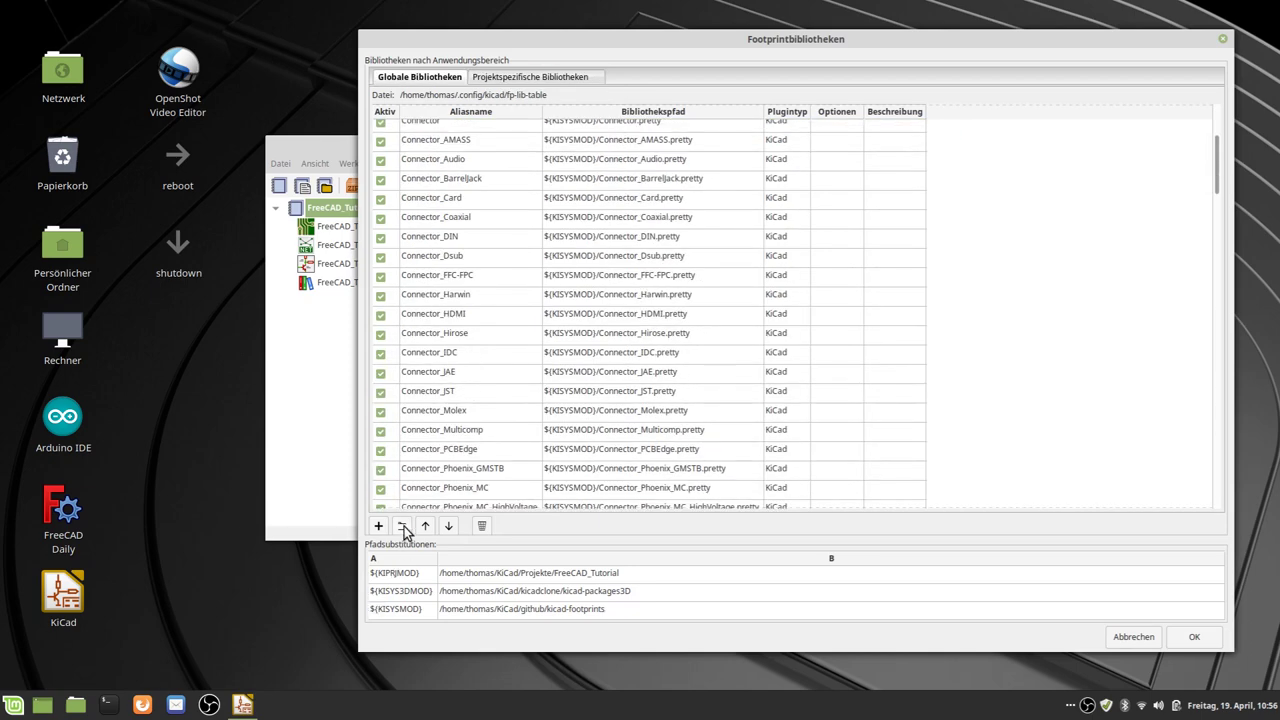
pyautogui.click(403, 527)
pyautogui.scroll(2, 680, 190)
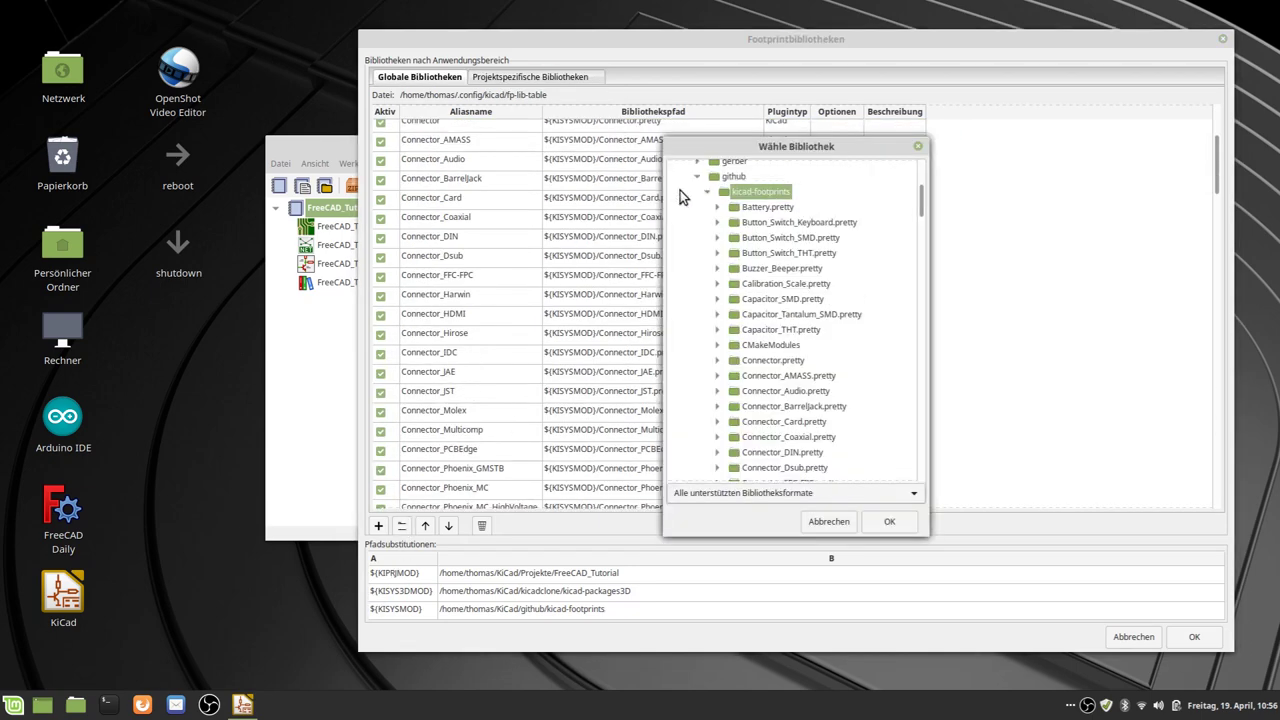
pyautogui.click(699, 217)
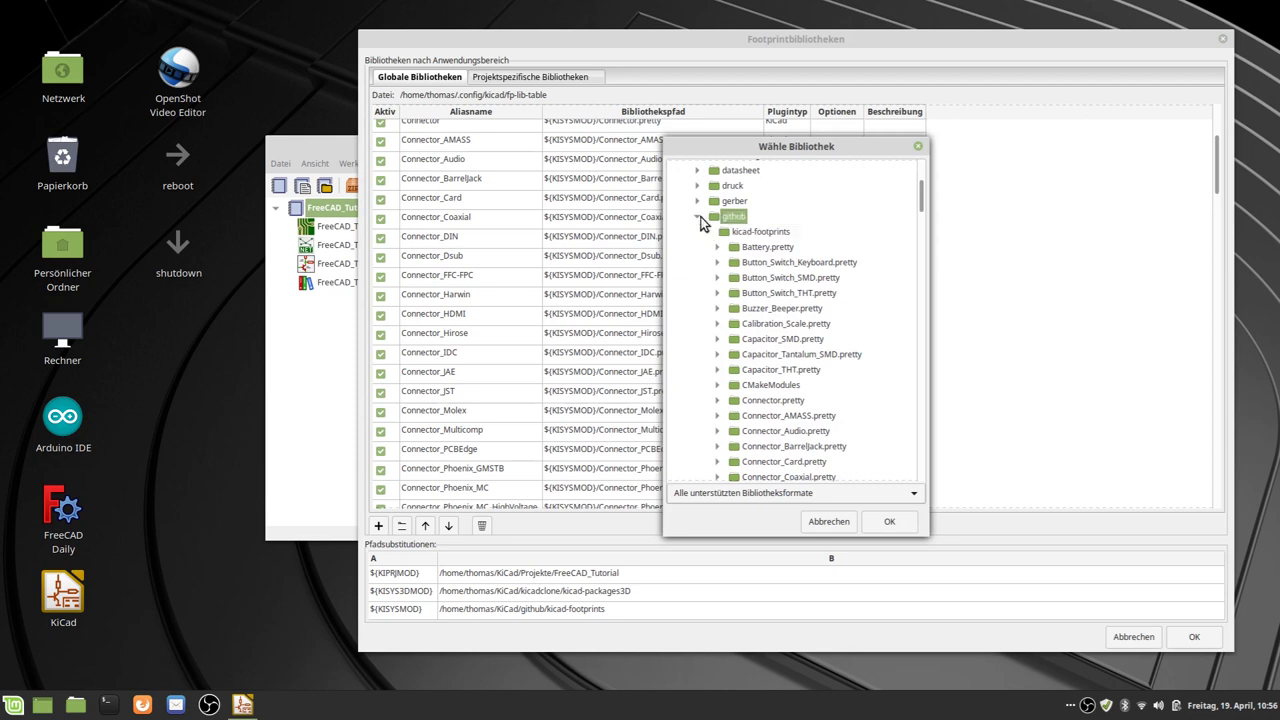
pyautogui.click(699, 217)
pyautogui.doubleClick(720, 232)
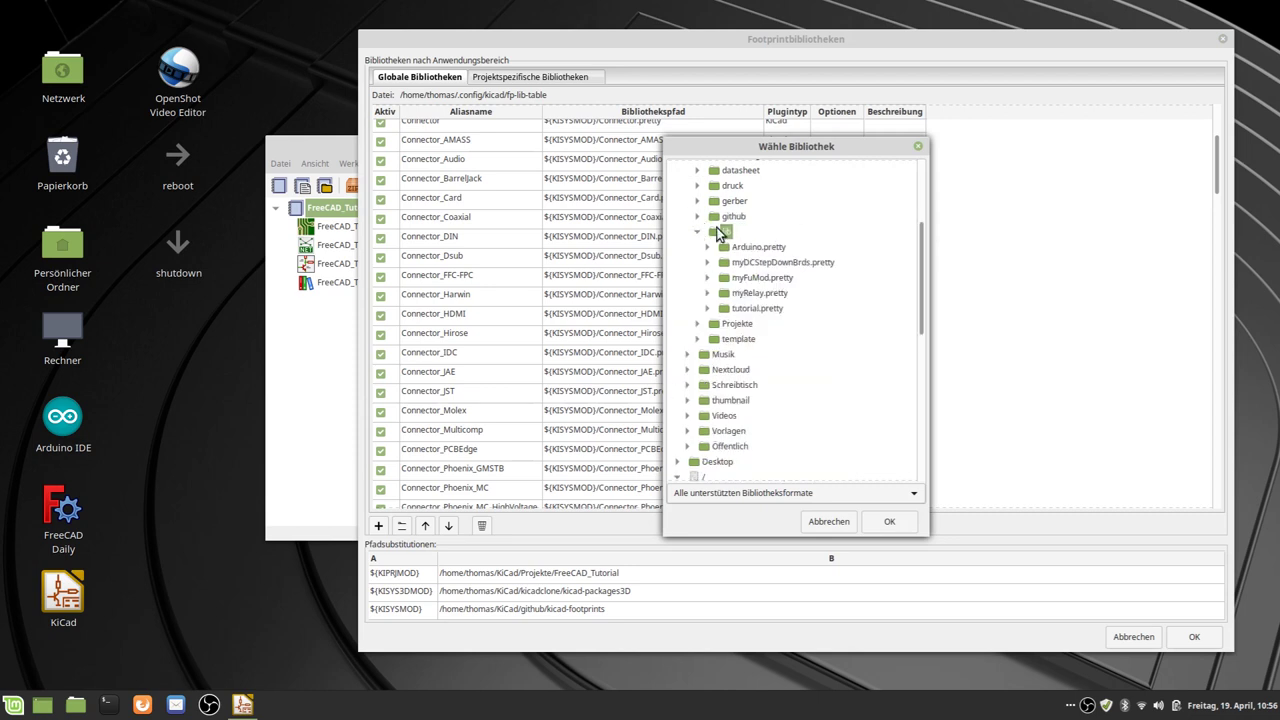
pyautogui.keyDown('shift'); pyautogui.click(763, 310); pyautogui.keyUp('shift')
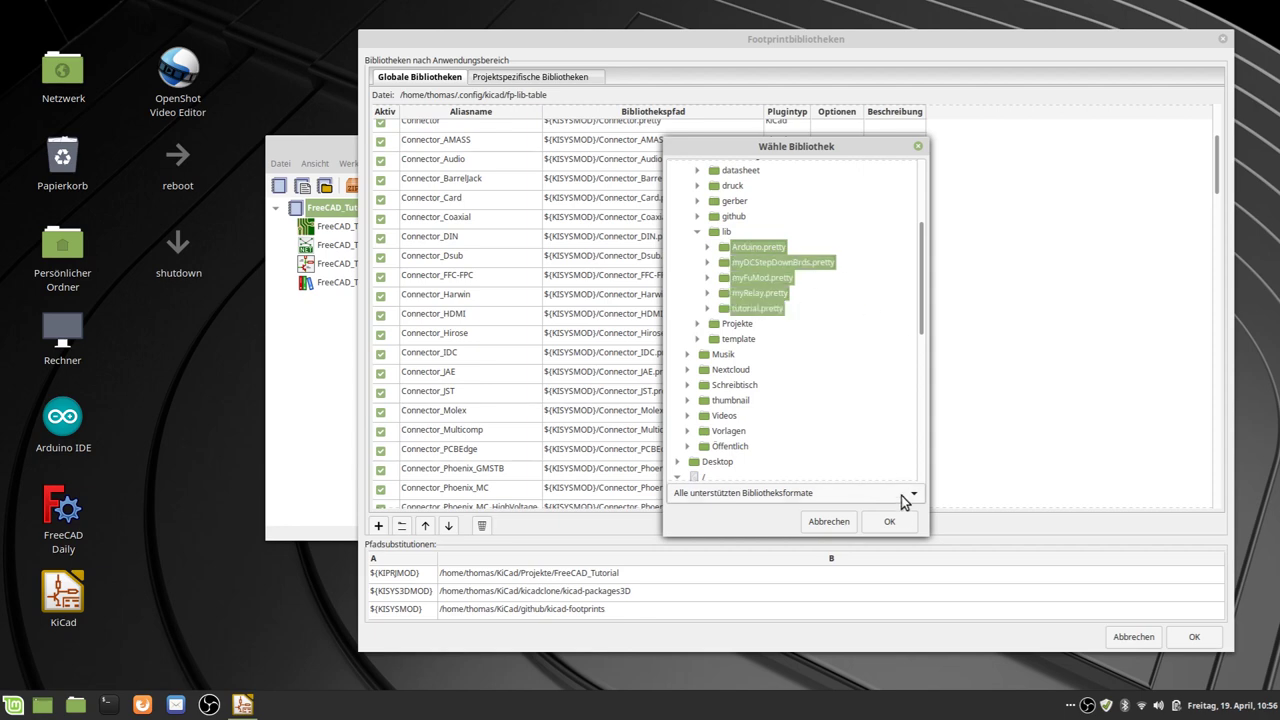
pyautogui.click(897, 521)
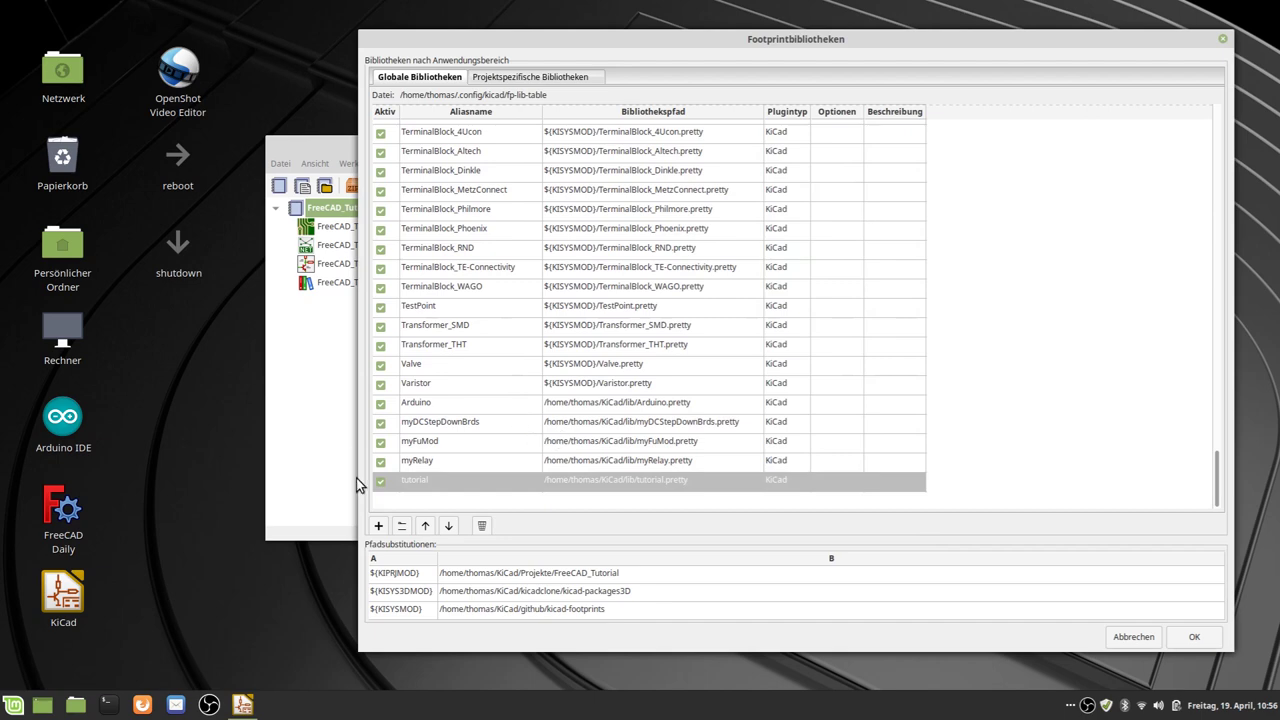
pyautogui.click(1181, 641)
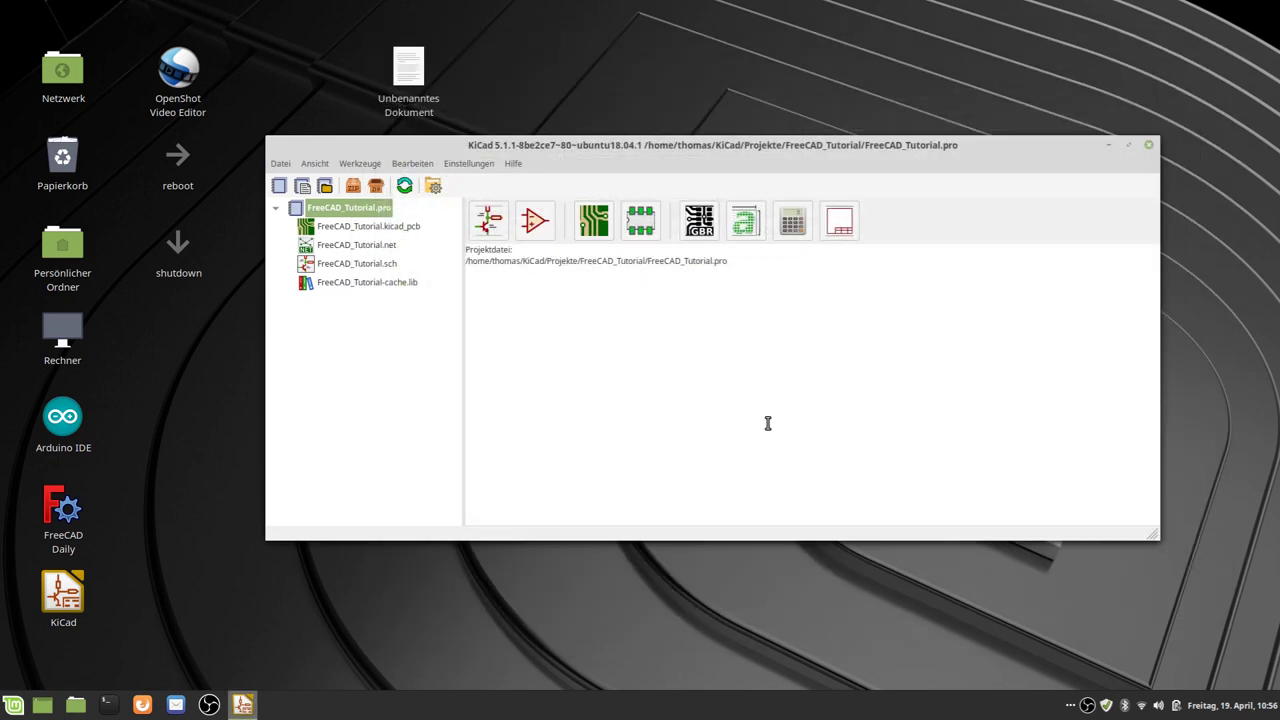